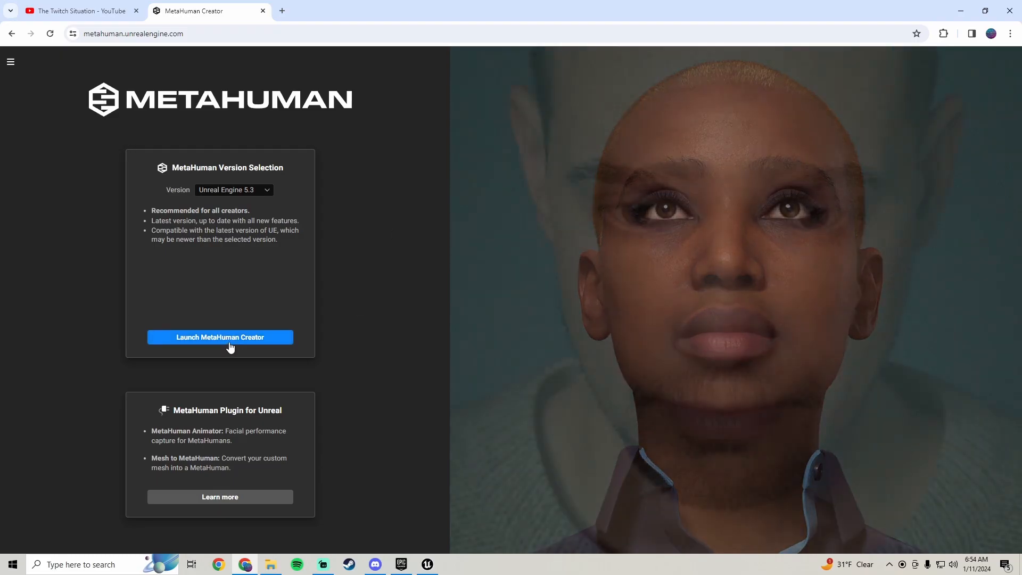
Launch MetaHuman Creator for Unreal Engine 5.3 and open the SurvivalGameChr2 character for editing
{"action": "left_click", "coordinate": [229, 340]}
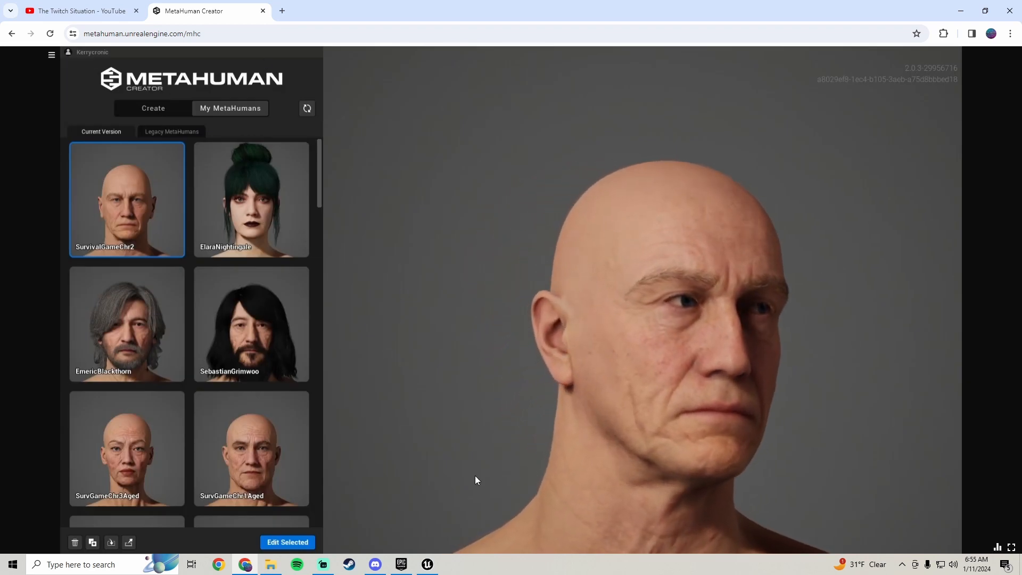
{"action": "left_click", "coordinate": [281, 543]}
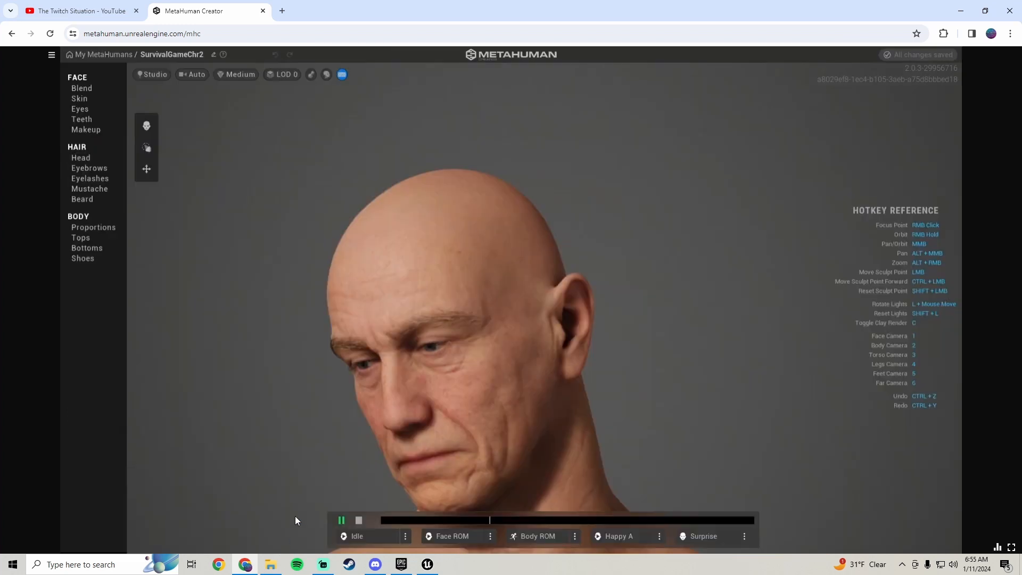
{"action": "scroll", "coordinate": [376, 319], "scroll_direction": "down", "scroll_amount": 5}
{"action": "right_click_drag", "start_coordinate": [381, 320], "coordinate": [687, 310]}
{"action": "scroll", "coordinate": [508, 298], "scroll_direction": "up", "scroll_amount": 3}
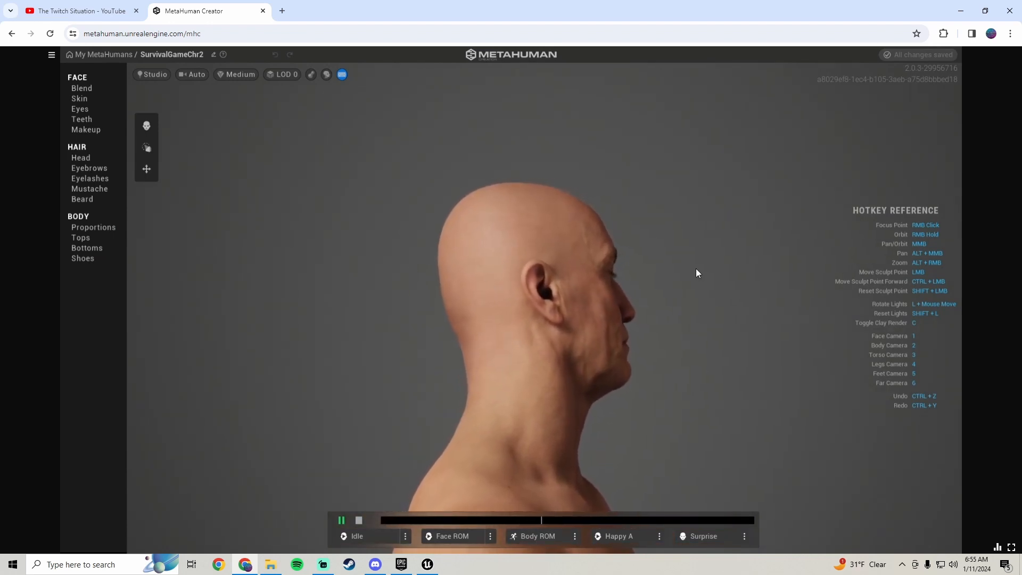
{"action": "right_click_drag", "start_coordinate": [484, 225], "coordinate": [292, 218]}
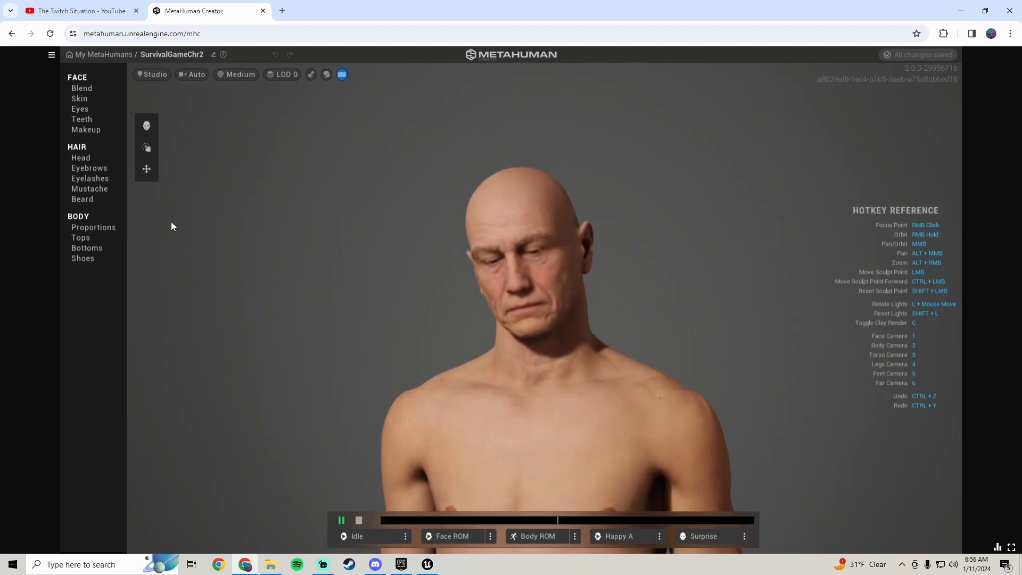
Open the character's body proportions and examine the head and body from several distances
{"action": "left_click", "coordinate": [116, 227]}
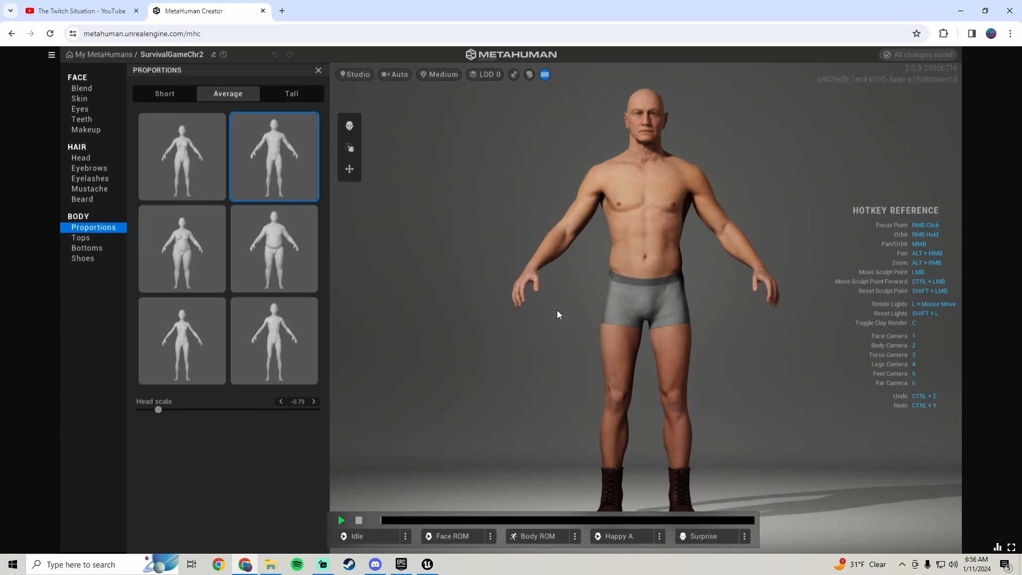
{"action": "scroll", "coordinate": [556, 309], "scroll_direction": "down", "scroll_amount": 3}
{"action": "middle_click_drag", "start_coordinate": [557, 309], "coordinate": [543, 423]}
{"action": "scroll", "coordinate": [671, 254], "scroll_direction": "up", "scroll_amount": 8}
{"action": "middle_click_drag", "start_coordinate": [672, 254], "coordinate": [700, 316]}
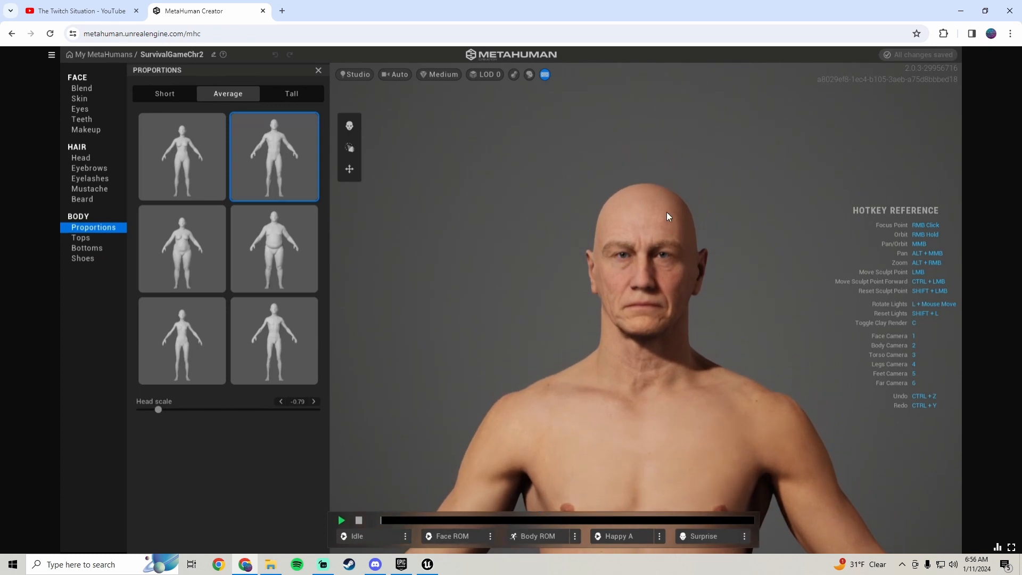
{"action": "scroll", "coordinate": [666, 212], "scroll_direction": "down", "scroll_amount": 4}
{"action": "middle_click_drag", "start_coordinate": [625, 272], "coordinate": [628, 190]}
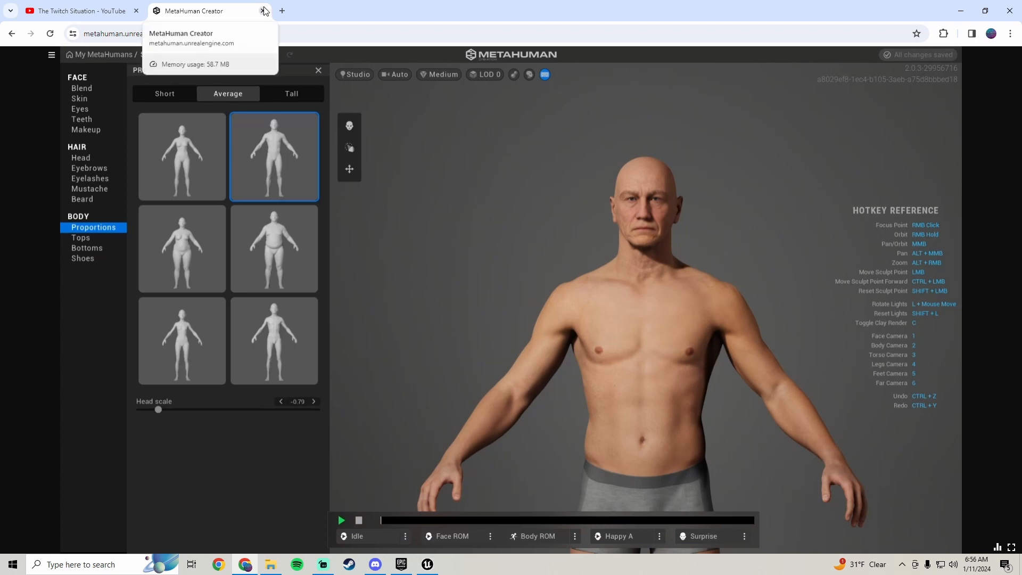
Switch to the Unreal Engine project and open the My MetaHumans collection in Quixel Bridge
{"action": "key", "text": "alt+Tab"}
{"action": "key", "text": "w"}
{"action": "right_click_drag", "start_coordinate": [372, 176], "coordinate": [511, 181]}
{"action": "scroll", "coordinate": [436, 463], "scroll_direction": "down", "scroll_amount": 4}
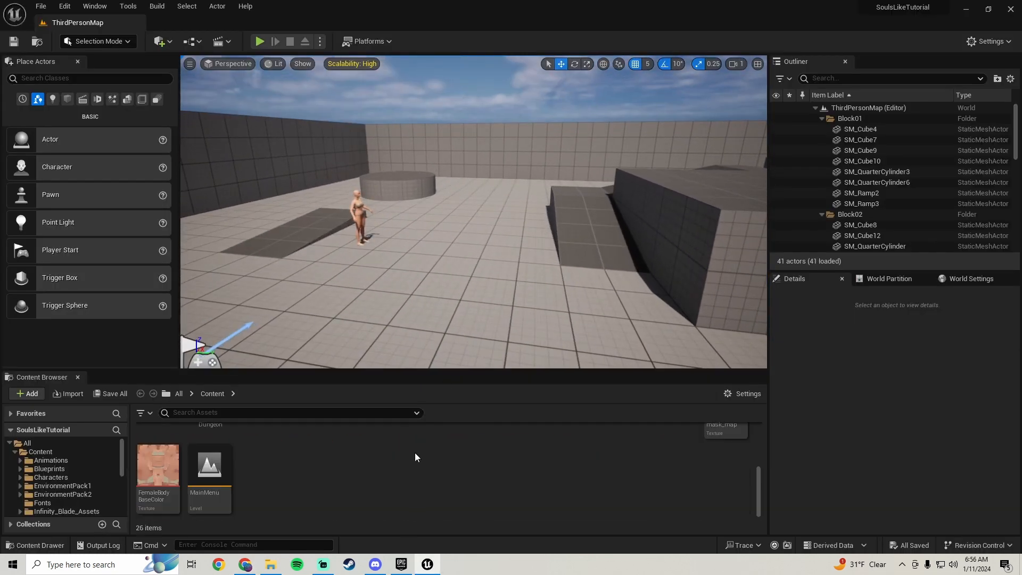
{"action": "right_click", "coordinate": [287, 465]}
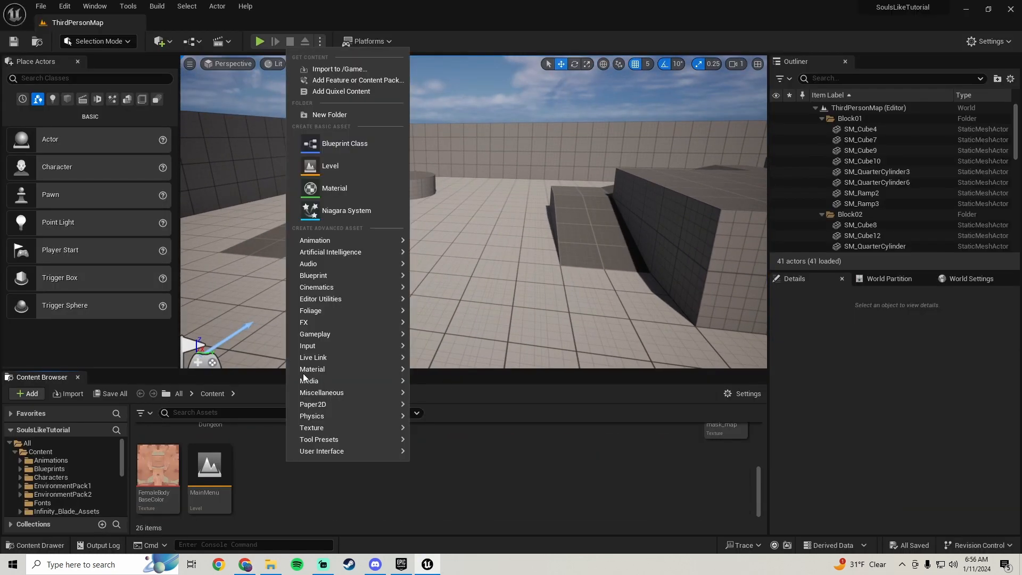
{"action": "left_click", "coordinate": [341, 92]}
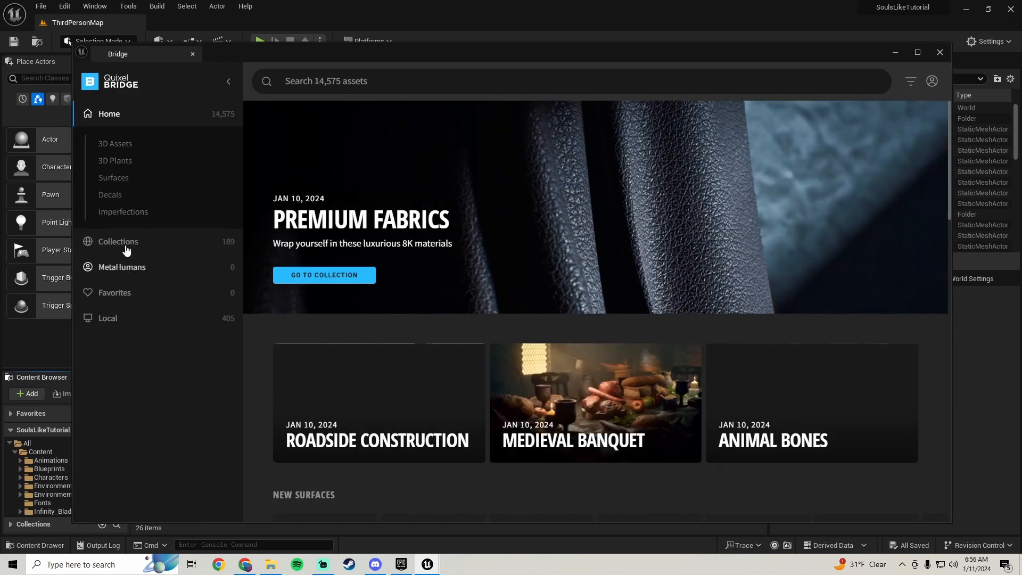
{"action": "left_click", "coordinate": [122, 267]}
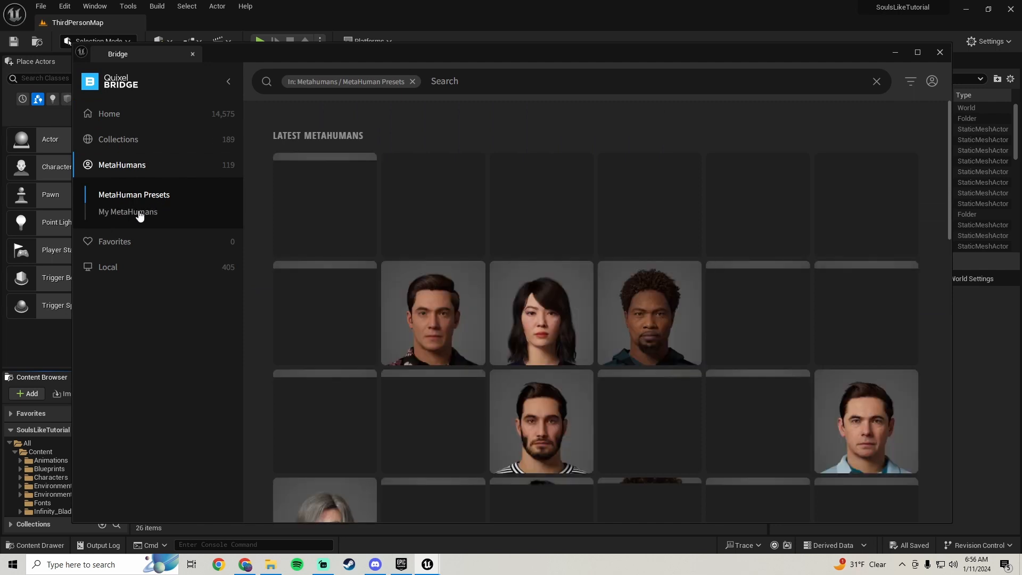
{"action": "left_click", "coordinate": [139, 212]}
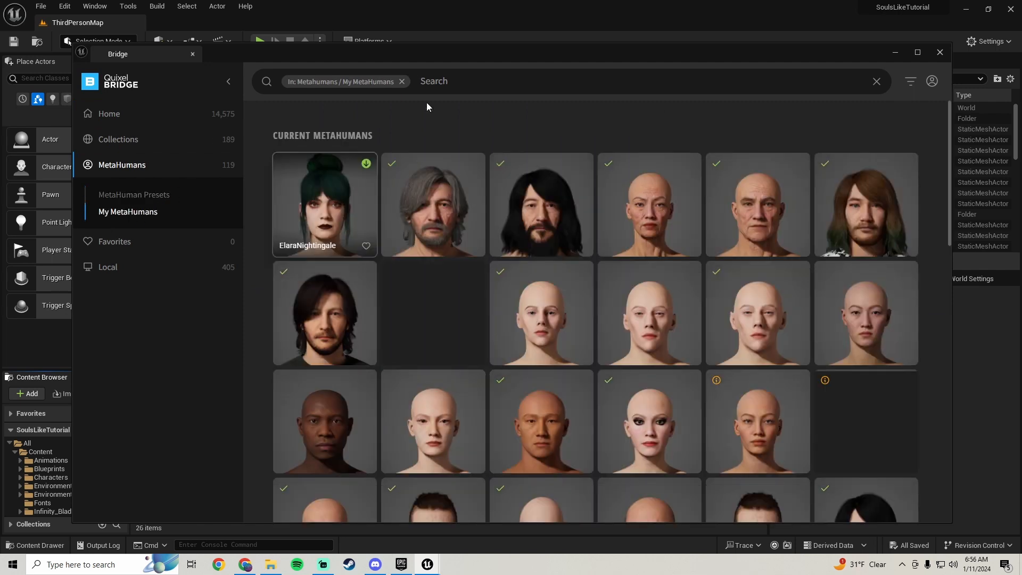
Add the SurvivalGameChr2 MetaHuman to the project at Medium Quality
{"action": "scroll", "coordinate": [619, 341], "scroll_direction": "down", "scroll_amount": 2}
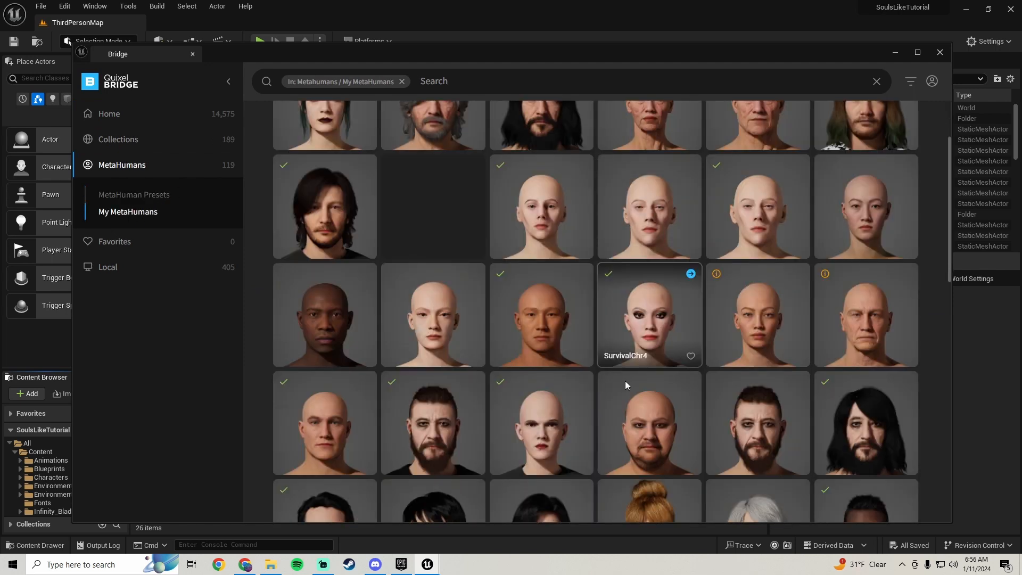
{"action": "left_click", "coordinate": [863, 304]}
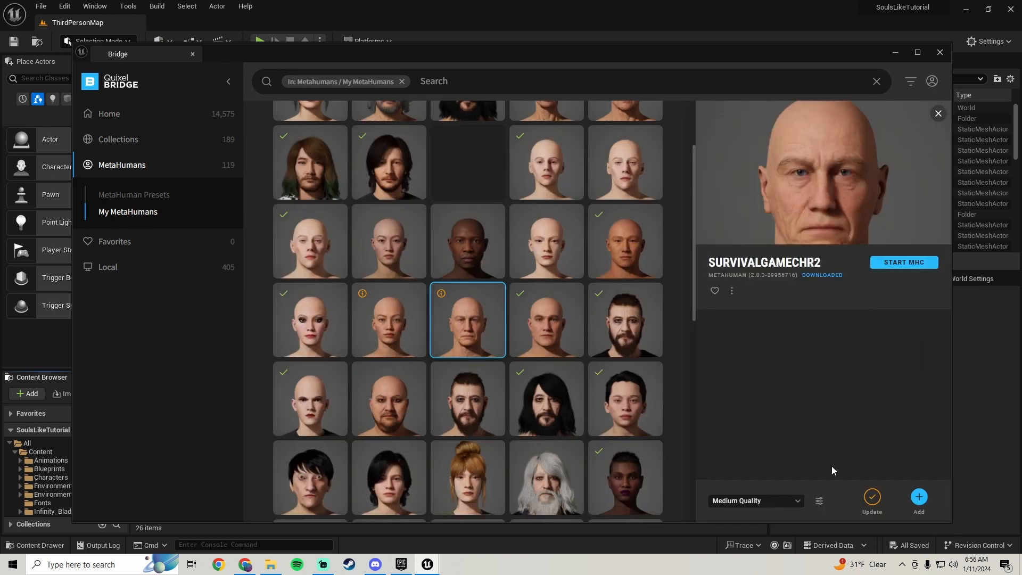
{"action": "left_click", "coordinate": [918, 497]}
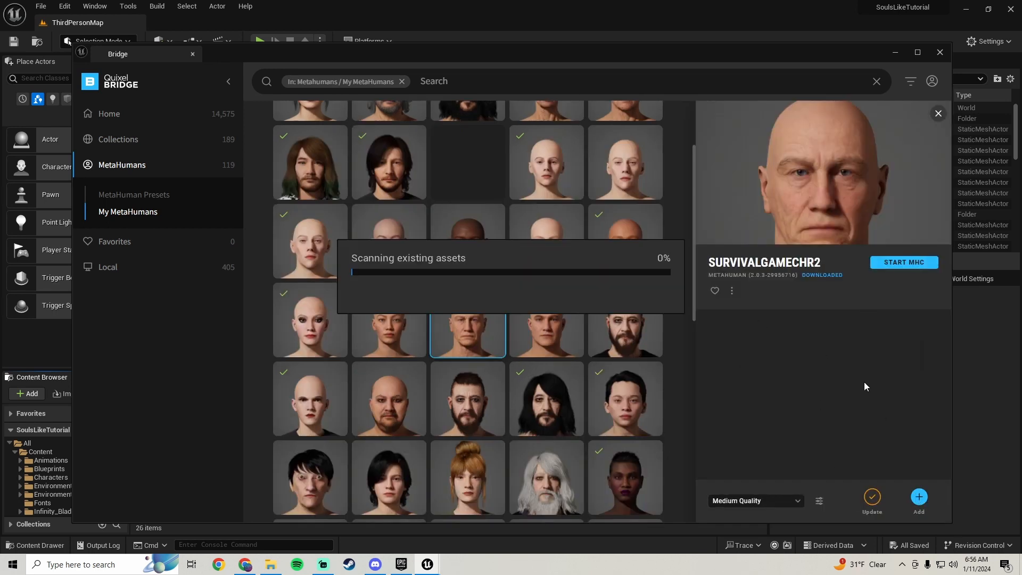
Open the BP_SurvivalGameChr2 blueprint from the MetaHumans/SurvivalGameChr2 folder in a maximized editor window
{"action": "scroll", "coordinate": [79, 479], "scroll_direction": "down", "scroll_amount": 5}
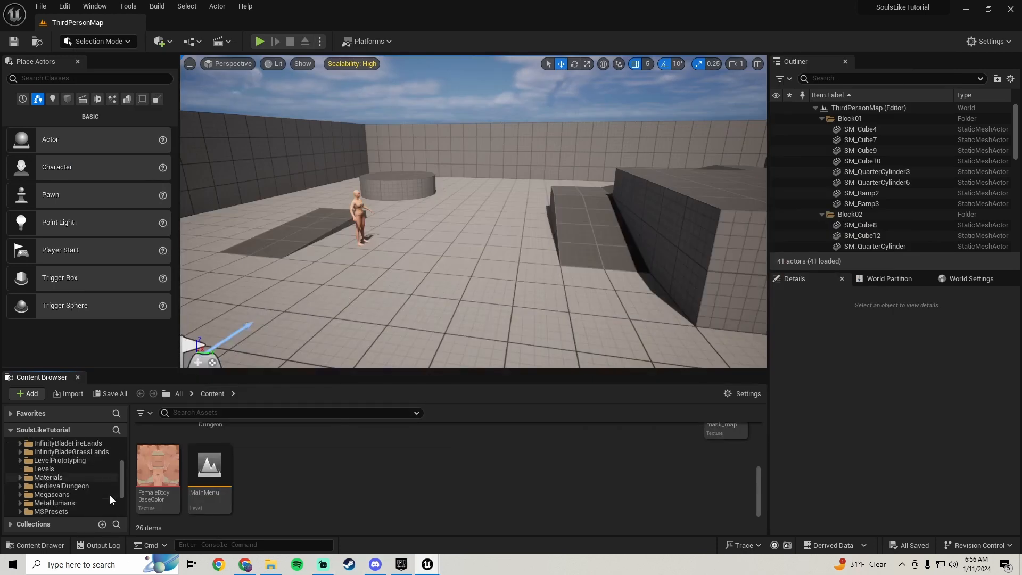
{"action": "scroll", "coordinate": [77, 480], "scroll_direction": "down", "scroll_amount": 1}
{"action": "left_click", "coordinate": [53, 452]}
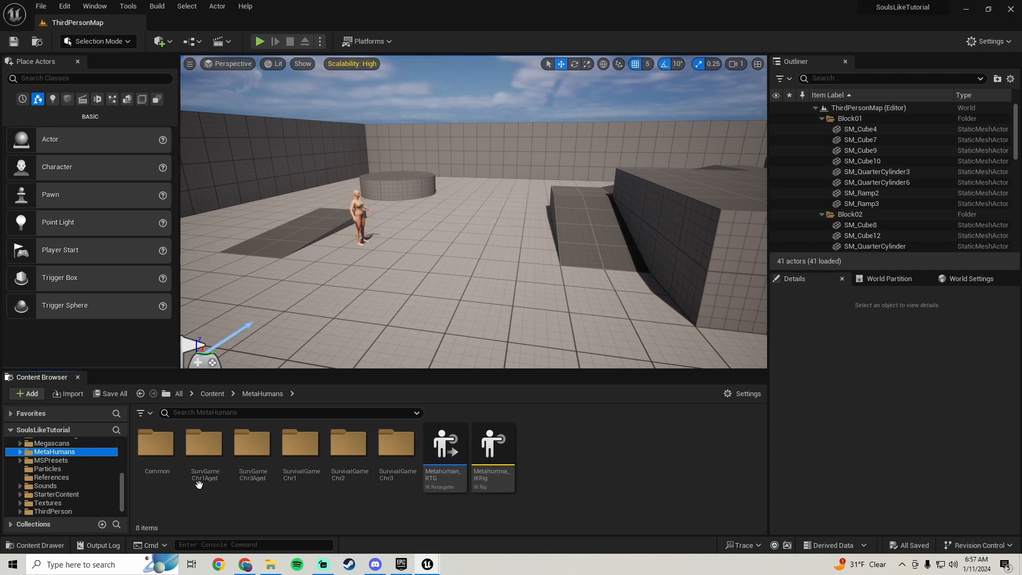
{"action": "double_click", "coordinate": [350, 453]}
{"action": "left_click", "coordinate": [496, 474]}
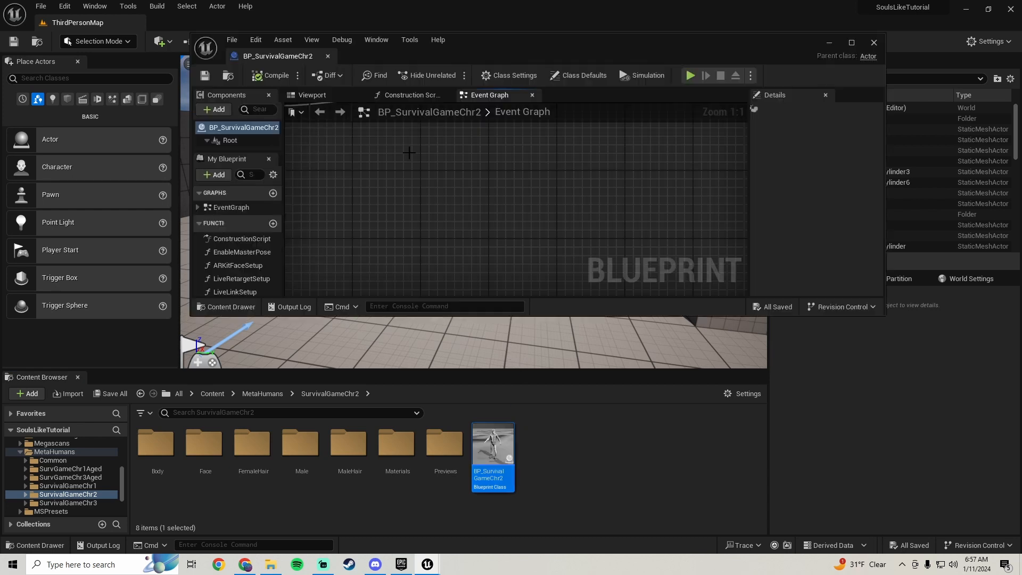
{"action": "left_click", "coordinate": [851, 44]}
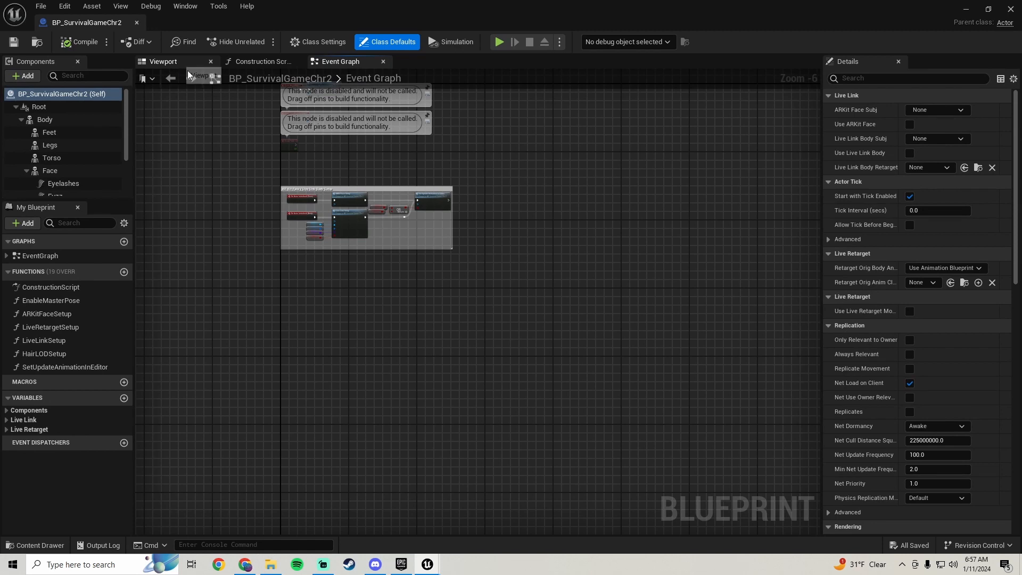
Show the character in the blueprint's viewport and set the LODSync component's Min LOD to 4
{"action": "left_click", "coordinate": [175, 62]}
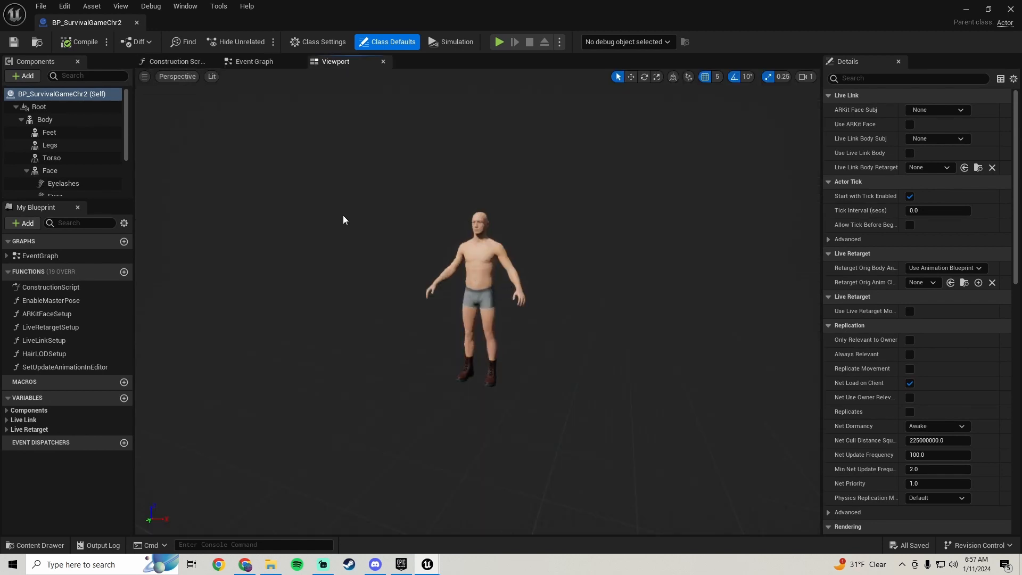
{"action": "scroll", "coordinate": [90, 160], "scroll_direction": "down", "scroll_amount": 3}
{"action": "left_click", "coordinate": [68, 188]}
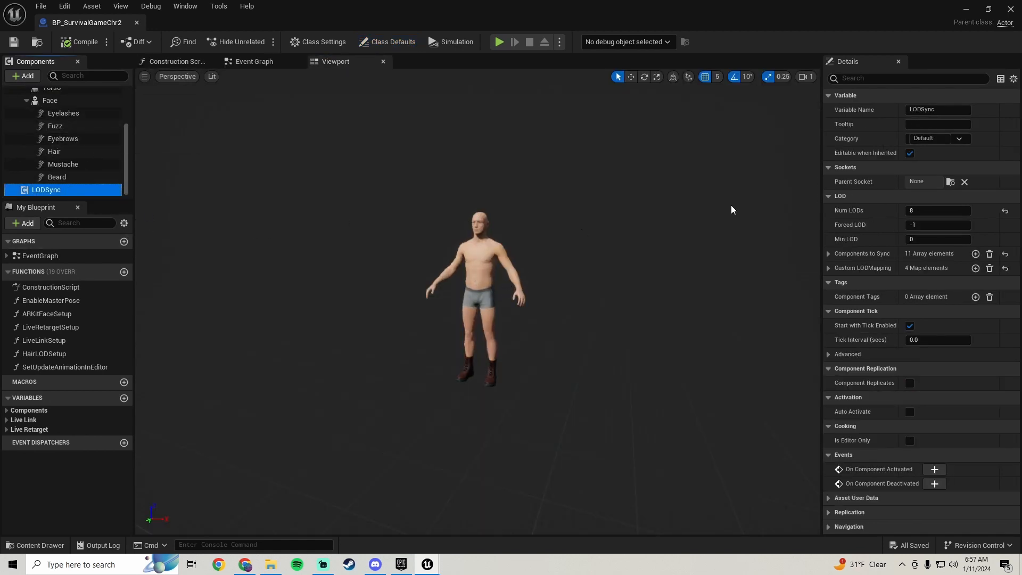
{"action": "left_click", "coordinate": [911, 240]}
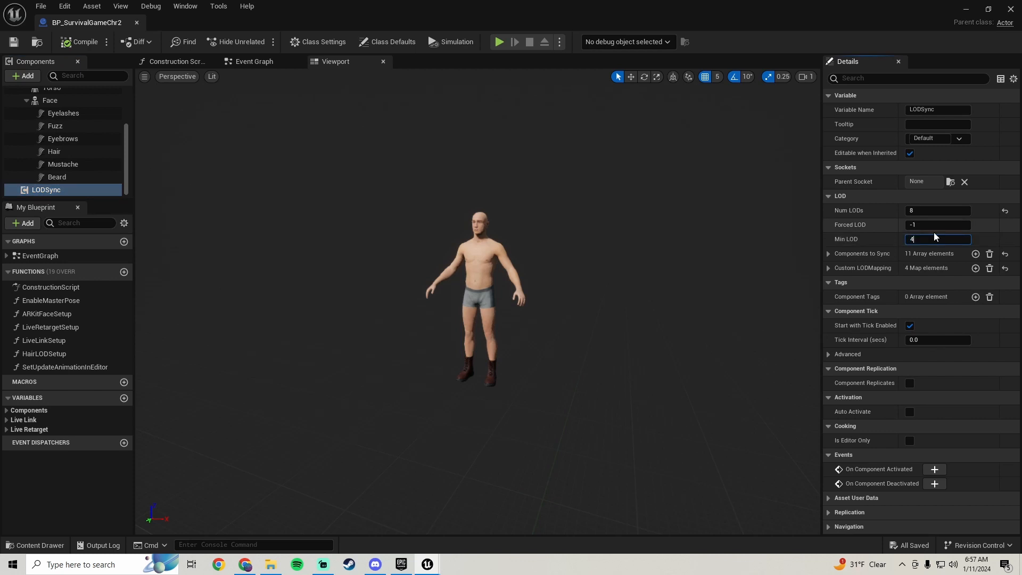
{"action": "type", "text": "4"}
Select the character's Face mesh and open its Element 0 head material, MI_HeadSynthesized
{"action": "left_click", "coordinate": [479, 217]}
{"action": "scroll", "coordinate": [878, 341], "scroll_direction": "down", "scroll_amount": 2}
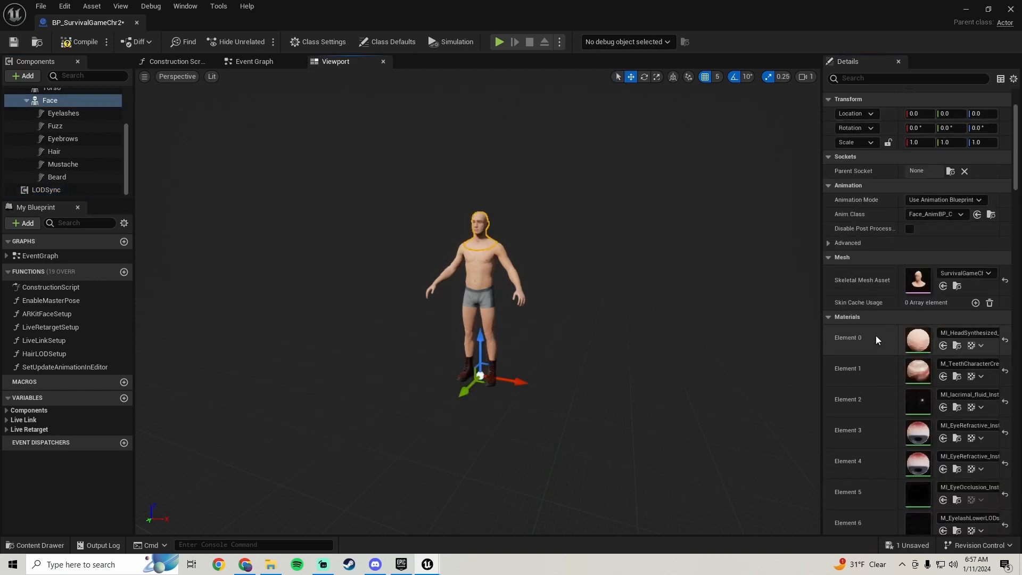
{"action": "double_click", "coordinate": [920, 340]}
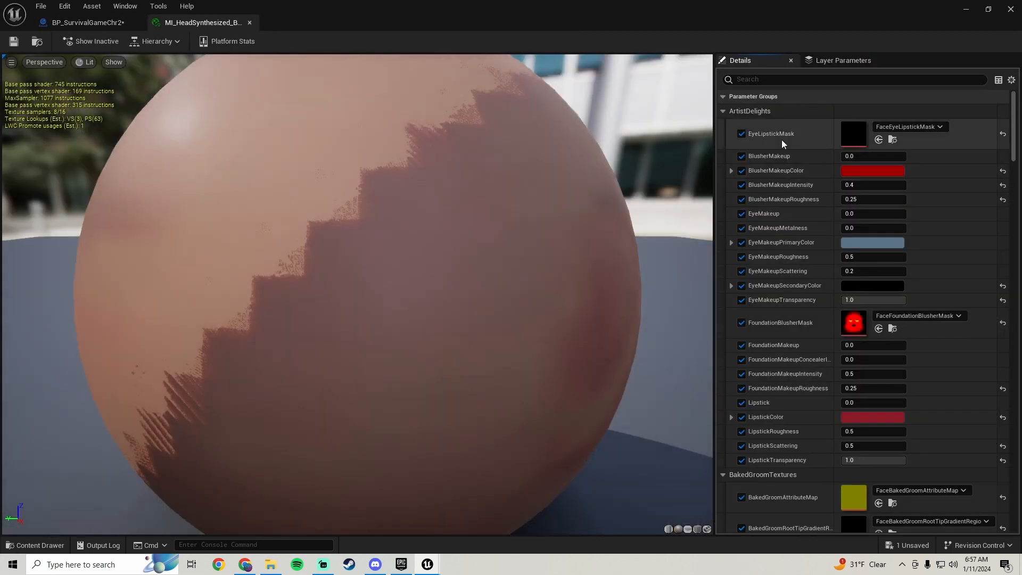
Set the FaceEyeLipstickMask texture's maximum texture size to 1024, then save and close it
{"action": "double_click", "coordinate": [842, 133]}
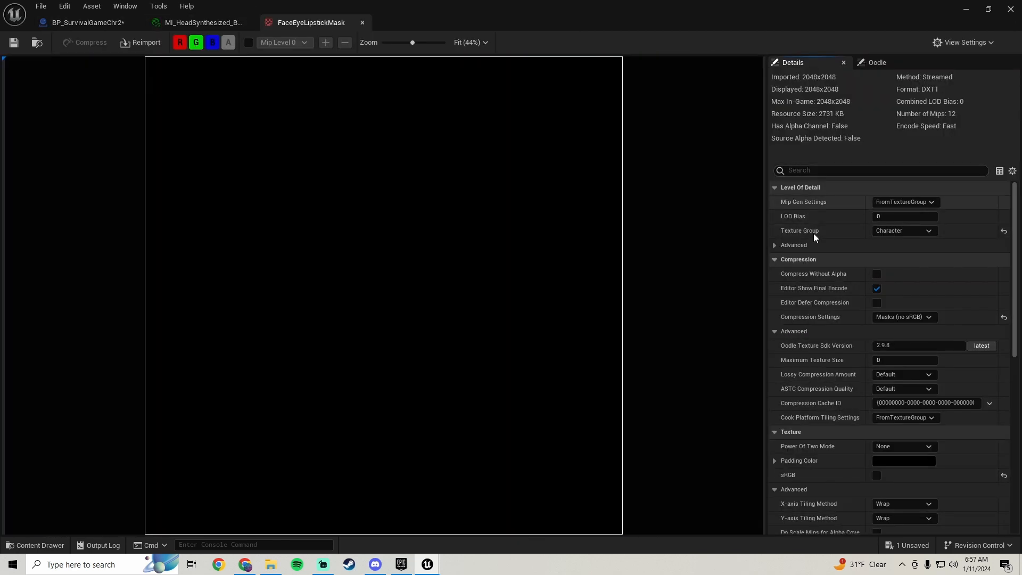
{"action": "scroll", "coordinate": [838, 306], "scroll_direction": "down", "scroll_amount": 2}
{"action": "left_click", "coordinate": [908, 309]}
{"action": "type", "text": "1"}
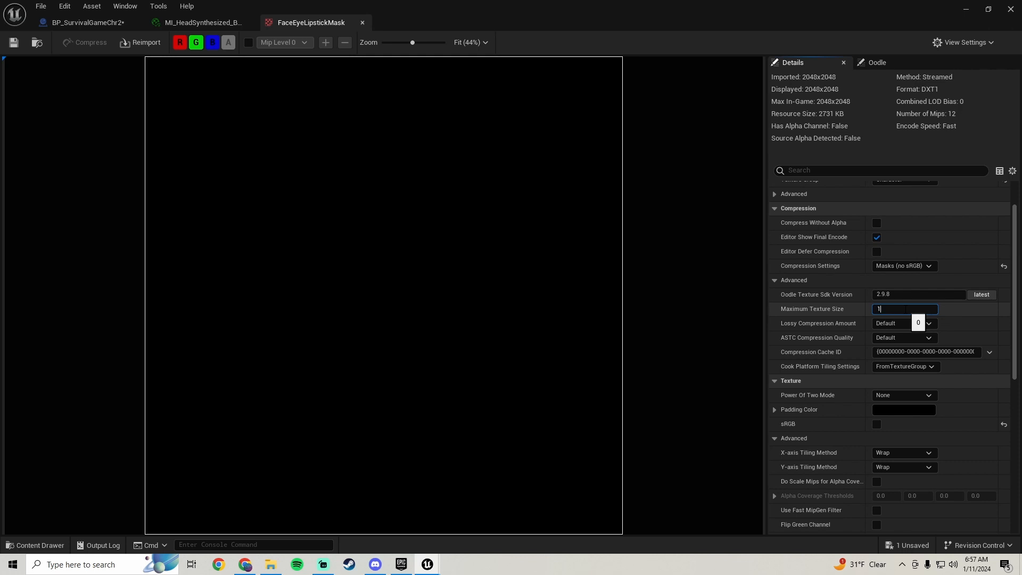
{"action": "type", "text": "024"}
{"action": "key", "text": "Return"}
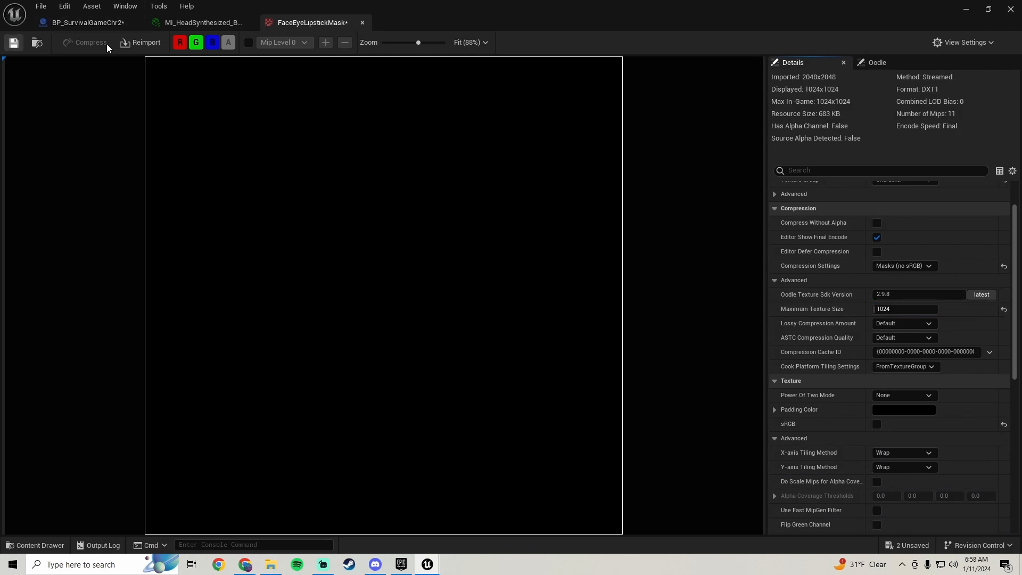
{"action": "left_click", "coordinate": [361, 22]}
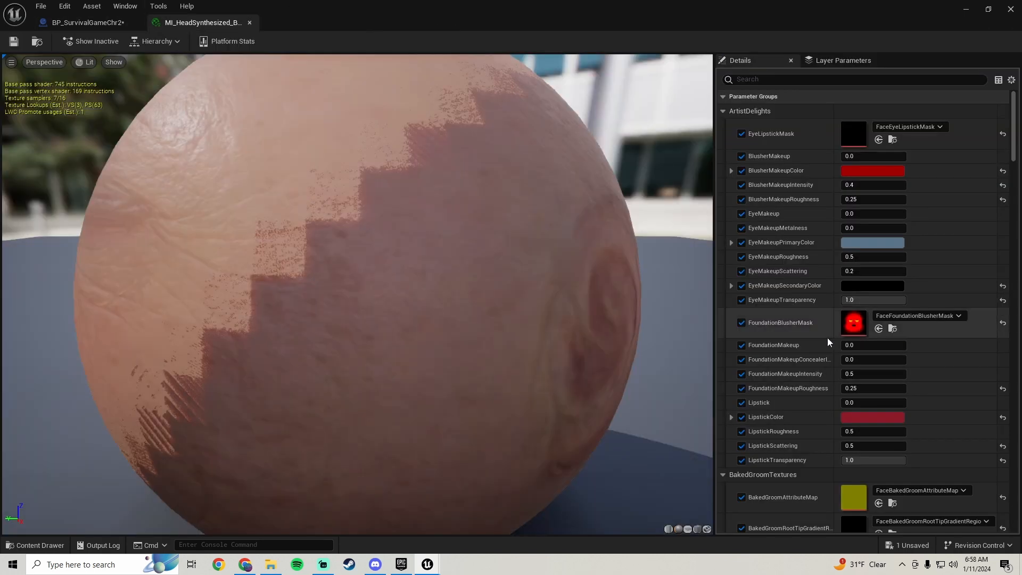
Limit the FaceFoundationBlusherMask texture to a maximum size of 1024, then save and close it
{"action": "double_click", "coordinate": [854, 323]}
{"action": "scroll", "coordinate": [897, 363], "scroll_direction": "down", "scroll_amount": 3}
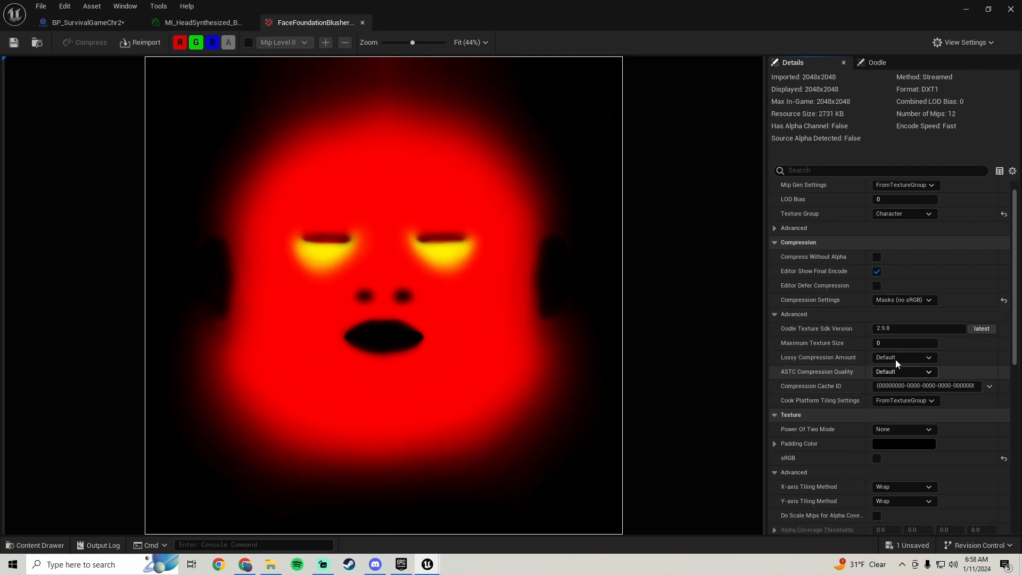
{"action": "scroll", "coordinate": [897, 364], "scroll_direction": "down", "scroll_amount": 2}
{"action": "left_click", "coordinate": [907, 290]}
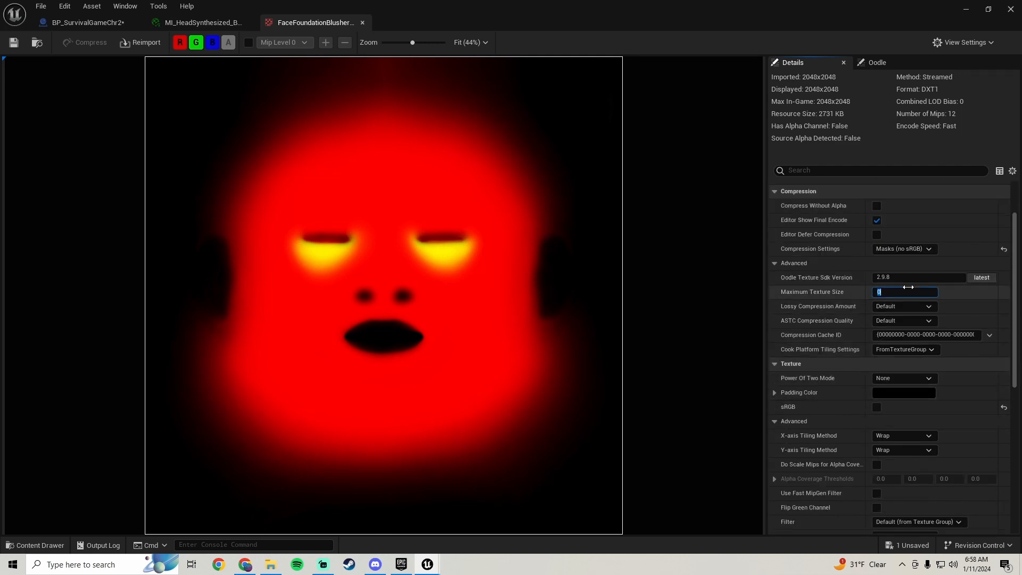
{"action": "type", "text": "1024"}
{"action": "key", "text": "Return"}
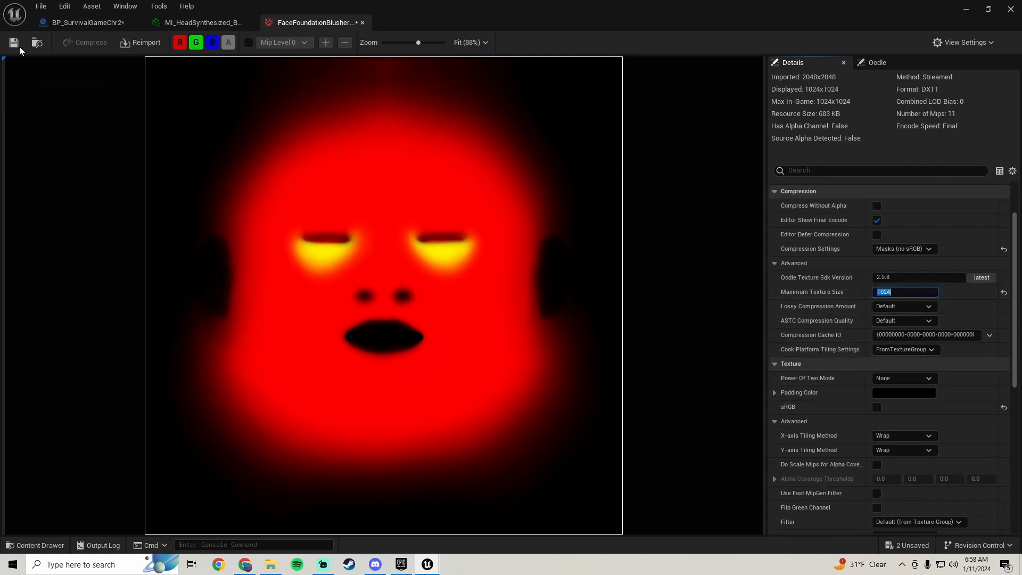
{"action": "left_click", "coordinate": [362, 23]}
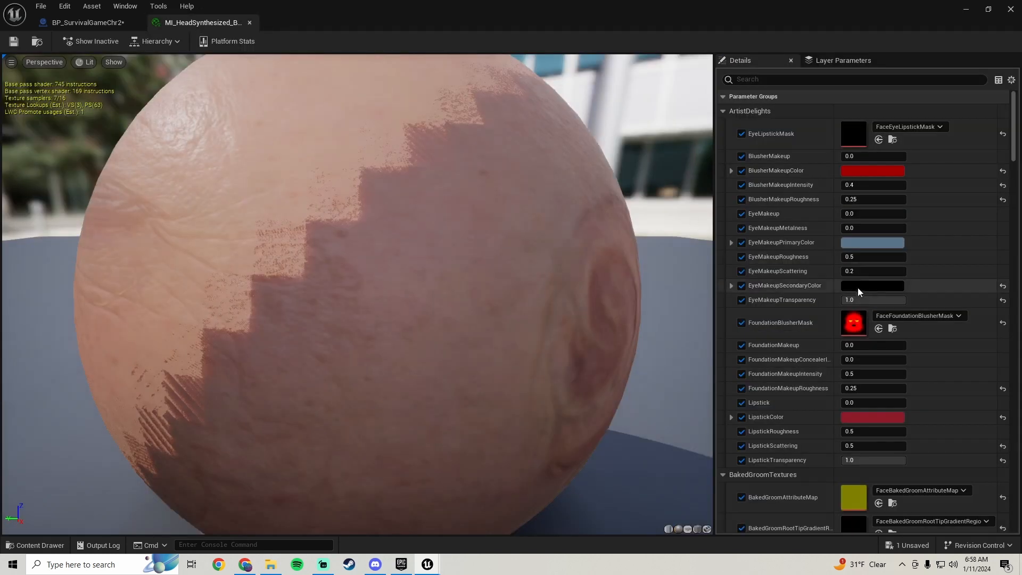
Set the FaceBakedGroomAttributeMap texture's maximum texture size to 1024, then save and close it
{"action": "scroll", "coordinate": [857, 287], "scroll_direction": "down", "scroll_amount": 8}
{"action": "double_click", "coordinate": [847, 274]}
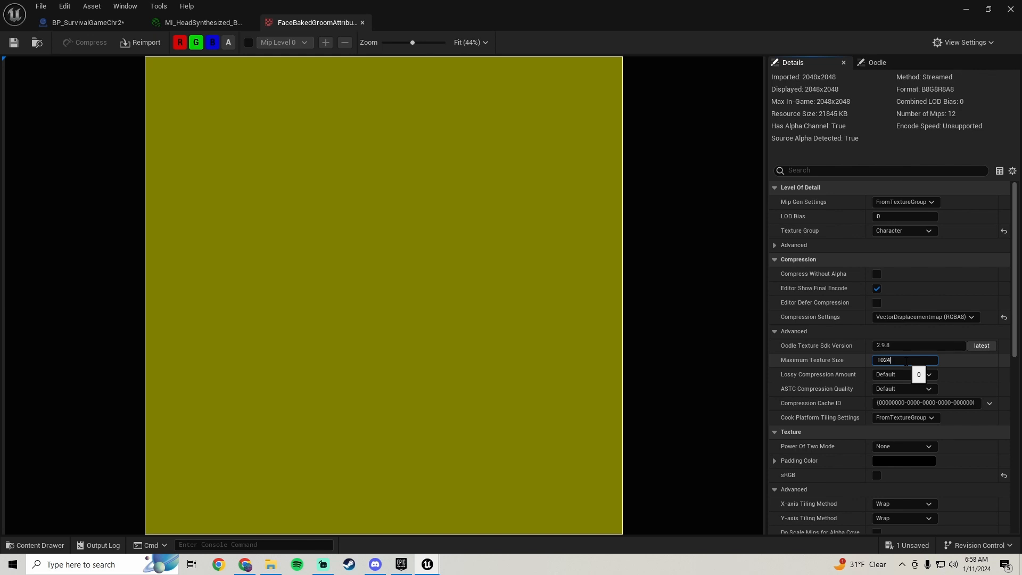
{"action": "key", "text": "Return"}
{"action": "left_click", "coordinate": [14, 42]}
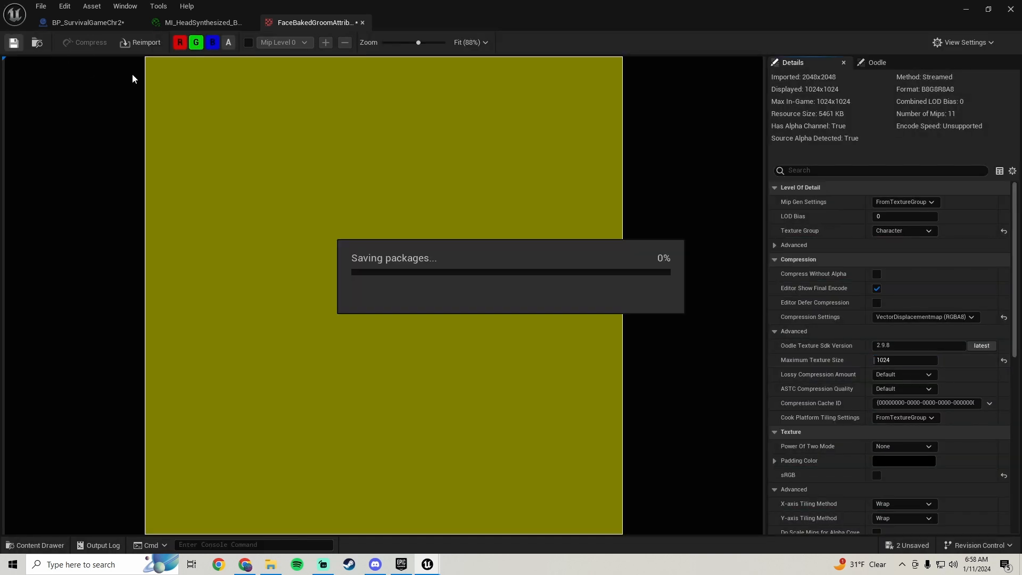
{"action": "left_click", "coordinate": [362, 23]}
Limit the FaceBakedGroomRootTipGradient texture to a maximum size of 1024, then save and close it
{"action": "double_click", "coordinate": [844, 302]}
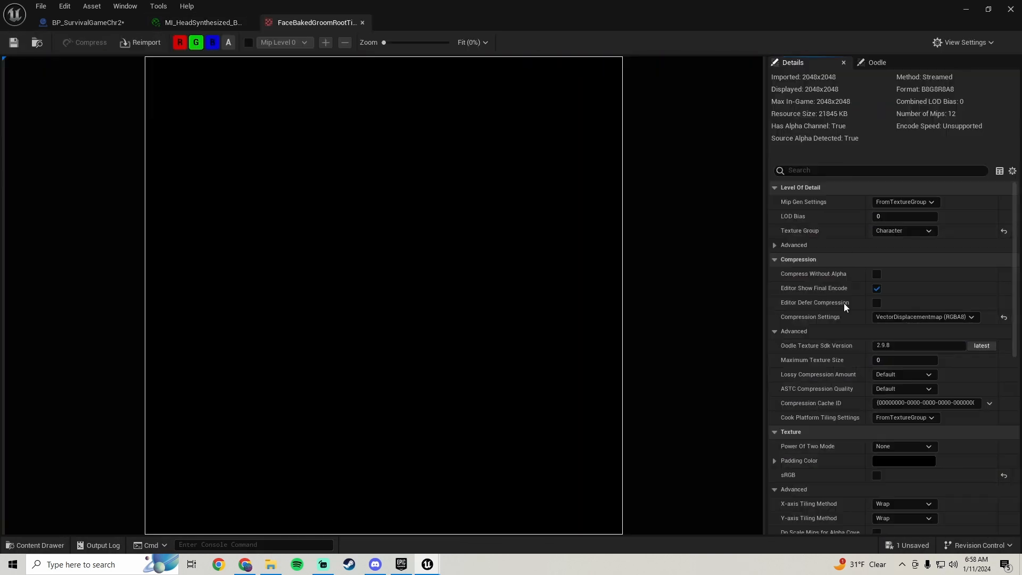
{"action": "scroll", "coordinate": [846, 247], "scroll_direction": "down", "scroll_amount": 4}
{"action": "left_click", "coordinate": [903, 224]}
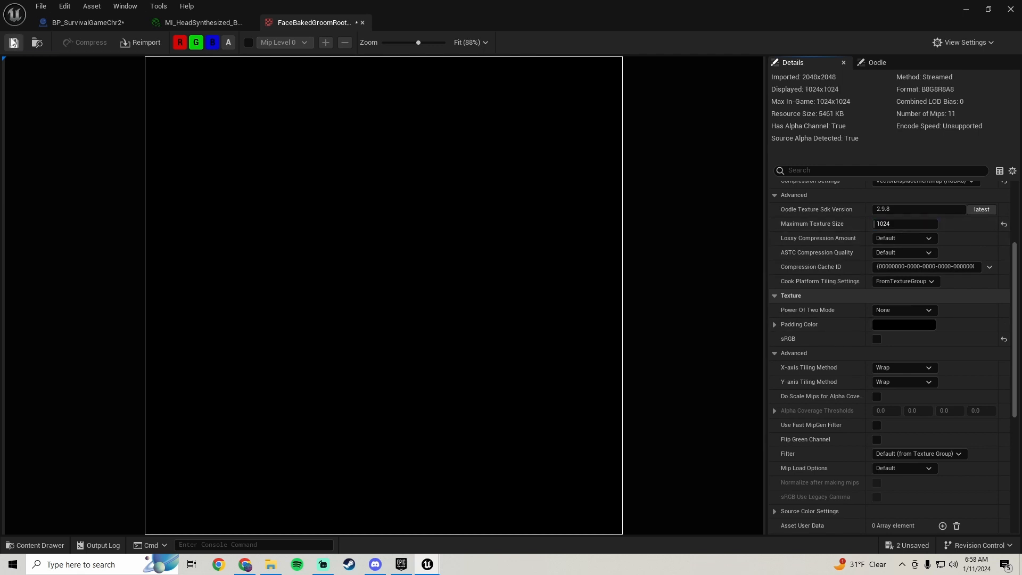
{"action": "left_click", "coordinate": [363, 23]}
Set the maximum texture size of the head material's FaceCavity_MAIN texture to 1024, then save and close it
{"action": "scroll", "coordinate": [793, 298], "scroll_direction": "down", "scroll_amount": 10}
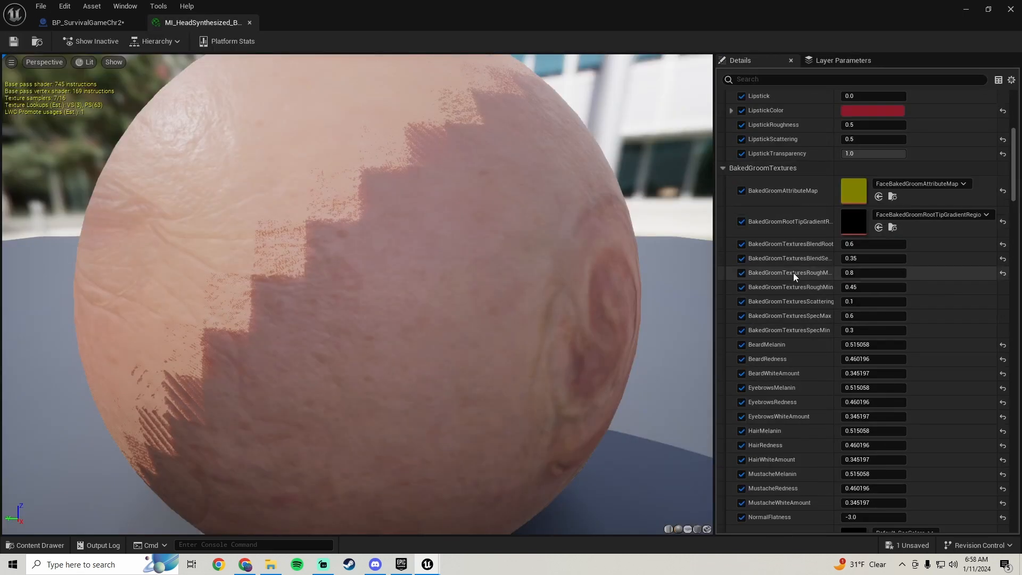
{"action": "scroll", "coordinate": [792, 299], "scroll_direction": "down", "scroll_amount": 5}
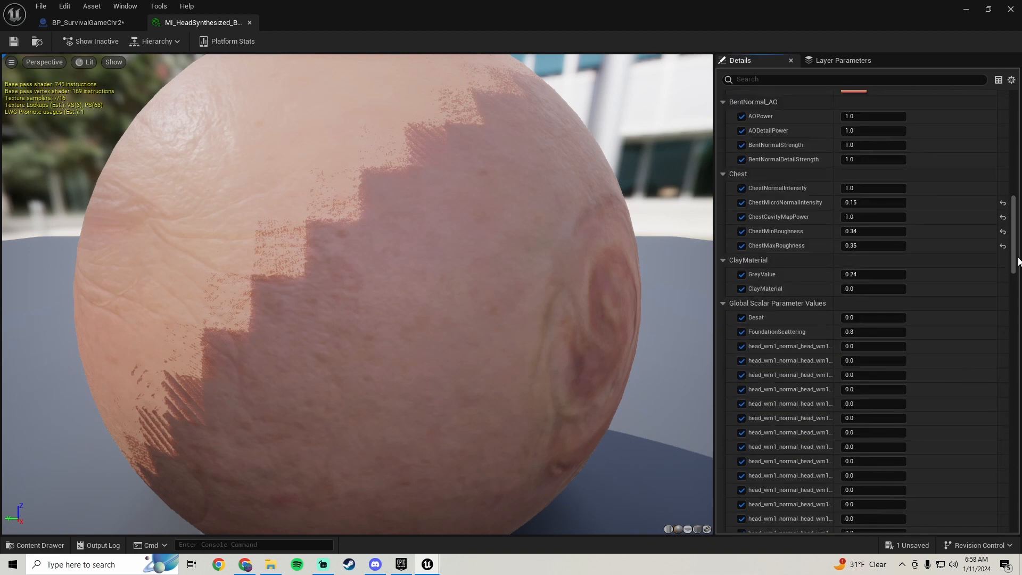
{"action": "left_click_drag", "start_coordinate": [1017, 255], "coordinate": [988, 461]}
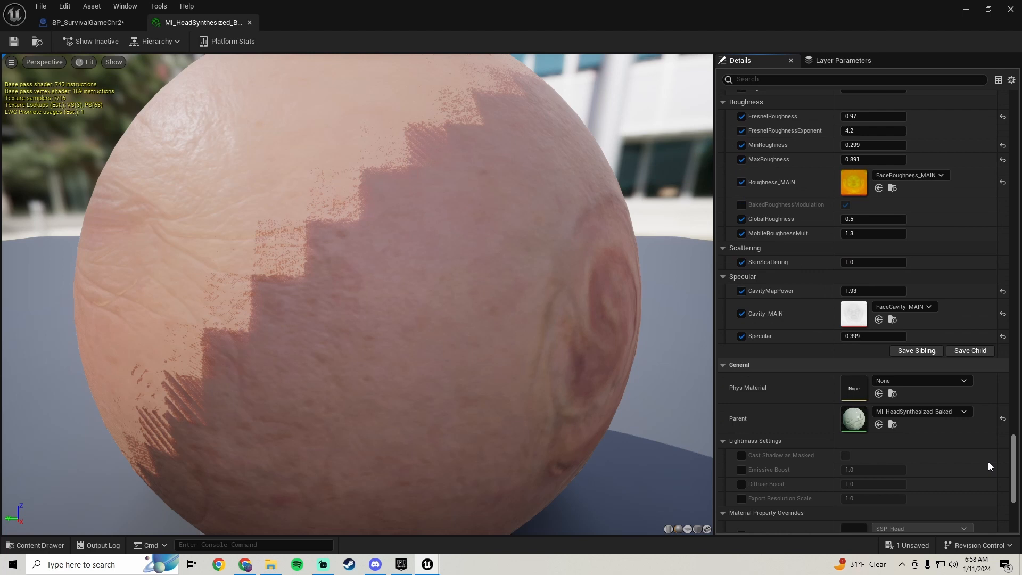
{"action": "double_click", "coordinate": [850, 312]}
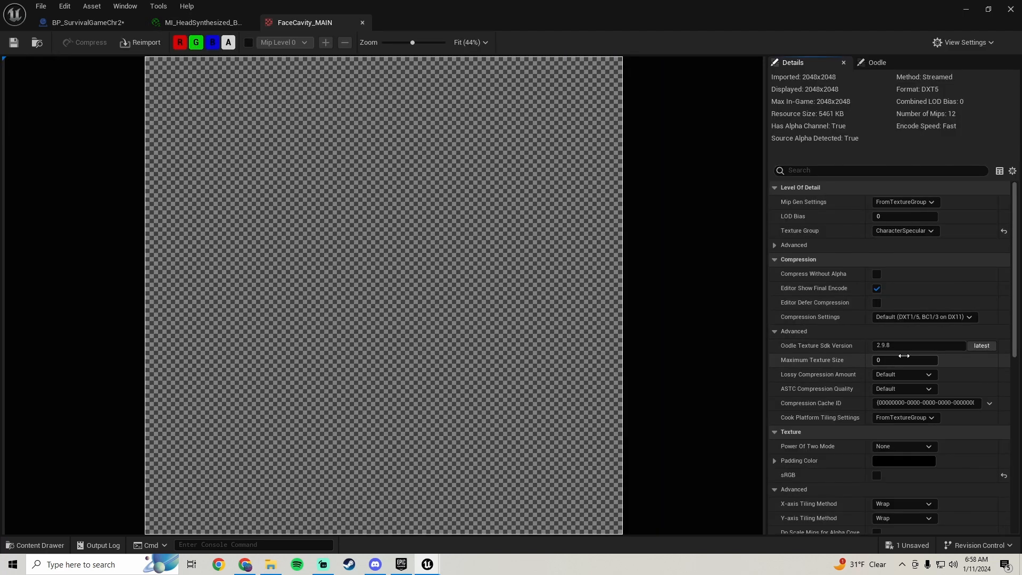
{"action": "left_click", "coordinate": [18, 47]}
{"action": "left_click", "coordinate": [363, 22]}
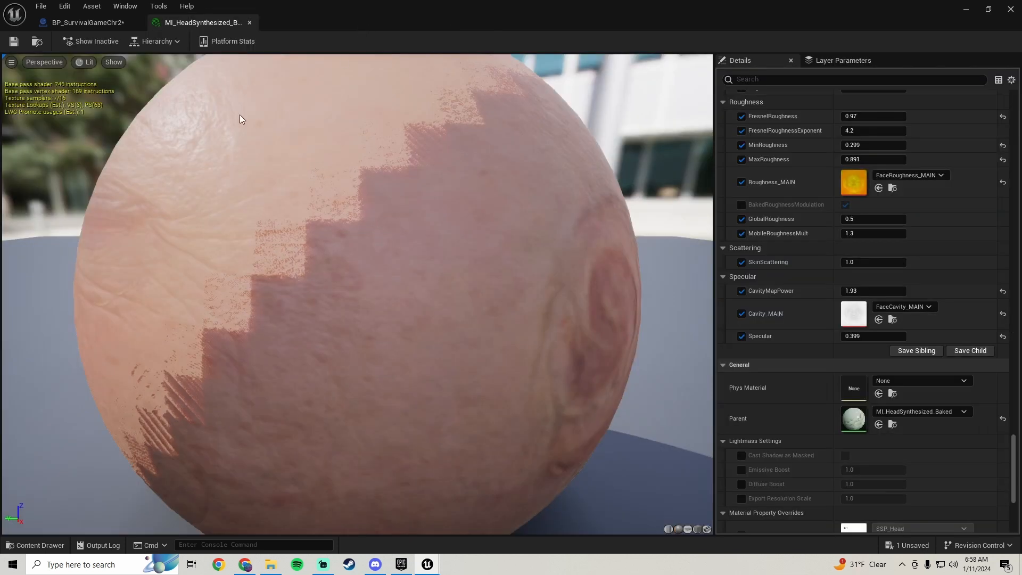
Return to the BP_SurvivalGameChr2 blueprint, save it and close the asset editor window
{"action": "left_click", "coordinate": [97, 18]}
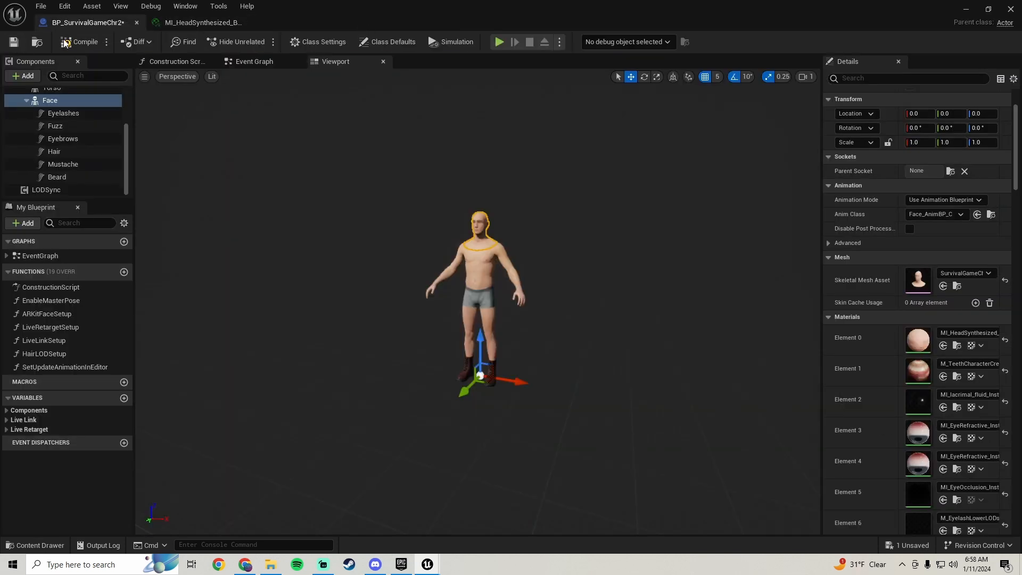
{"action": "left_click", "coordinate": [17, 40]}
{"action": "scroll", "coordinate": [853, 427], "scroll_direction": "down", "scroll_amount": 10}
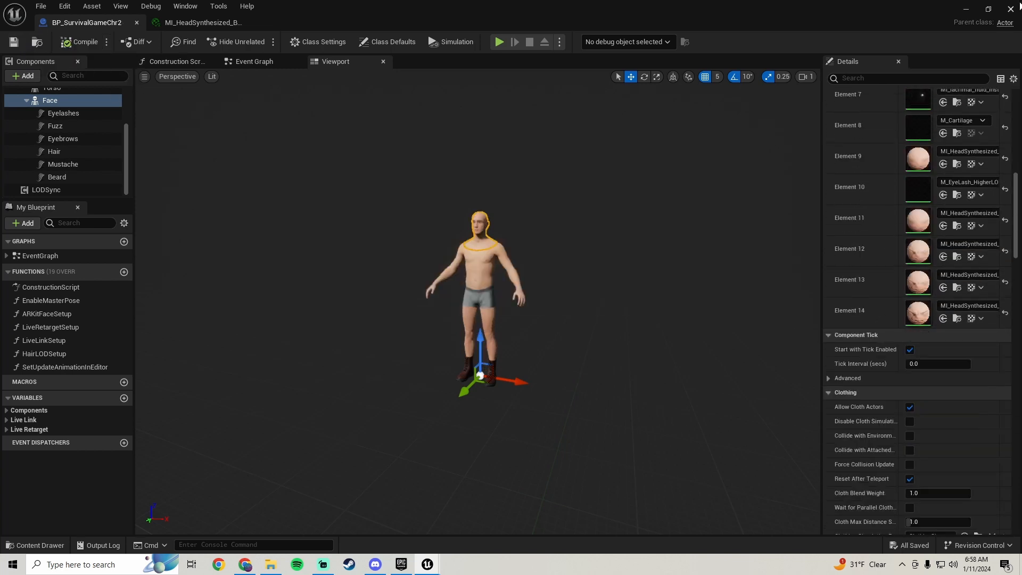
{"action": "left_click", "coordinate": [1010, 10]}
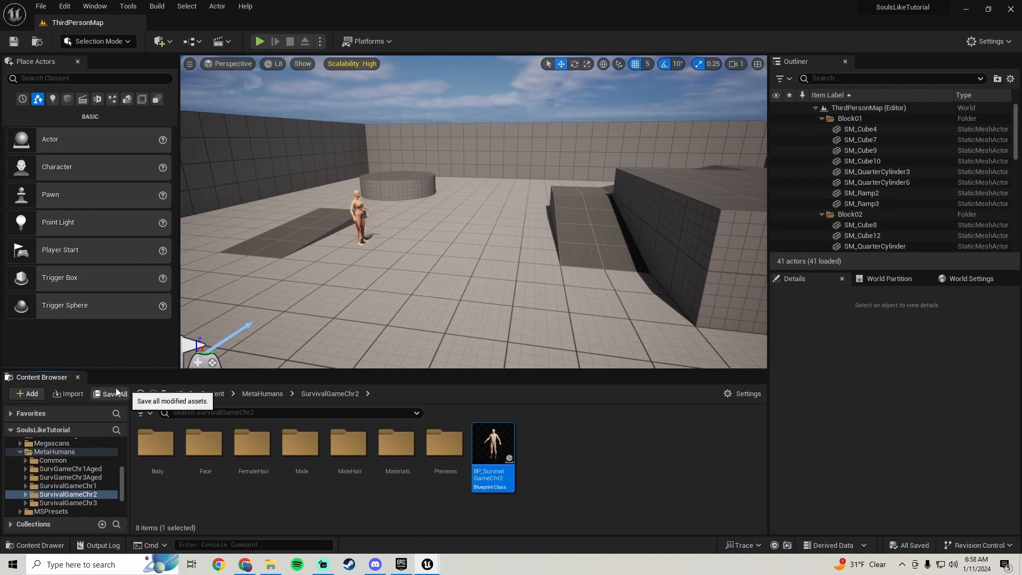
Open Quixel Bridge from the content browser and add the SurvivalChr5 MetaHuman to the project at medium quality
{"action": "right_click", "coordinate": [570, 444]}
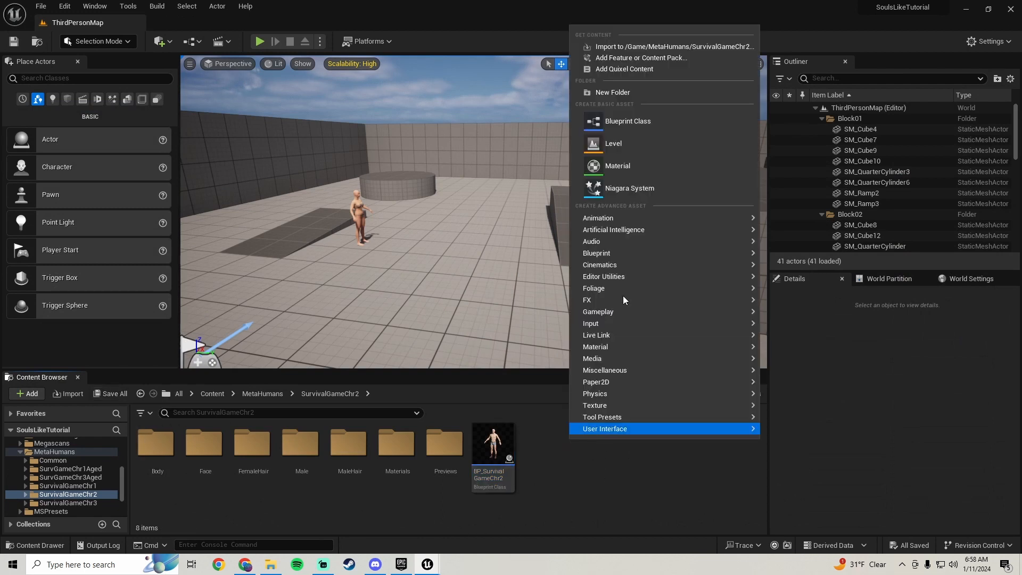
{"action": "left_click", "coordinate": [629, 70]}
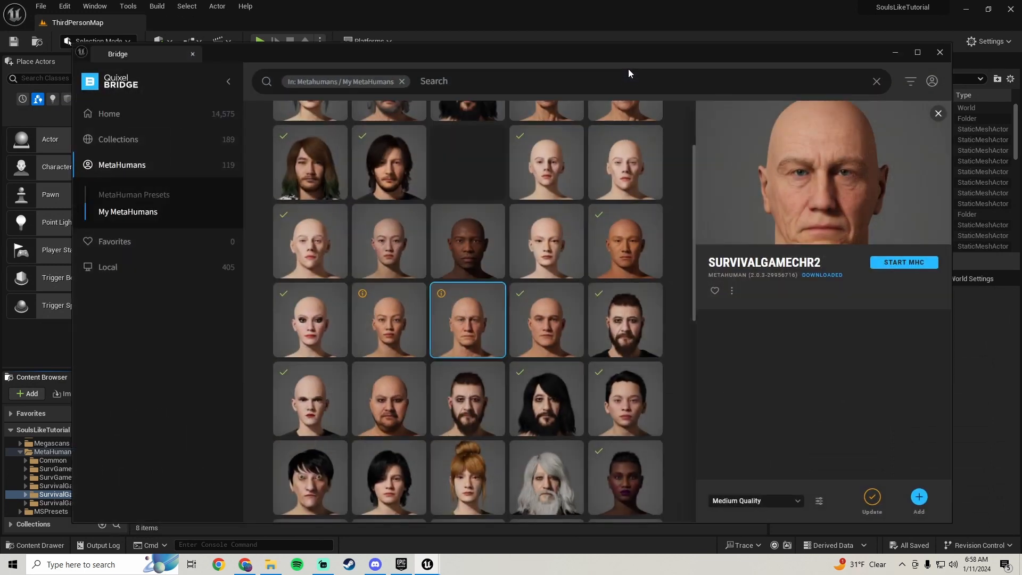
{"action": "scroll", "coordinate": [404, 346], "scroll_direction": "up", "scroll_amount": 3}
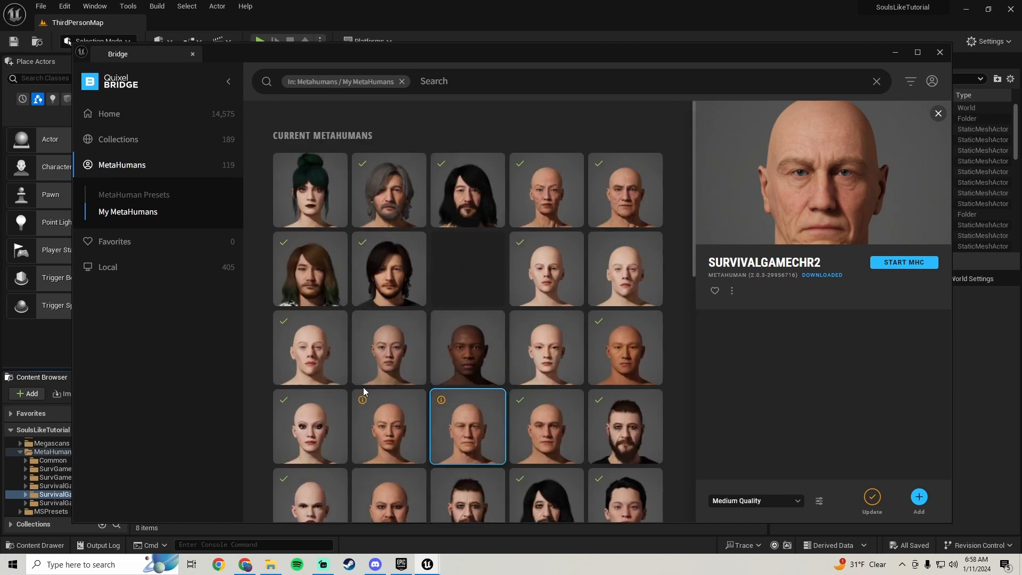
{"action": "scroll", "coordinate": [426, 421], "scroll_direction": "down", "scroll_amount": 2}
{"action": "left_click", "coordinate": [640, 267]}
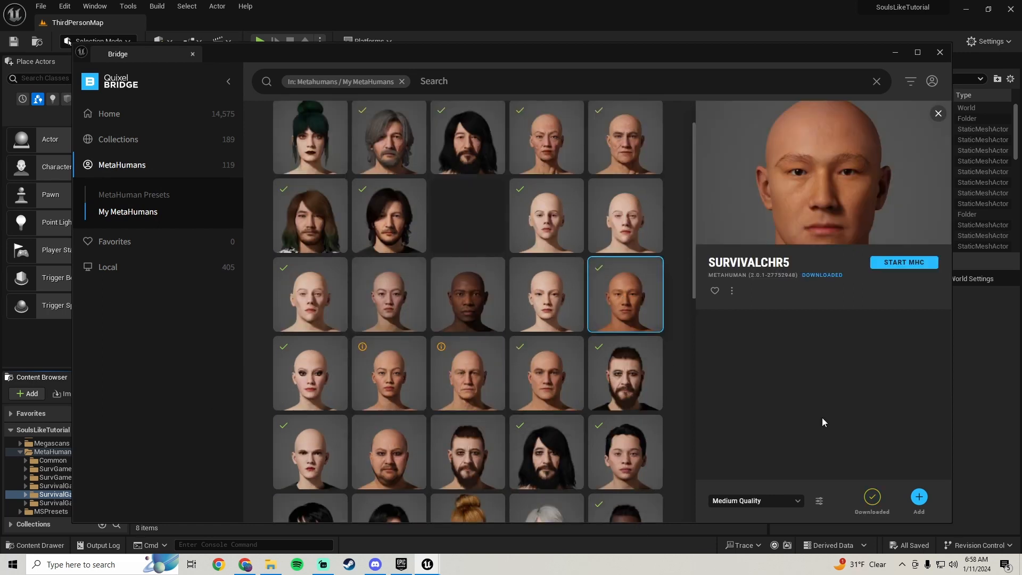
{"action": "left_click", "coordinate": [919, 495]}
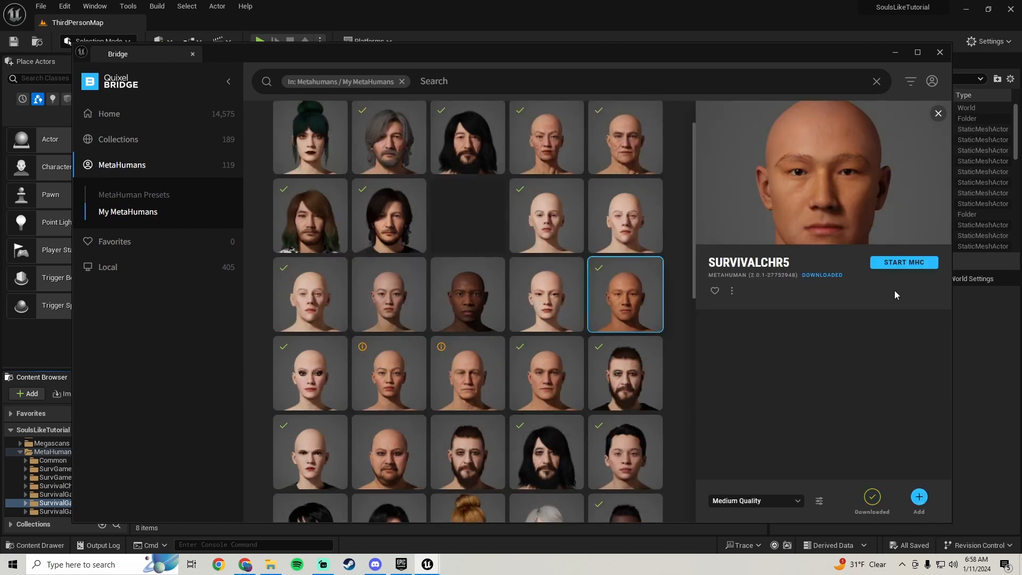
{"action": "left_click", "coordinate": [895, 53]}
Open the BP_SurvivalChr5 blueprint from the MetaHumans/SurvivalChr5 folder and show its viewport
{"action": "scroll", "coordinate": [62, 456], "scroll_direction": "down", "scroll_amount": 2}
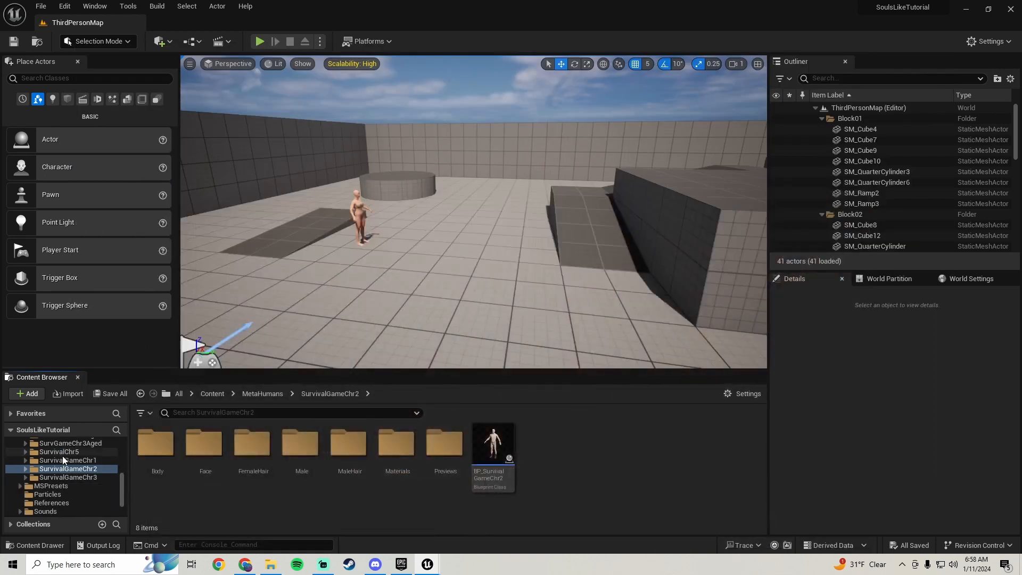
{"action": "scroll", "coordinate": [81, 479], "scroll_direction": "up", "scroll_amount": 1}
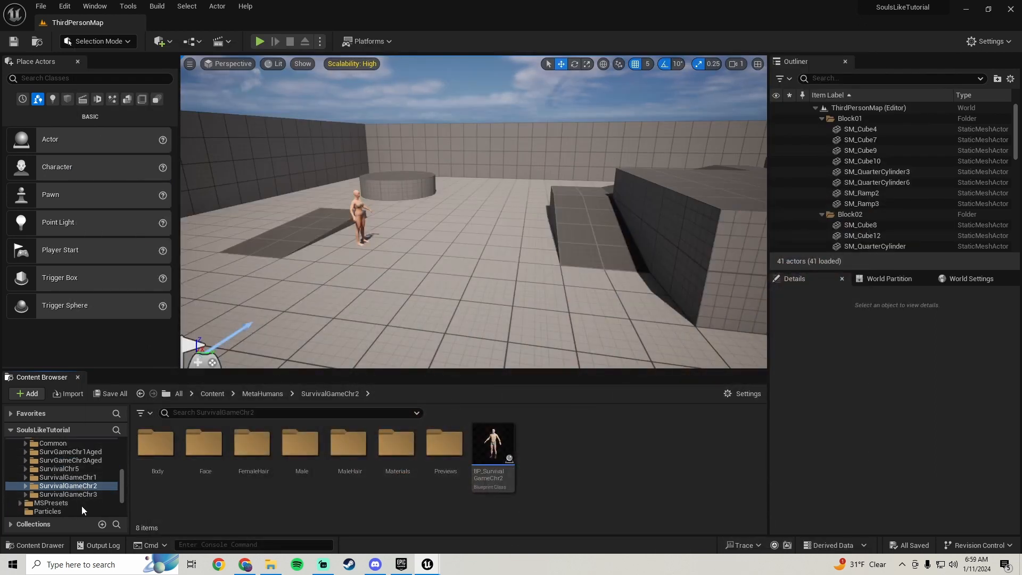
{"action": "left_click", "coordinate": [80, 469]}
{"action": "left_click", "coordinate": [532, 478]}
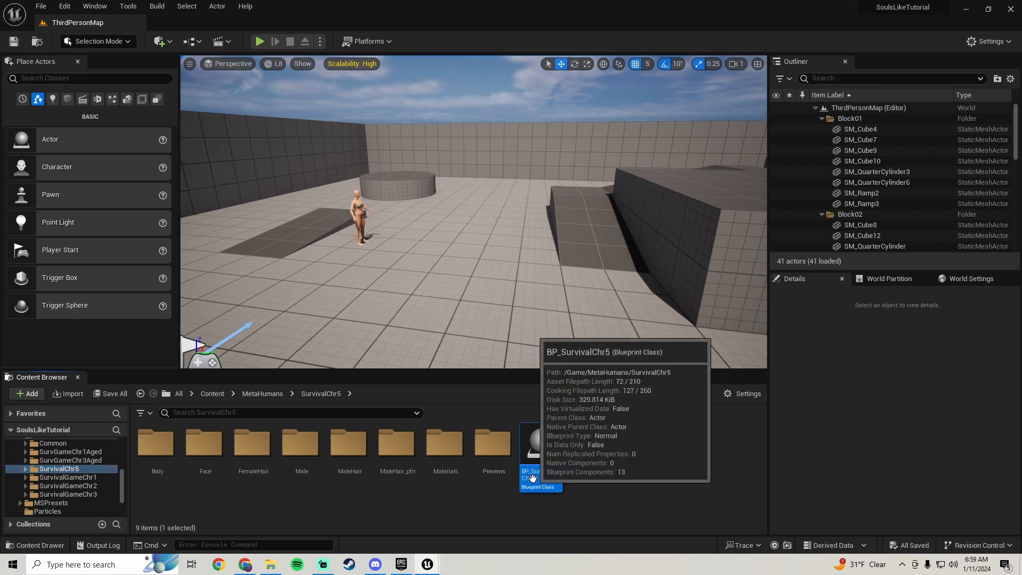
{"action": "double_click", "coordinate": [532, 477]}
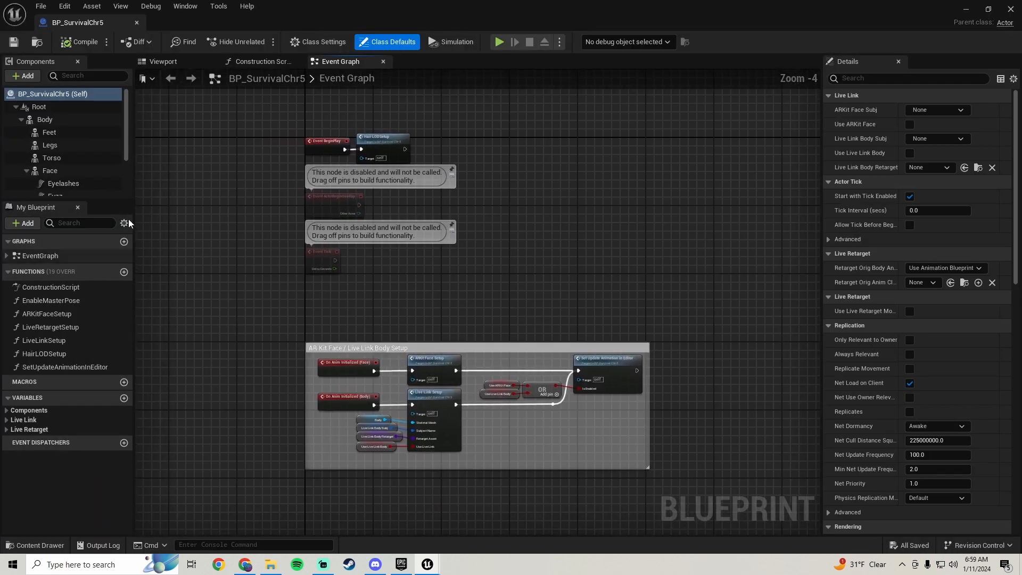
{"action": "left_click", "coordinate": [163, 62]}
Set the LODSync component's Min LOD to 4
{"action": "scroll", "coordinate": [85, 128], "scroll_direction": "down", "scroll_amount": 3}
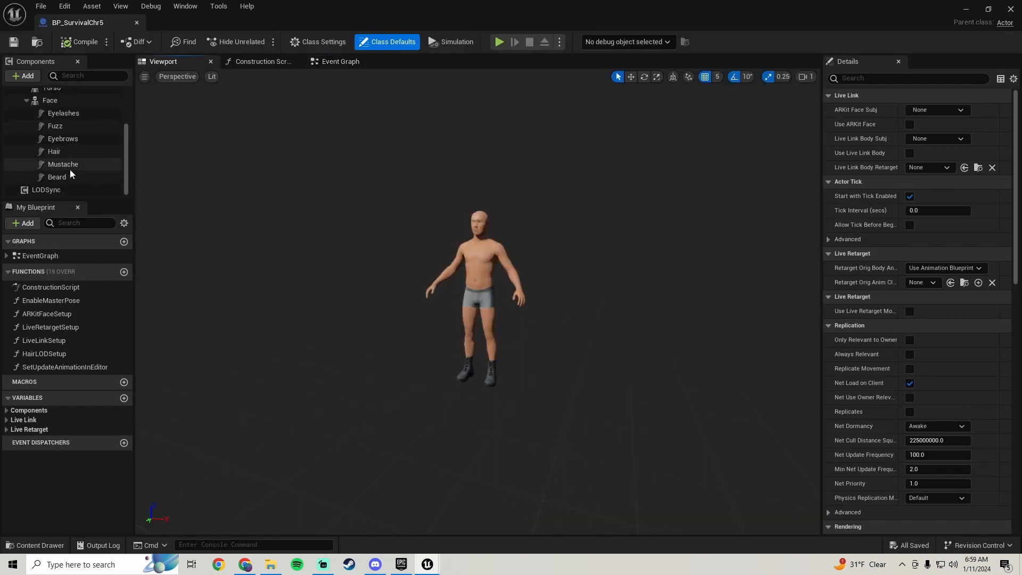
{"action": "left_click", "coordinate": [87, 190]}
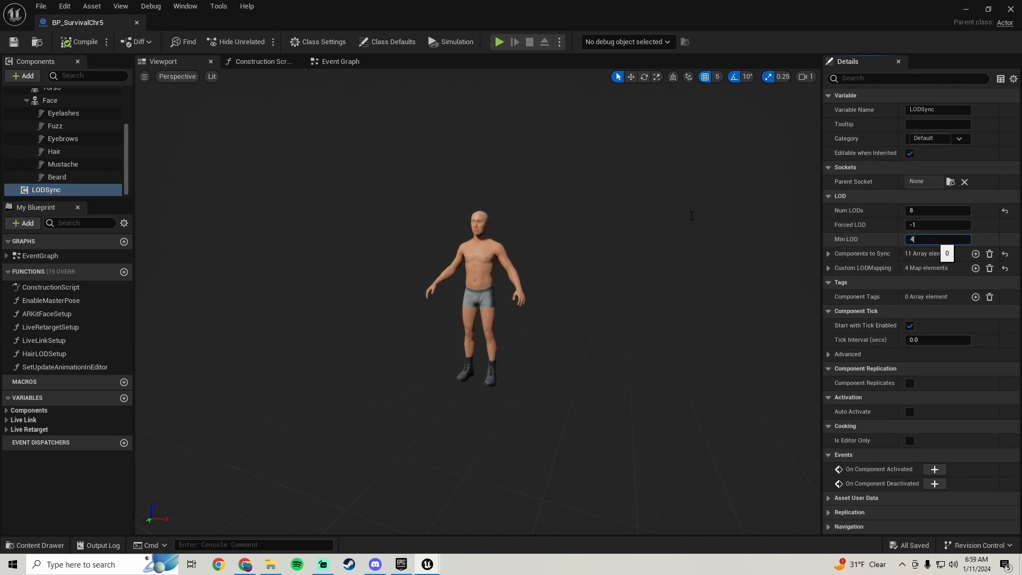
{"action": "key", "text": "Return"}
Select the character's Face mesh and open its Element 0 head material, MI_HeadSynthesized
{"action": "scroll", "coordinate": [557, 325], "scroll_direction": "up", "scroll_amount": 3}
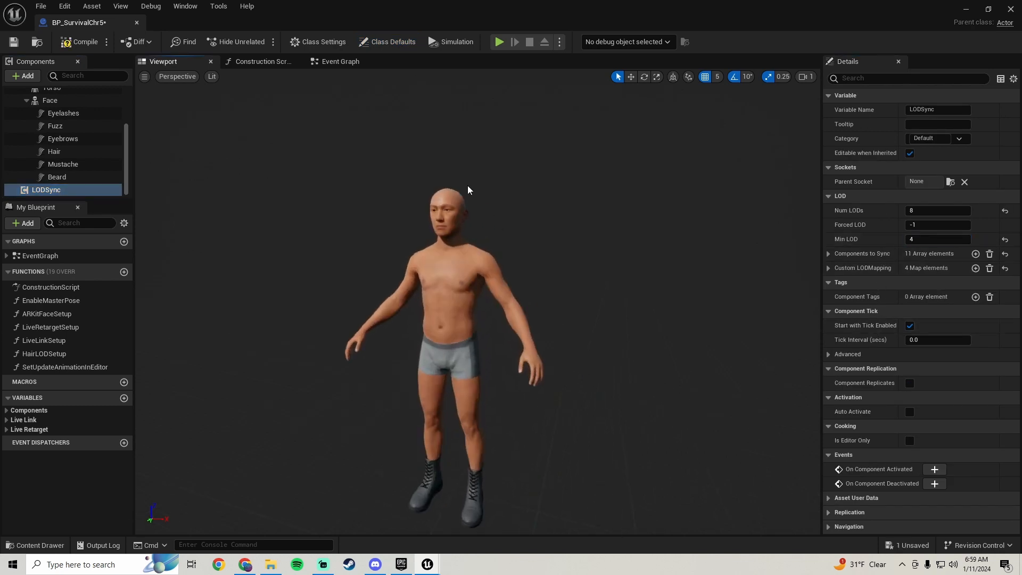
{"action": "left_click", "coordinate": [449, 214]}
{"action": "scroll", "coordinate": [877, 317], "scroll_direction": "down", "scroll_amount": 3}
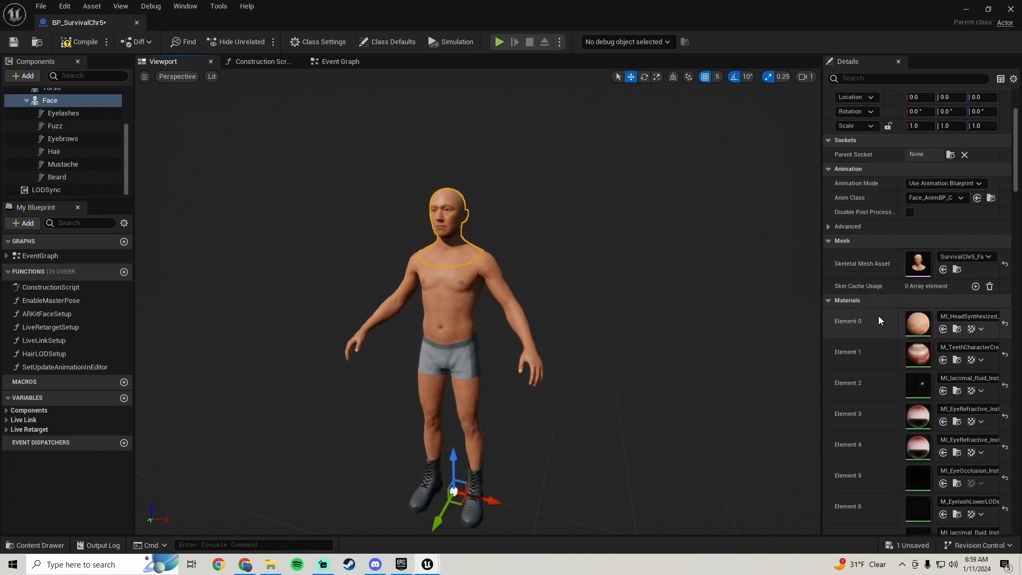
{"action": "double_click", "coordinate": [917, 320]}
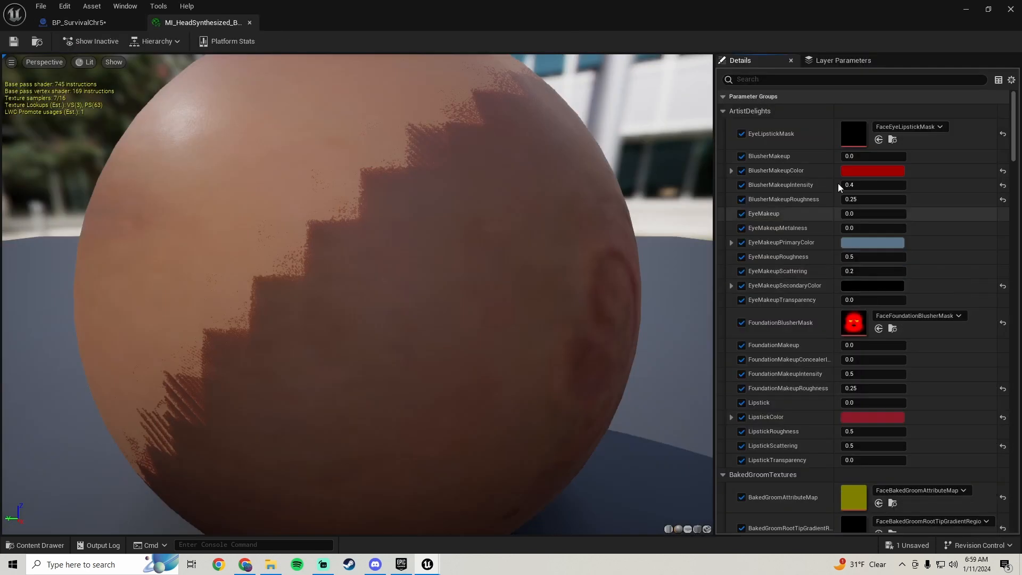
Set the FaceEyeLipstickMask texture's maximum texture size to 1024, then save and close it
{"action": "double_click", "coordinate": [851, 130]}
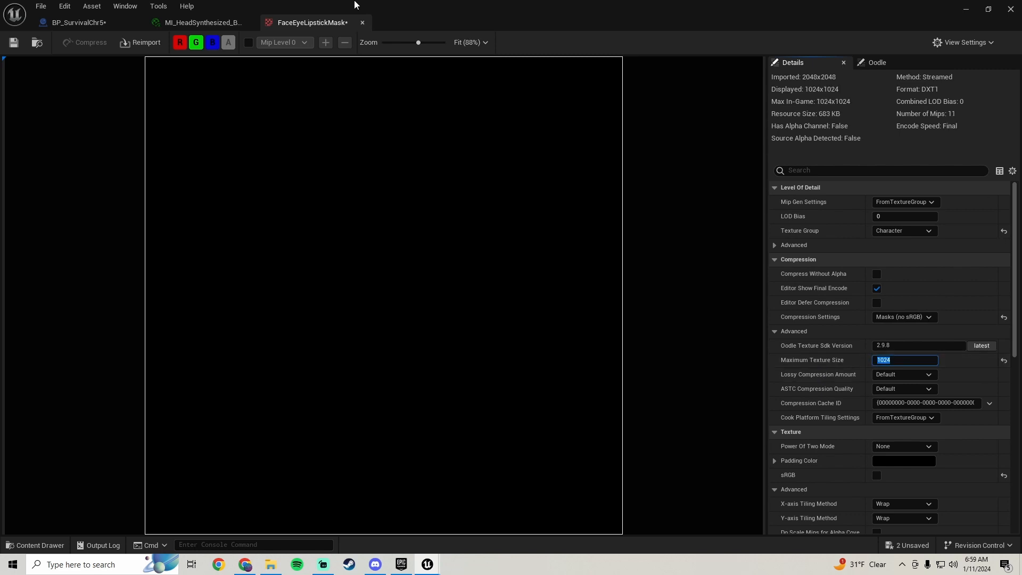
{"action": "left_click", "coordinate": [15, 44]}
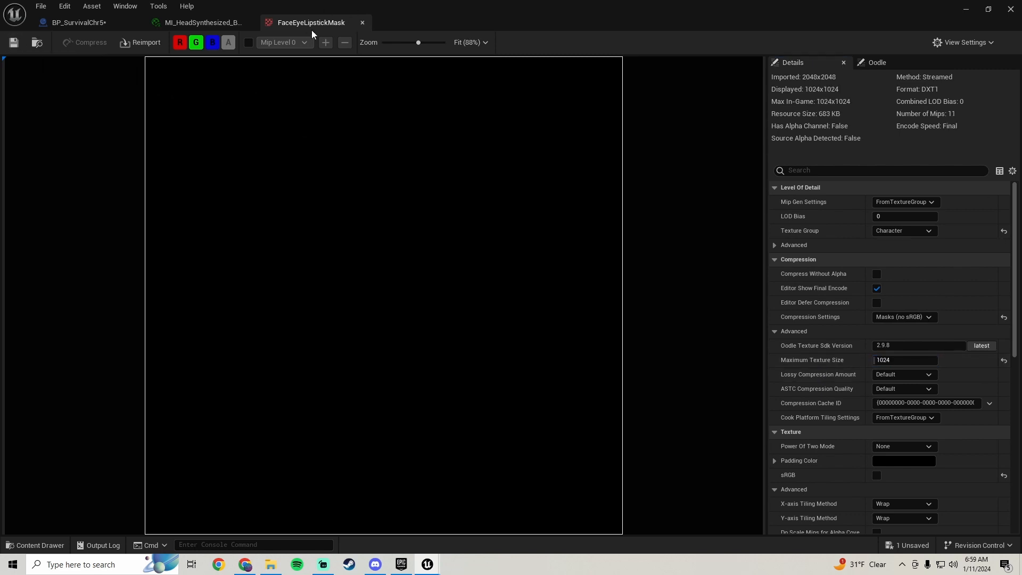
{"action": "left_click", "coordinate": [362, 23]}
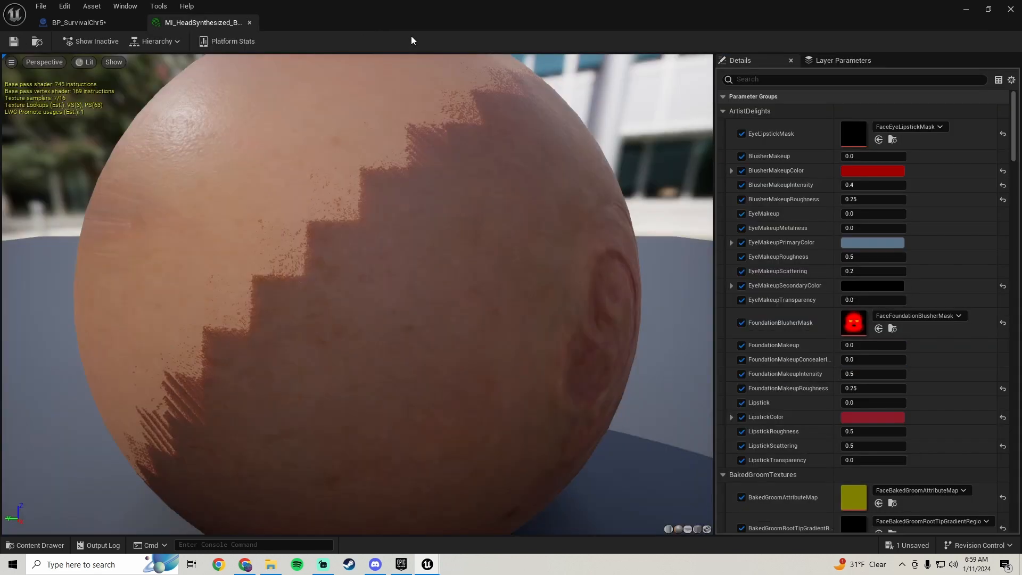
Limit the FaceFoundationBlusherMask texture to a maximum size of 1024, then save and close it
{"action": "double_click", "coordinate": [855, 328]}
{"action": "scroll", "coordinate": [803, 326], "scroll_direction": "down", "scroll_amount": 2}
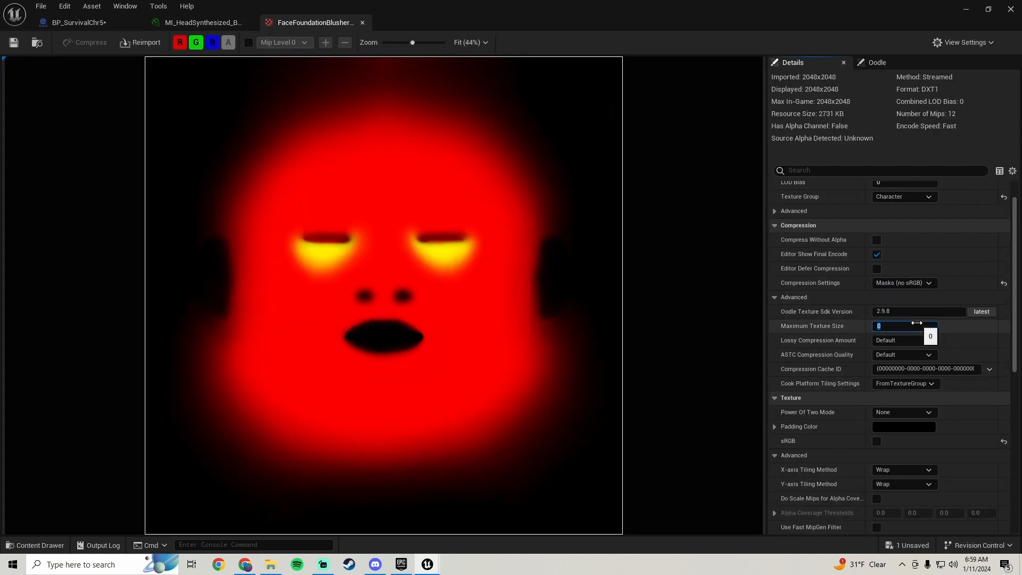
{"action": "left_click", "coordinate": [14, 43]}
{"action": "left_click", "coordinate": [363, 22]}
Set the FaceBakedGroomAttributeMap texture's maximum texture size to 1024, then save and close it
{"action": "scroll", "coordinate": [771, 332], "scroll_direction": "down", "scroll_amount": 5}
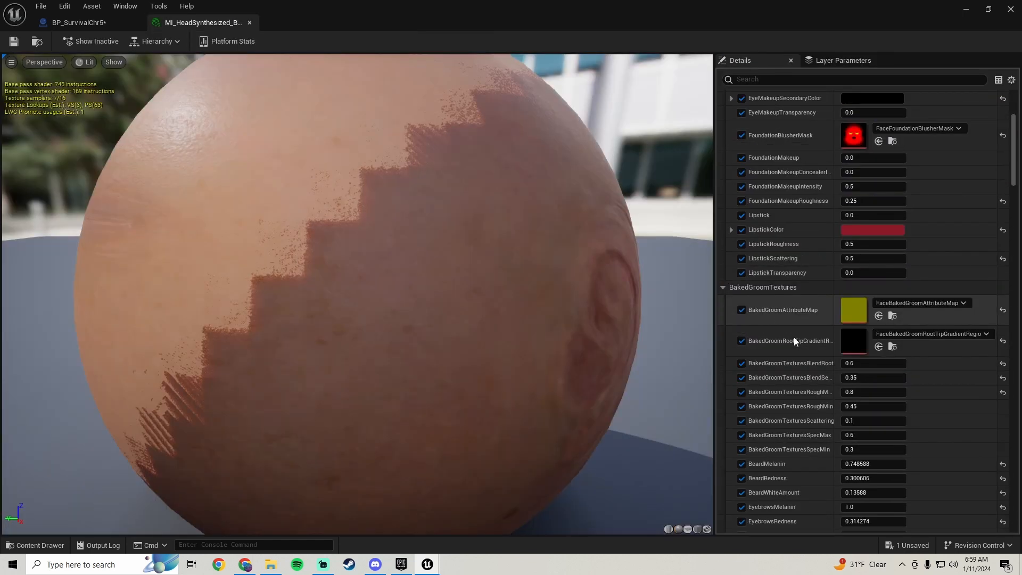
{"action": "double_click", "coordinate": [851, 308]}
{"action": "scroll", "coordinate": [802, 269], "scroll_direction": "down", "scroll_amount": 2}
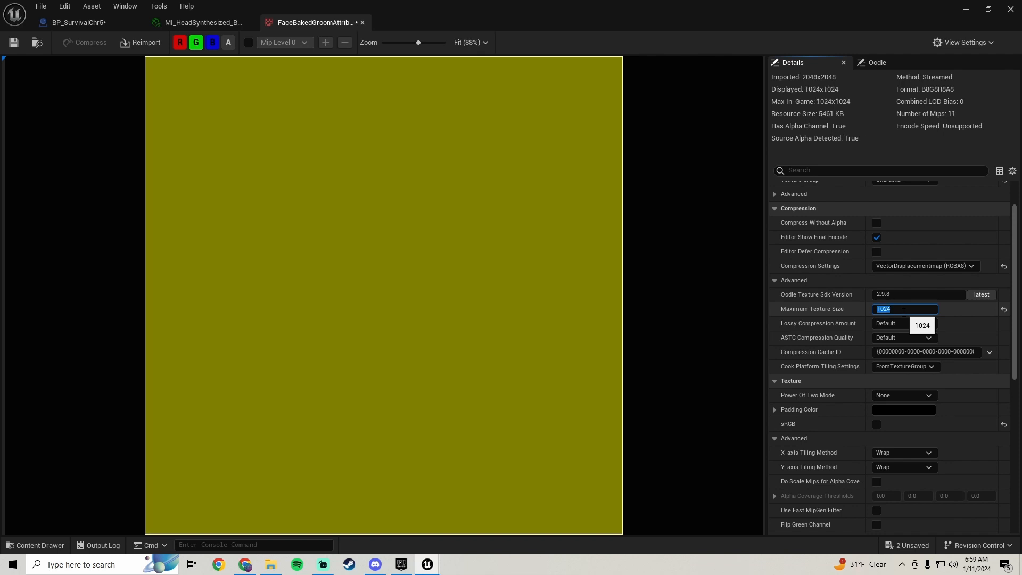
{"action": "left_click", "coordinate": [13, 43]}
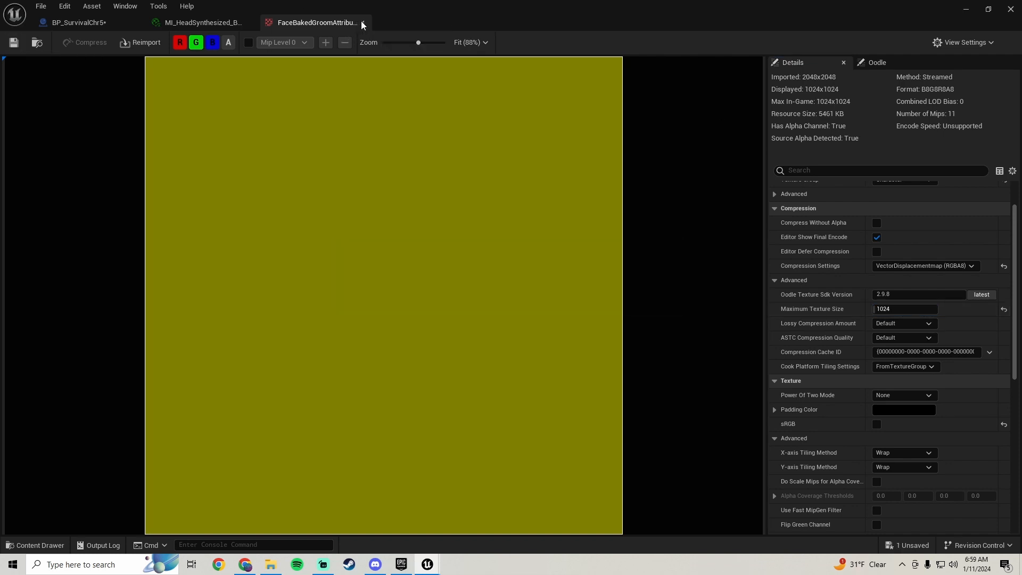
{"action": "left_click", "coordinate": [364, 22]}
Limit the FaceBakedGroomRootTipGradient texture to a maximum size of 1024, then save and close it
{"action": "scroll", "coordinate": [774, 289], "scroll_direction": "down", "scroll_amount": 2}
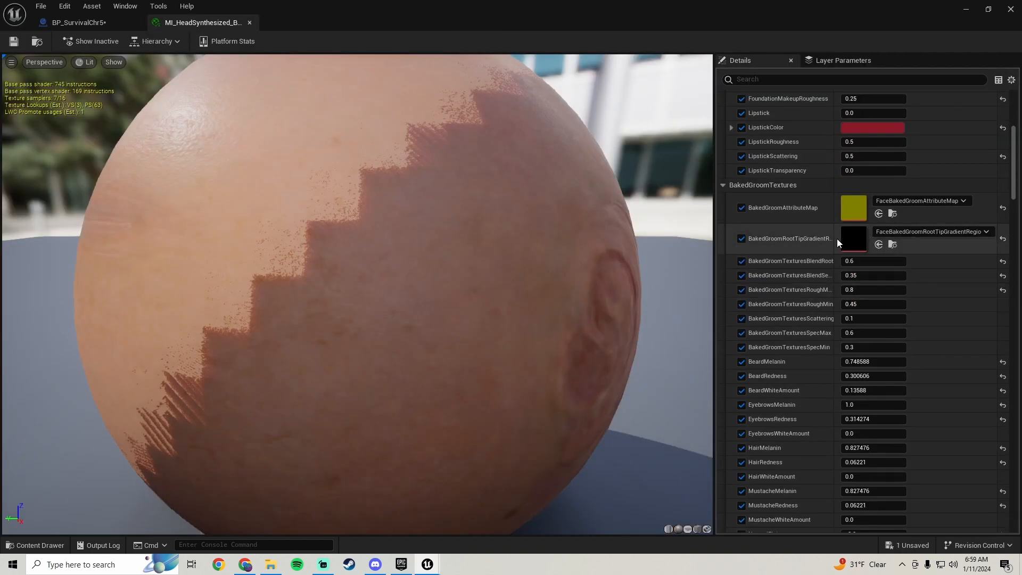
{"action": "double_click", "coordinate": [851, 238]}
{"action": "left_click", "coordinate": [903, 360]}
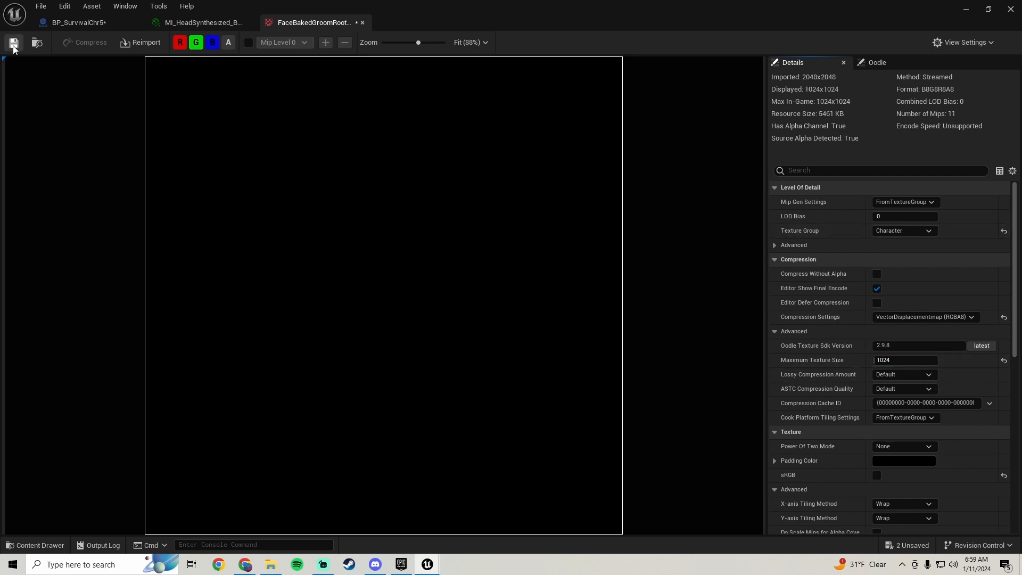
{"action": "left_click", "coordinate": [365, 22]}
Set the FaceCavity_MAIN texture's maximum texture size to 1024, then save and close it
{"action": "scroll", "coordinate": [782, 346], "scroll_direction": "down", "scroll_amount": 8}
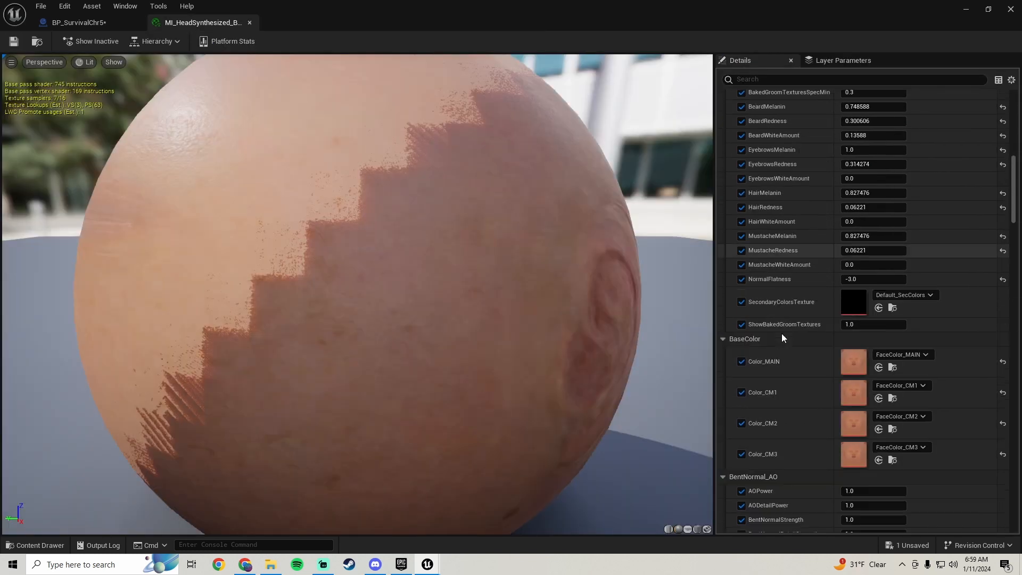
{"action": "left_click_drag", "start_coordinate": [1013, 213], "coordinate": [1013, 493]}
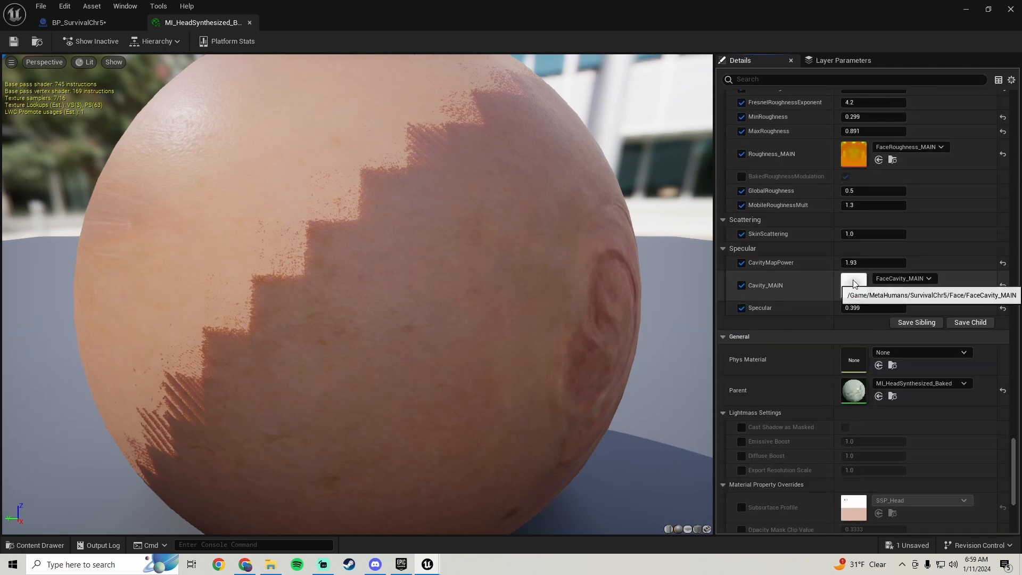
{"action": "double_click", "coordinate": [852, 280]}
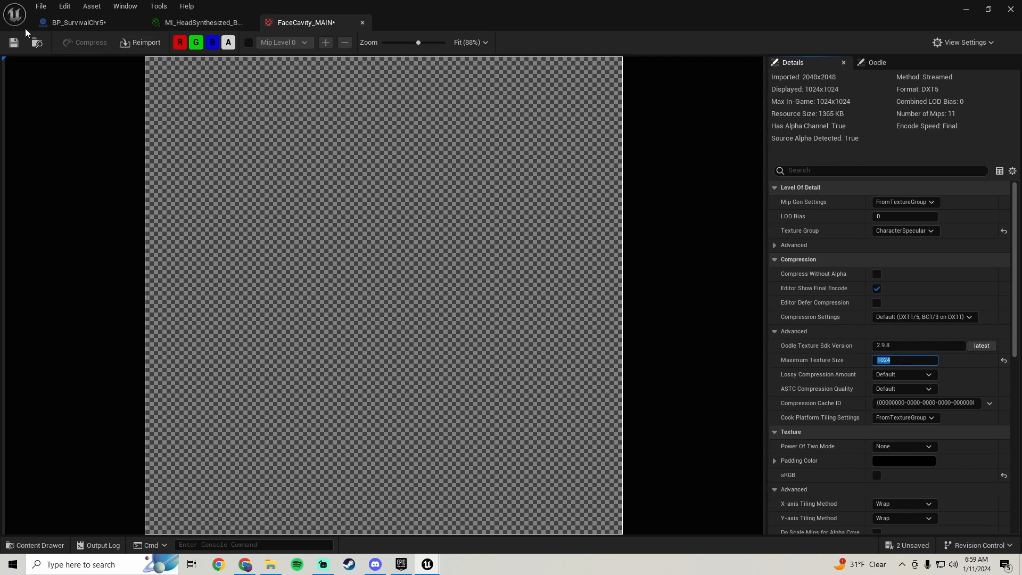
{"action": "left_click", "coordinate": [363, 23]}
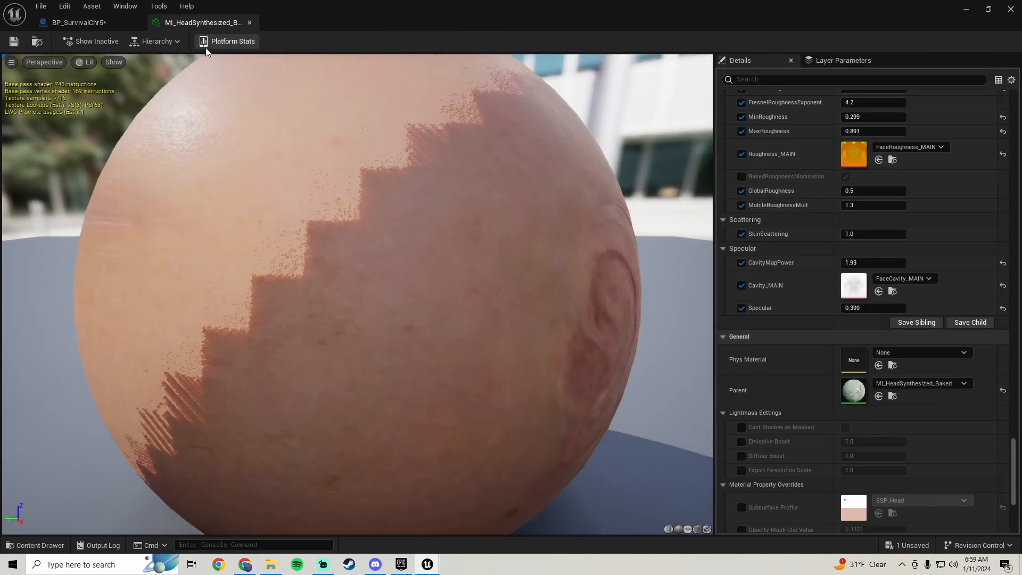
Close the head material instance, then compile, save and close the BP_SurvivalChr5 blueprint
{"action": "left_click", "coordinate": [256, 24]}
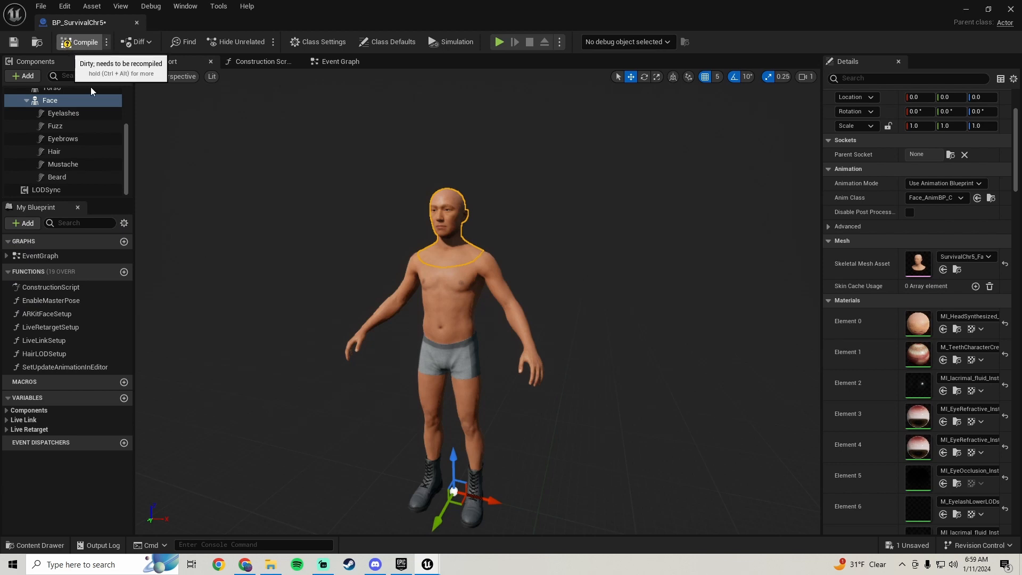
{"action": "left_click", "coordinate": [79, 42]}
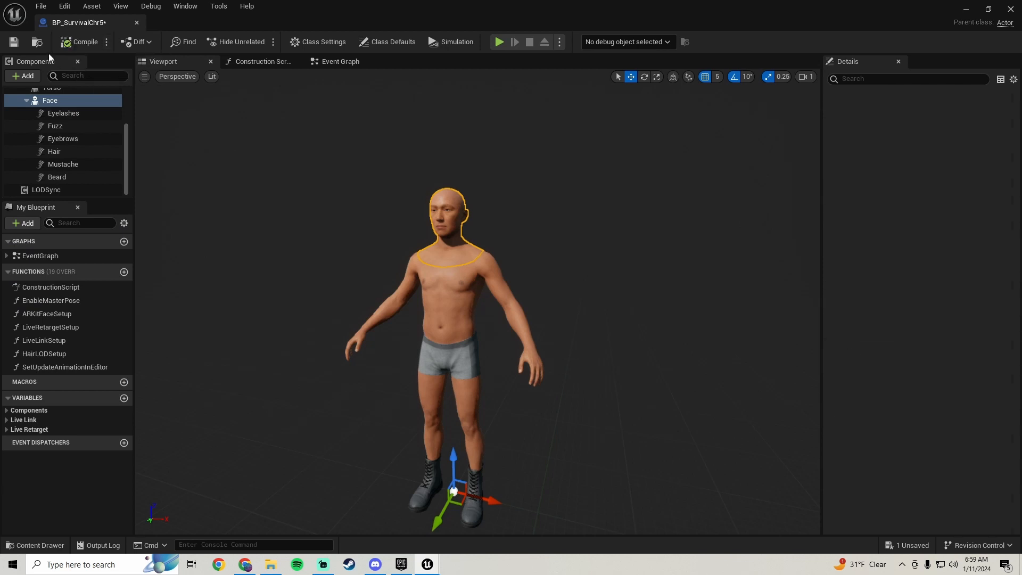
{"action": "left_click", "coordinate": [14, 41]}
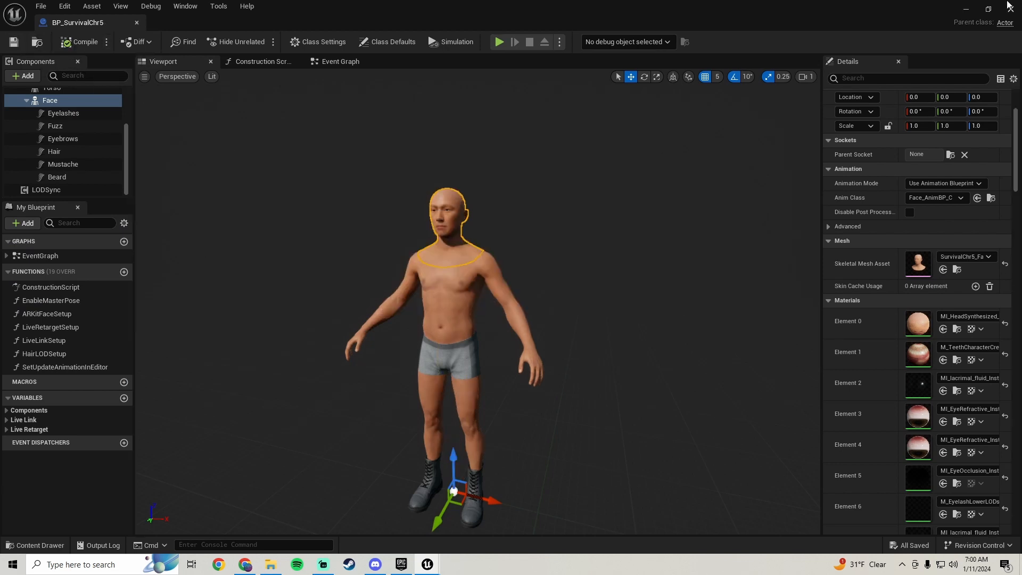
{"action": "left_click", "coordinate": [1009, 9]}
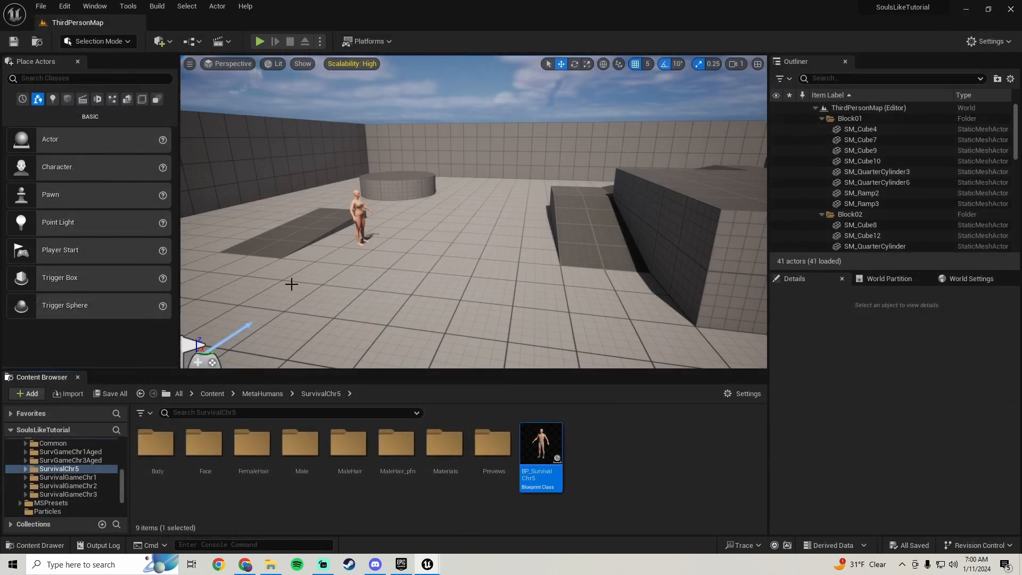
Open the MainMenu level from the project's Content folder
{"action": "scroll", "coordinate": [69, 437], "scroll_direction": "up", "scroll_amount": 5}
{"action": "left_click", "coordinate": [51, 451]}
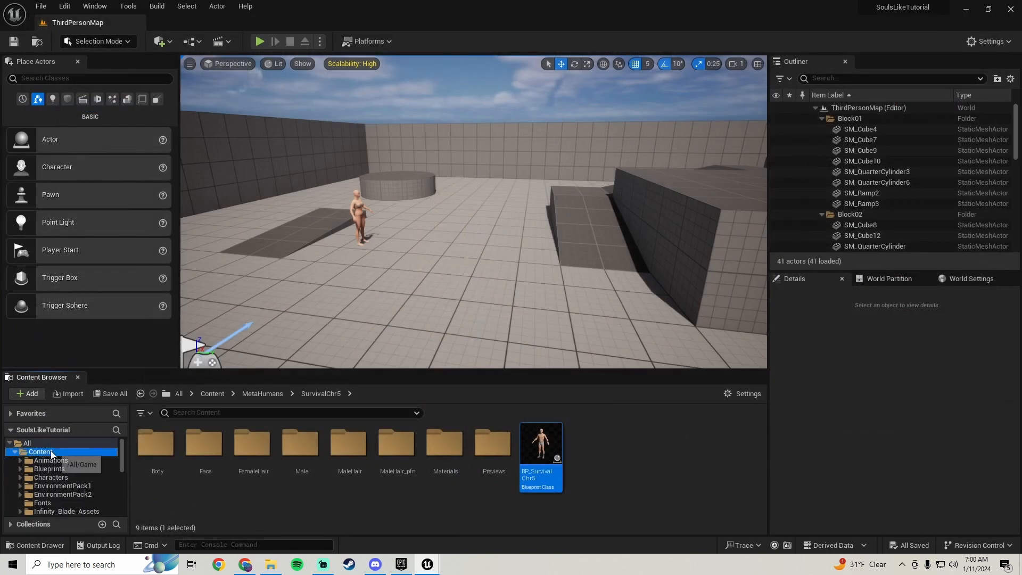
{"action": "scroll", "coordinate": [367, 456], "scroll_direction": "down", "scroll_amount": 3}
{"action": "double_click", "coordinate": [220, 508]}
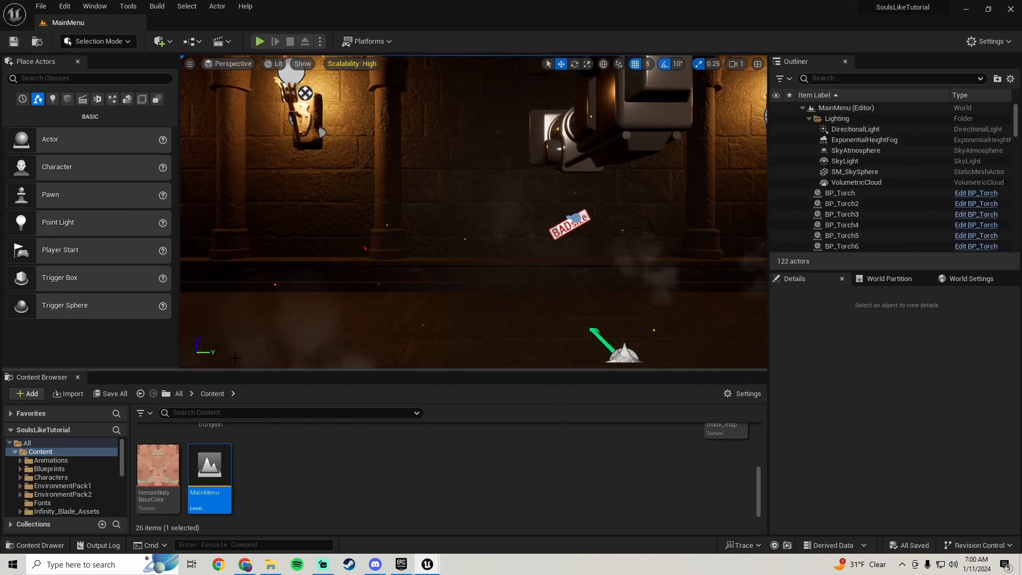
Create a Blueprint enumeration named HeadeType_E in the CustomCharacterEnums folder under Blueprints/Enums
{"action": "left_click", "coordinate": [67, 469]}
{"action": "double_click", "coordinate": [208, 448]}
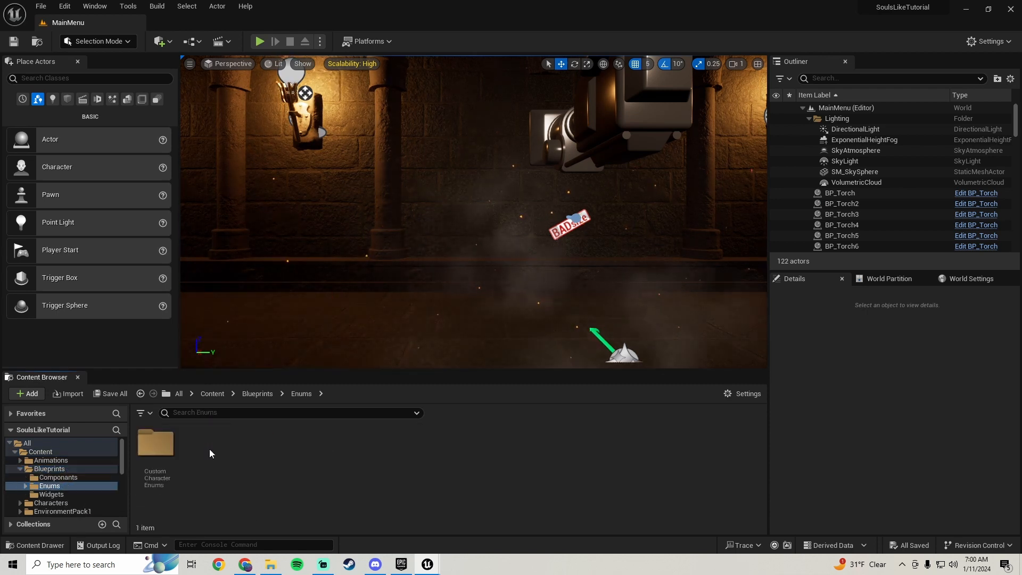
{"action": "double_click", "coordinate": [158, 444]}
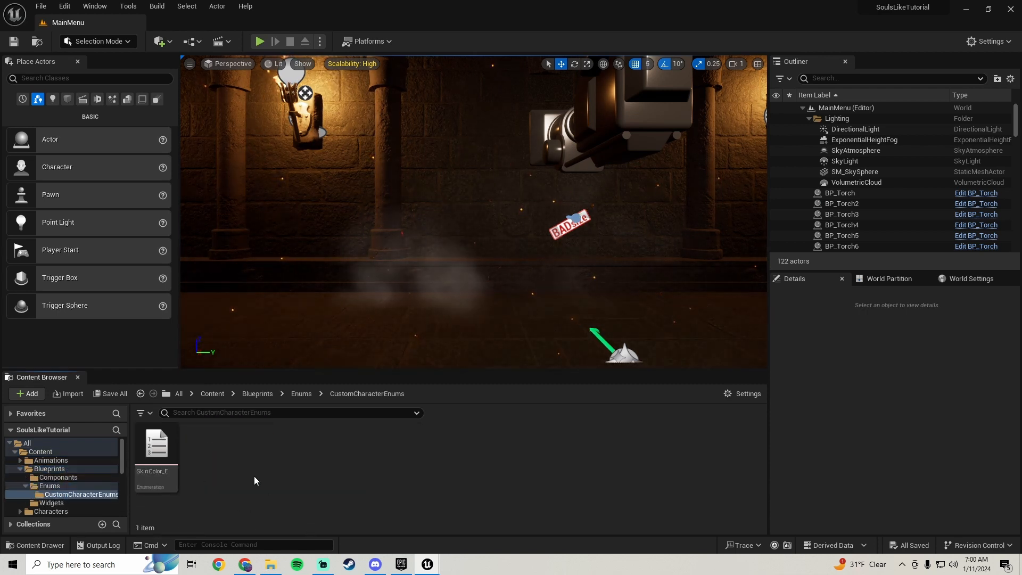
{"action": "right_click", "coordinate": [186, 465]}
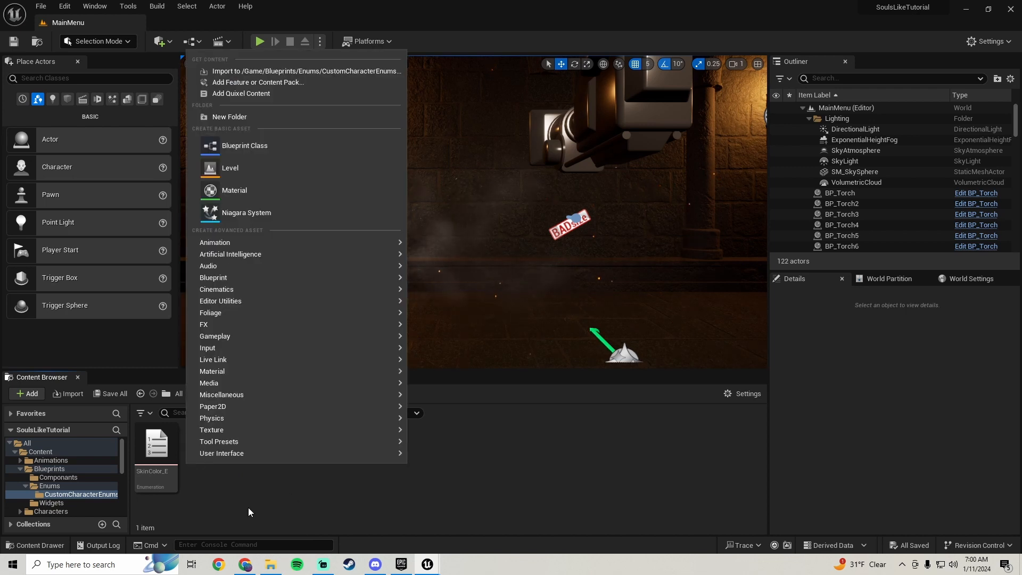
{"action": "left_click", "coordinate": [234, 493]}
{"action": "right_click", "coordinate": [235, 493]}
{"action": "mouse_move", "coordinate": [278, 296]}
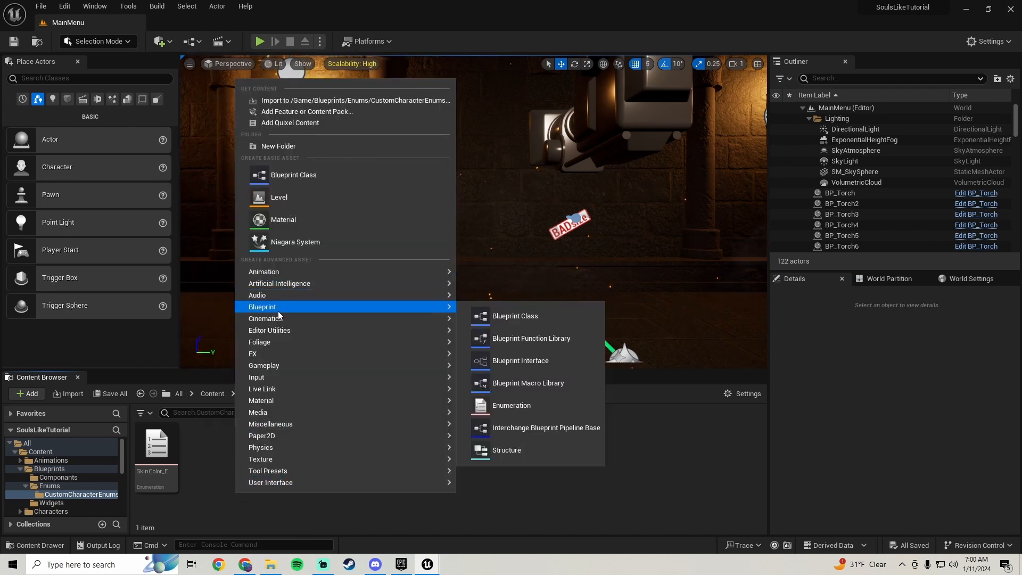
{"action": "left_click", "coordinate": [528, 404]}
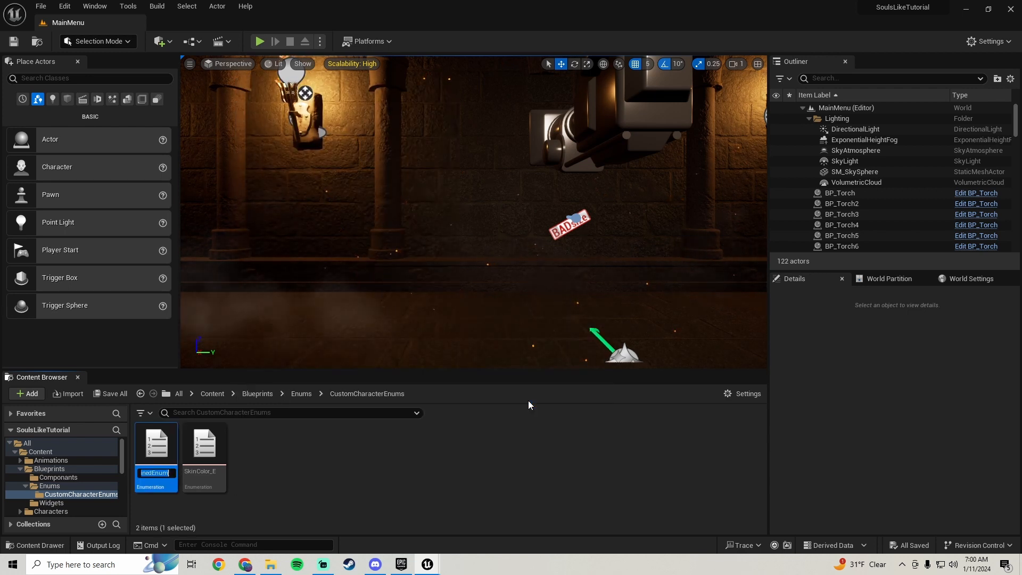
{"action": "type", "text": "HeadeT"}
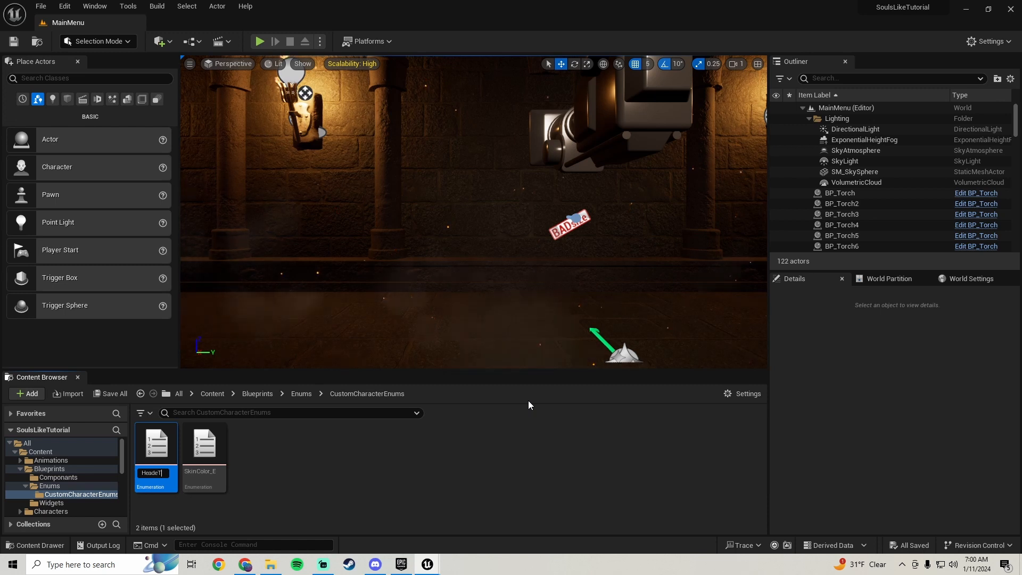
{"action": "type", "text": "ype"}
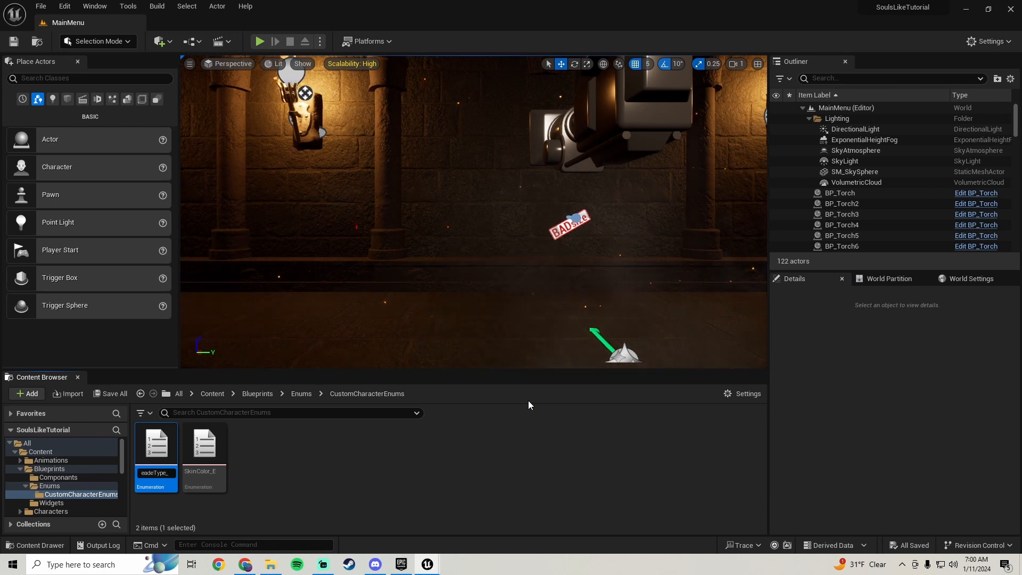
{"action": "type", "text": "_E"}
{"action": "key", "text": "Return"}
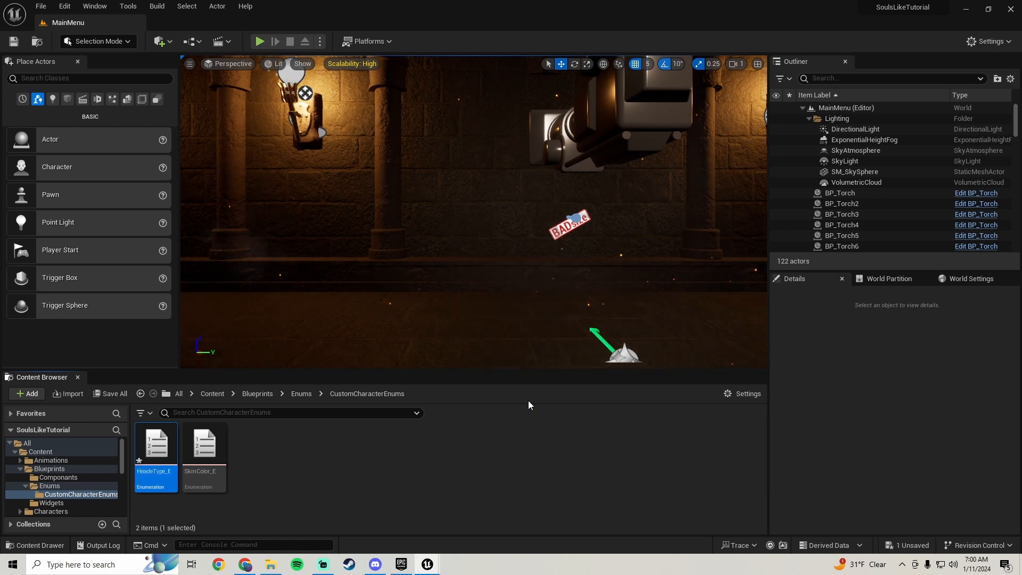
Open HeadeType_E and add three enumerators named MaleHead1, MaleHead2 and MaleHead3
{"action": "double_click", "coordinate": [155, 455]}
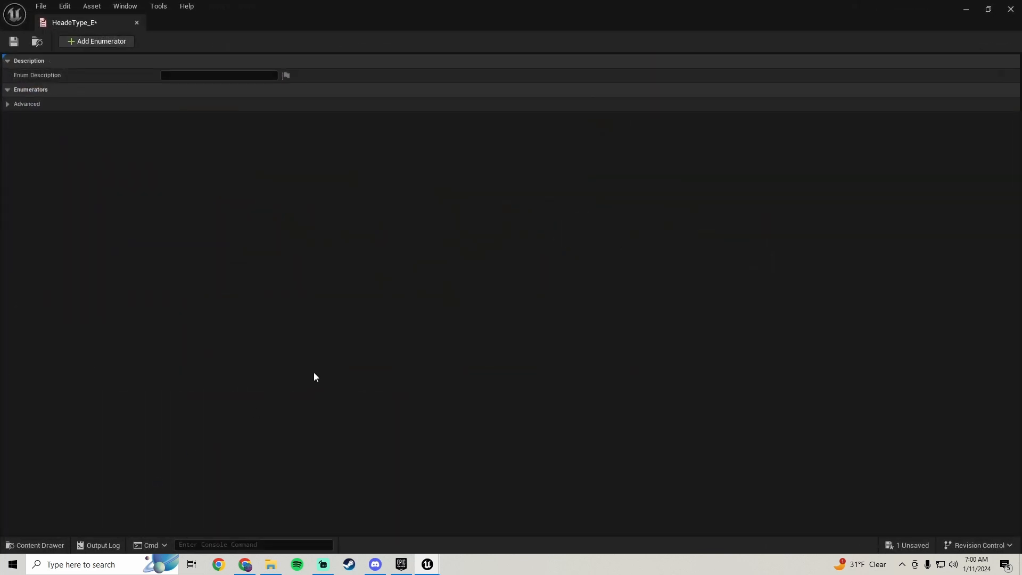
{"action": "left_click", "coordinate": [108, 41]}
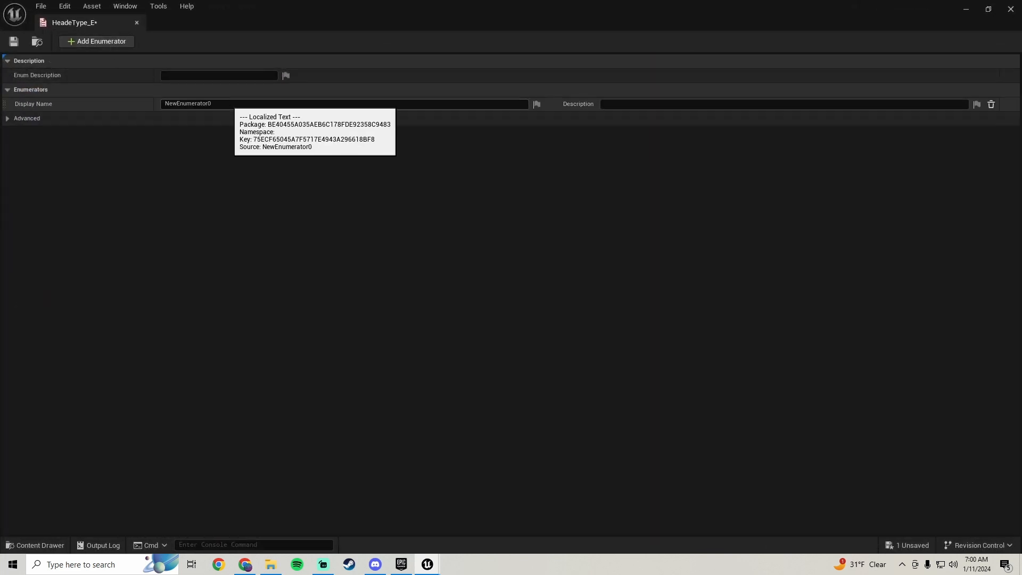
{"action": "left_click", "coordinate": [229, 104]}
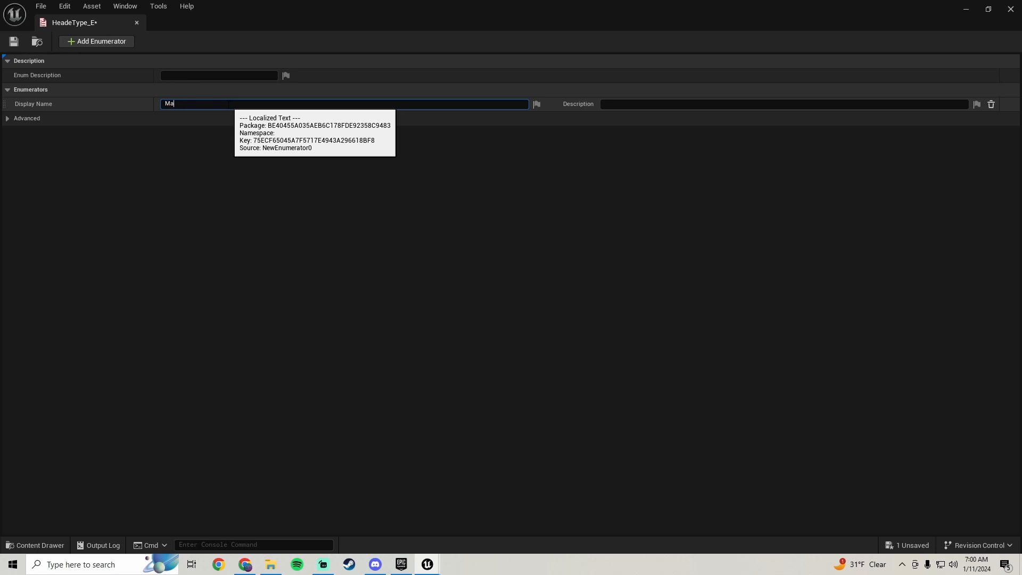
{"action": "type", "text": "MaleHead1"}
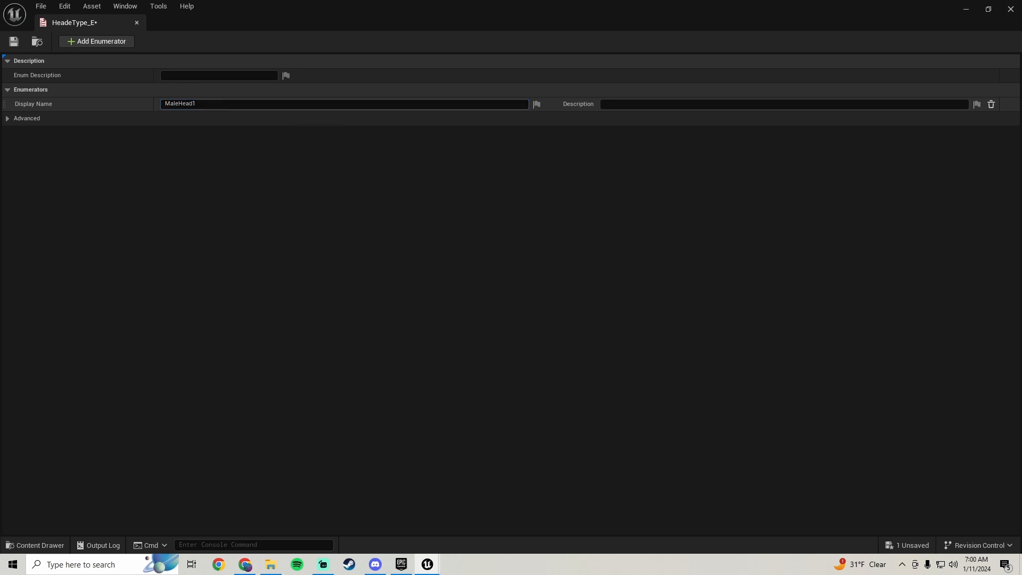
{"action": "left_click", "coordinate": [121, 41]}
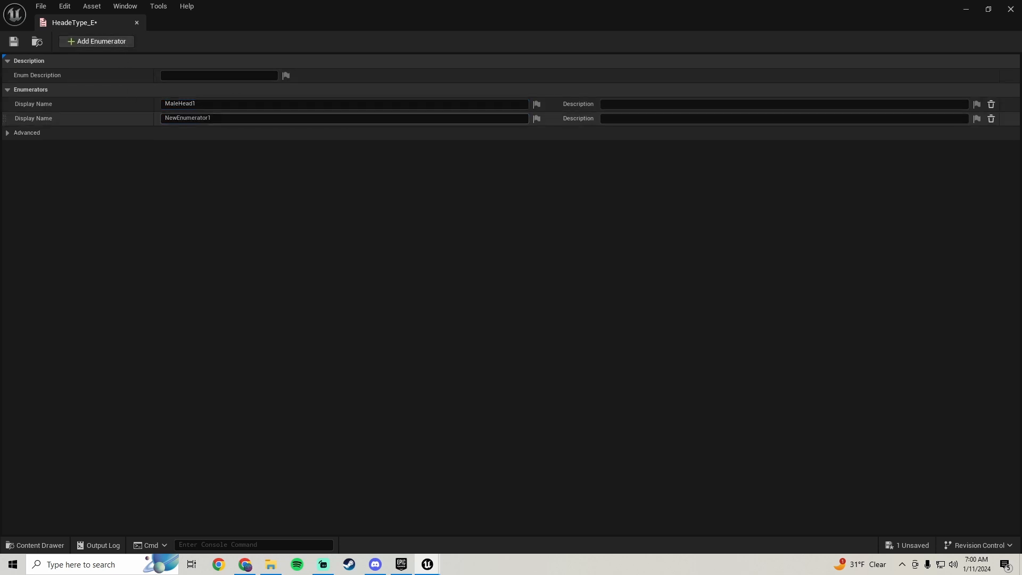
{"action": "left_click", "coordinate": [213, 118]}
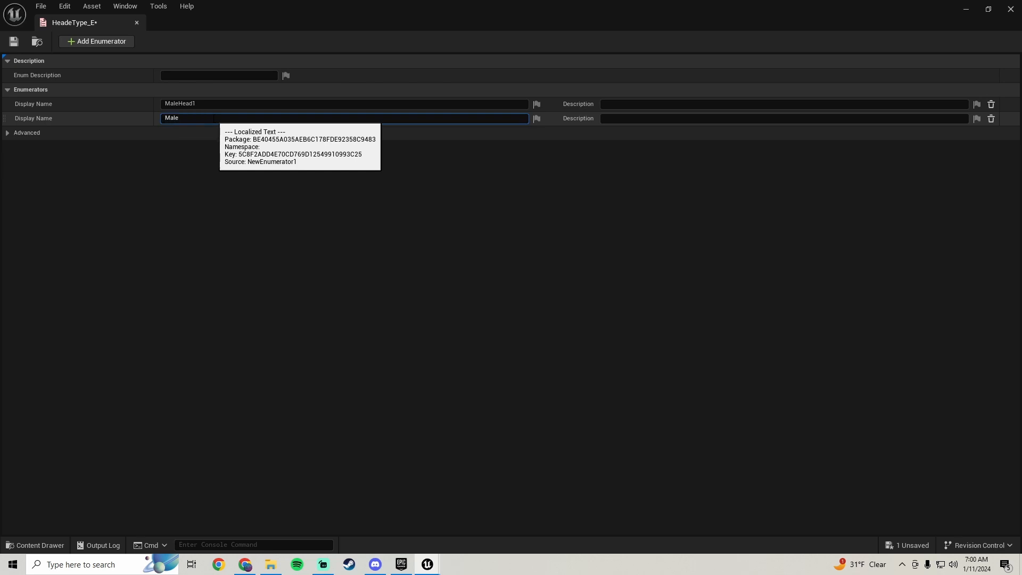
{"action": "type", "text": "MaleHead2"}
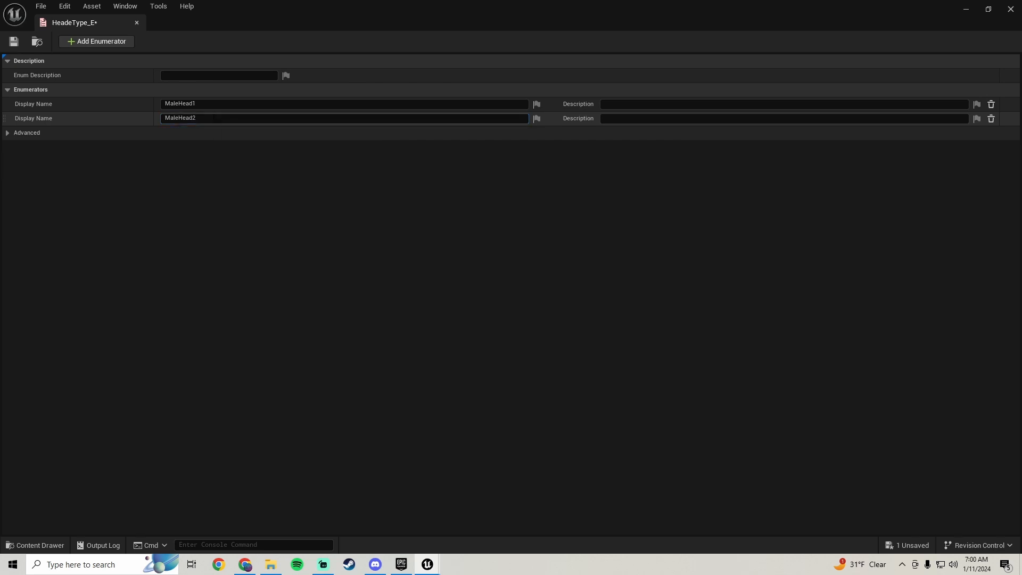
{"action": "left_click", "coordinate": [91, 40]}
{"action": "left_click", "coordinate": [195, 133]}
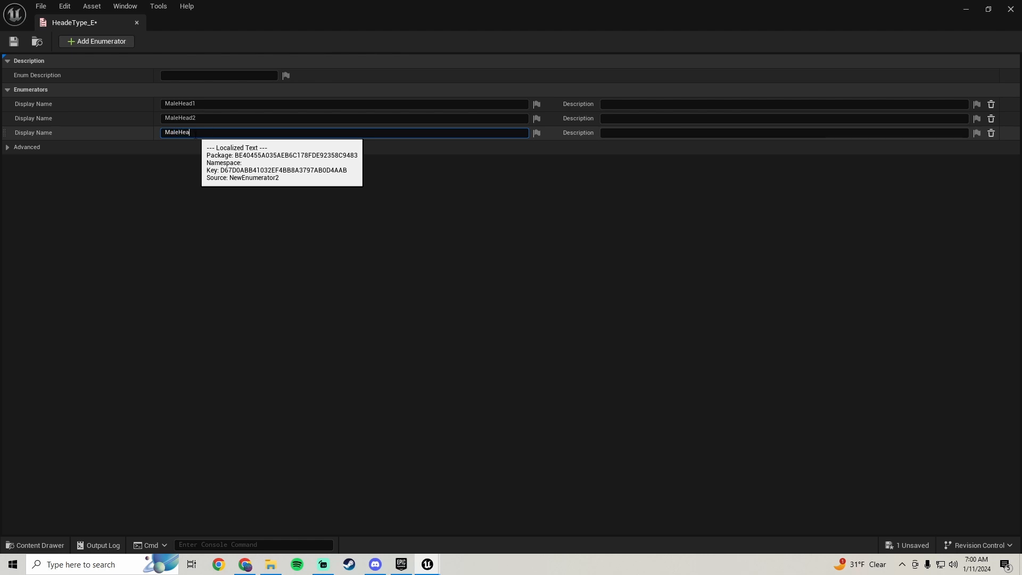
{"action": "key", "text": "Return"}
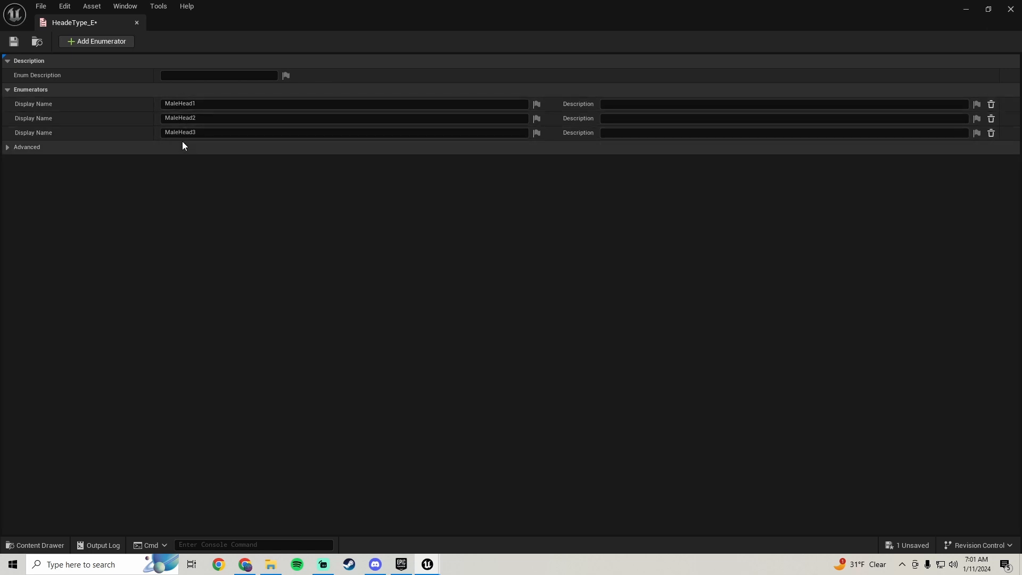
Add two more enumerators to HeadeType_E, named FemaleHead1 and FemaleHead2
{"action": "left_click", "coordinate": [111, 42]}
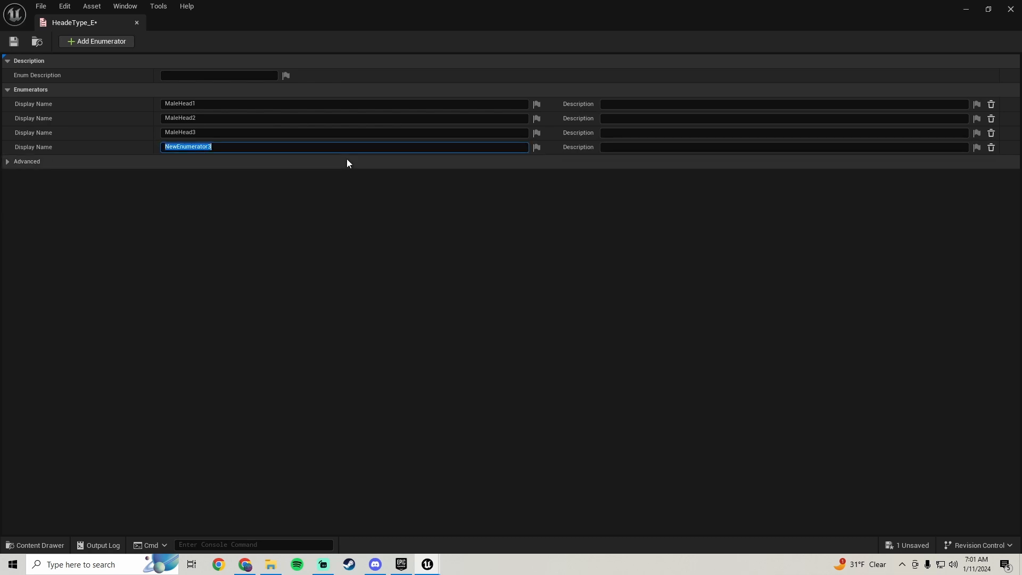
{"action": "type", "text": "FemaleHead1"}
{"action": "key", "text": "Return"}
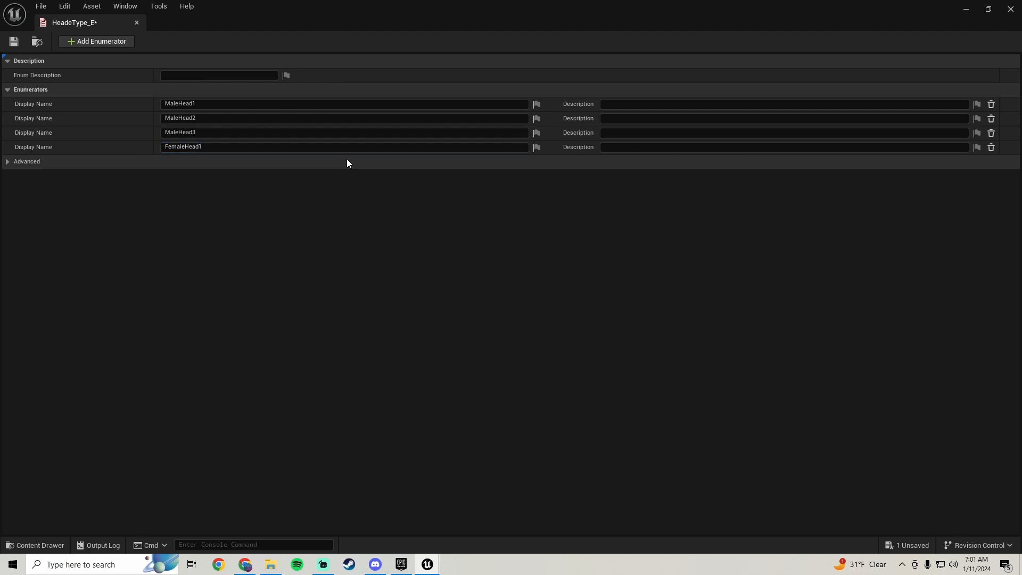
{"action": "left_click", "coordinate": [94, 38]}
{"action": "left_click", "coordinate": [195, 160]}
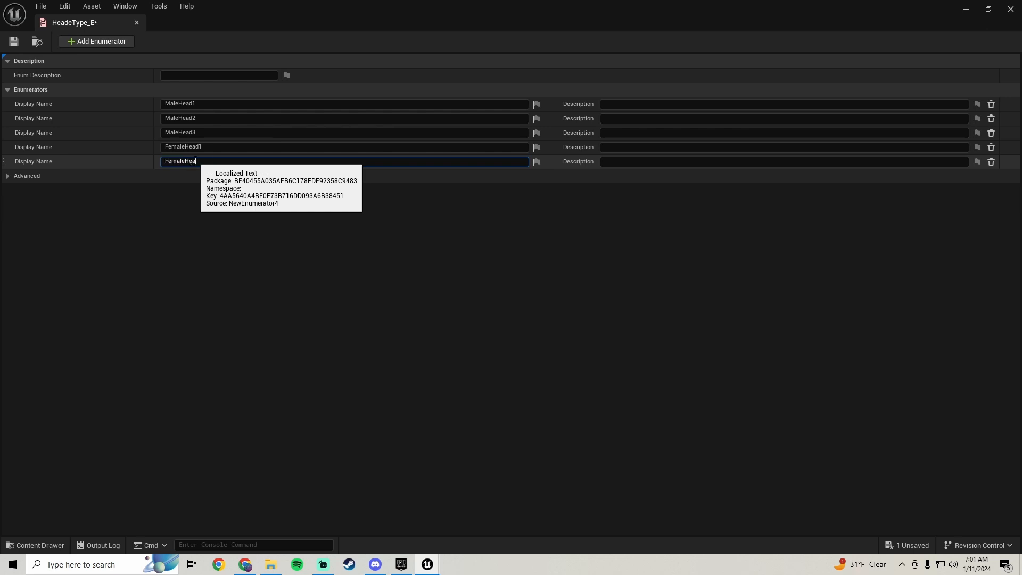
{"action": "type", "text": "FemaleHead2"}
{"action": "key", "text": "Return"}
Add a sixth enumerator named FemaleHead3, then save and close the HeadeType_E enumeration
{"action": "left_click", "coordinate": [95, 41]}
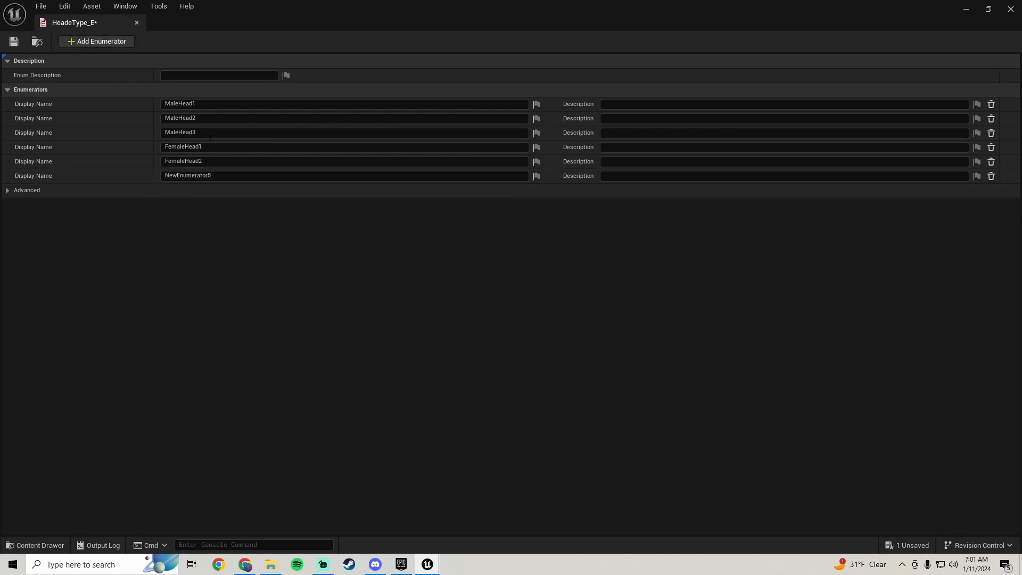
{"action": "left_click", "coordinate": [223, 178]}
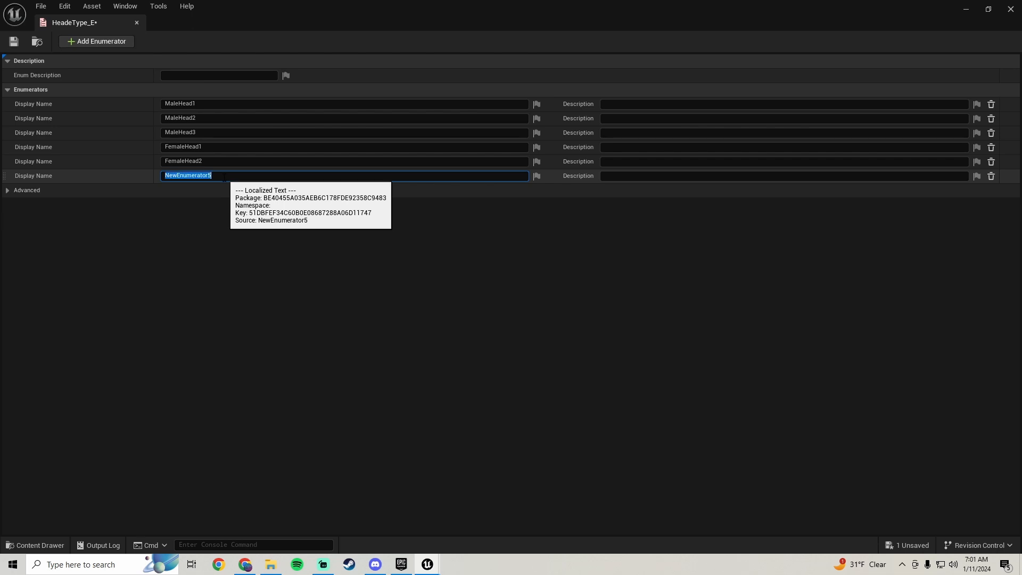
{"action": "type", "text": "FemaleHead3"}
{"action": "key", "text": "Return"}
{"action": "left_click", "coordinate": [14, 44]}
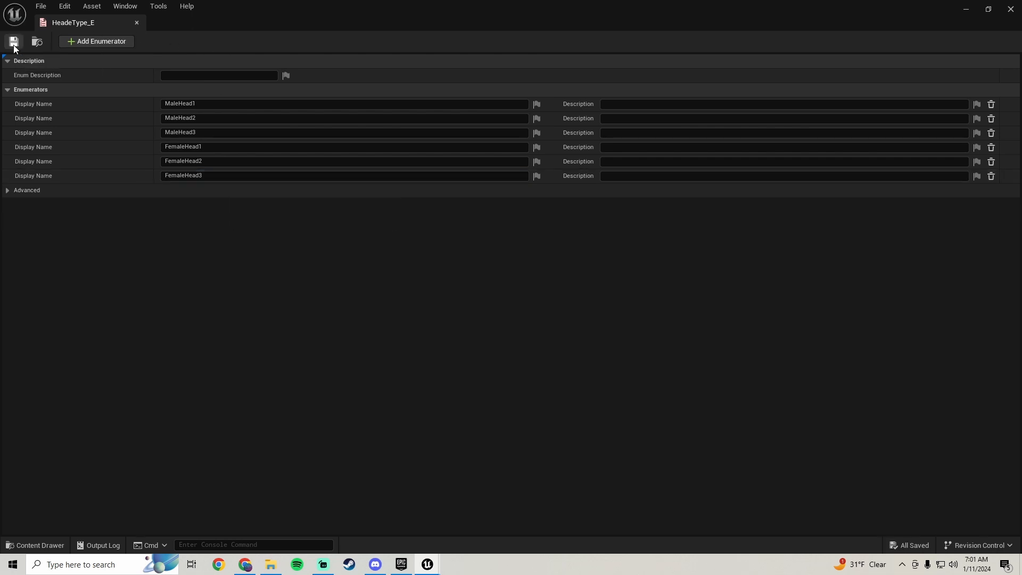
{"action": "left_click", "coordinate": [1011, 9]}
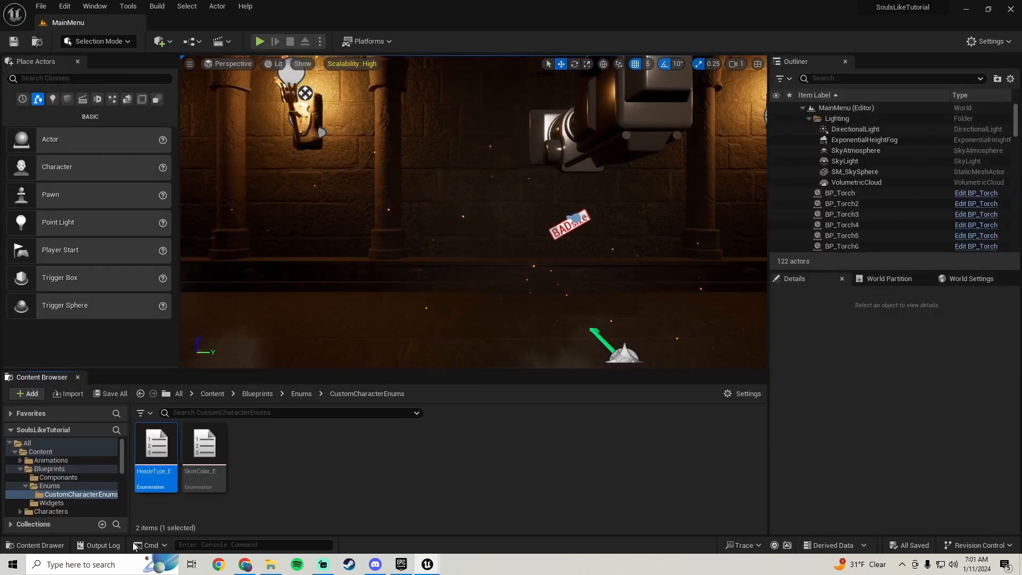
Open the MainMenu_W widget from the Blueprints Widgets folder and hide FemaleFaceTypeBorder in the designer
{"action": "left_click", "coordinate": [56, 468]}
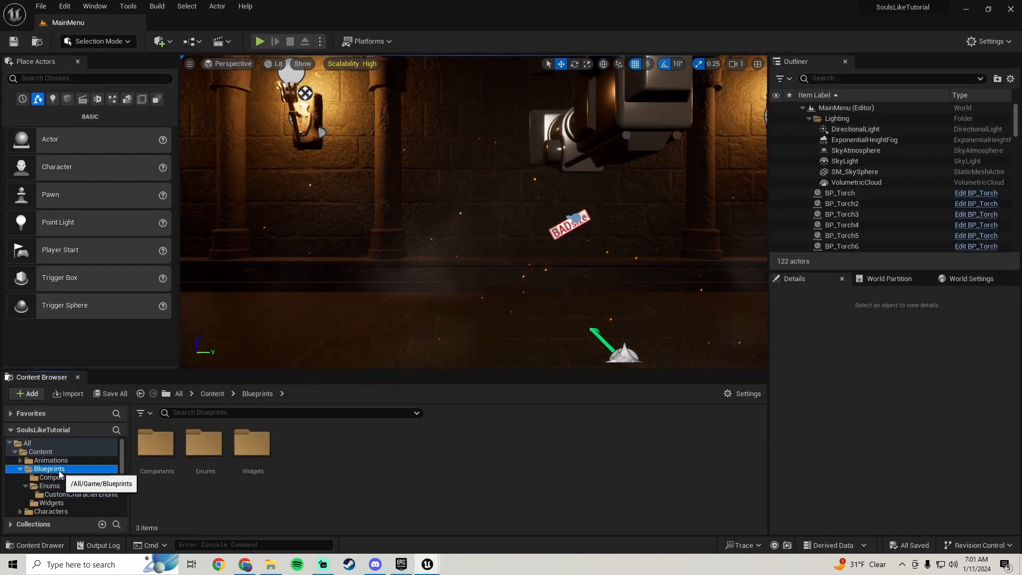
{"action": "double_click", "coordinate": [250, 456]}
{"action": "double_click", "coordinate": [151, 487]}
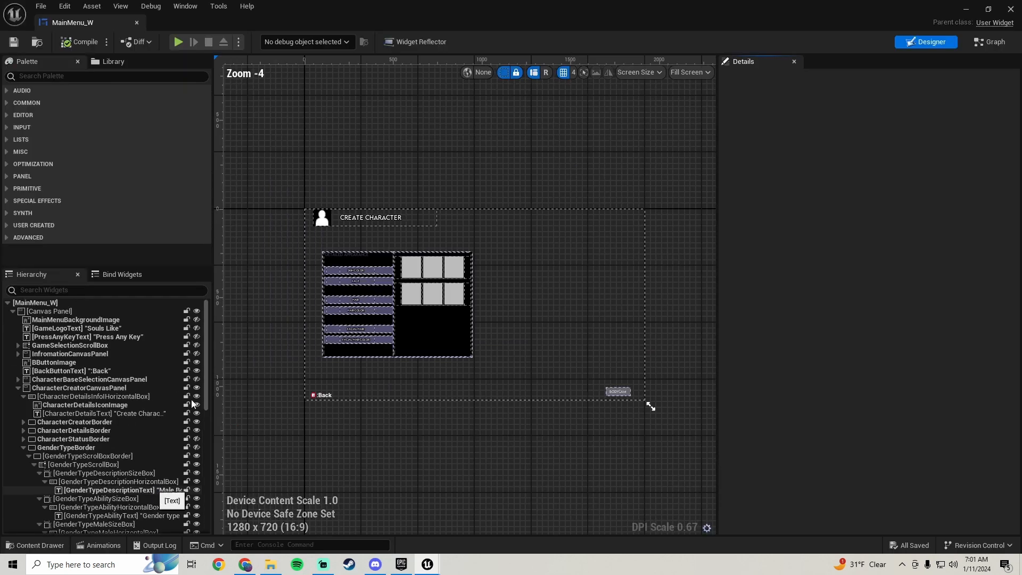
{"action": "left_click", "coordinate": [462, 247]}
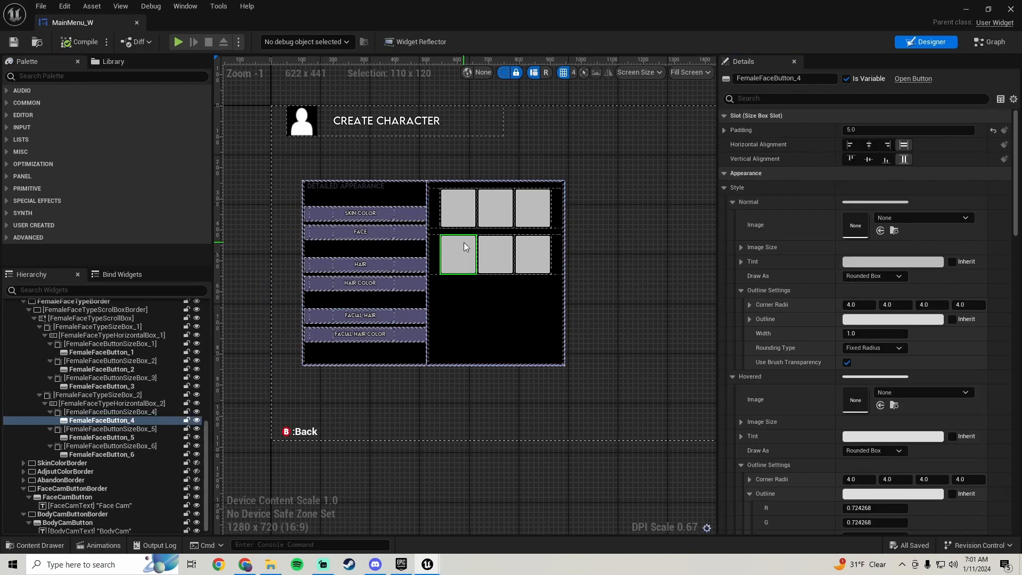
{"action": "scroll", "coordinate": [97, 406], "scroll_direction": "up", "scroll_amount": 2}
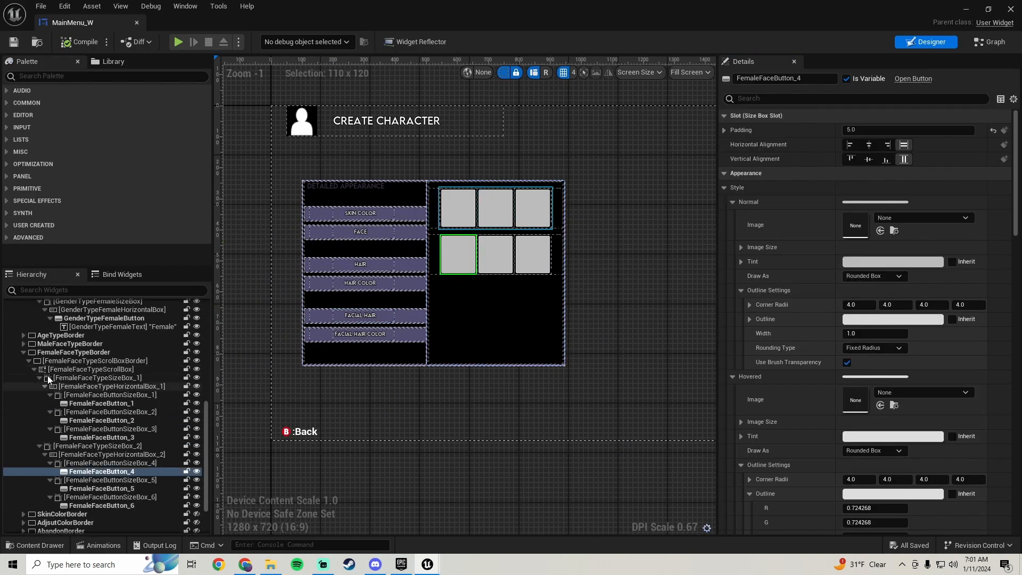
{"action": "left_click", "coordinate": [85, 349]}
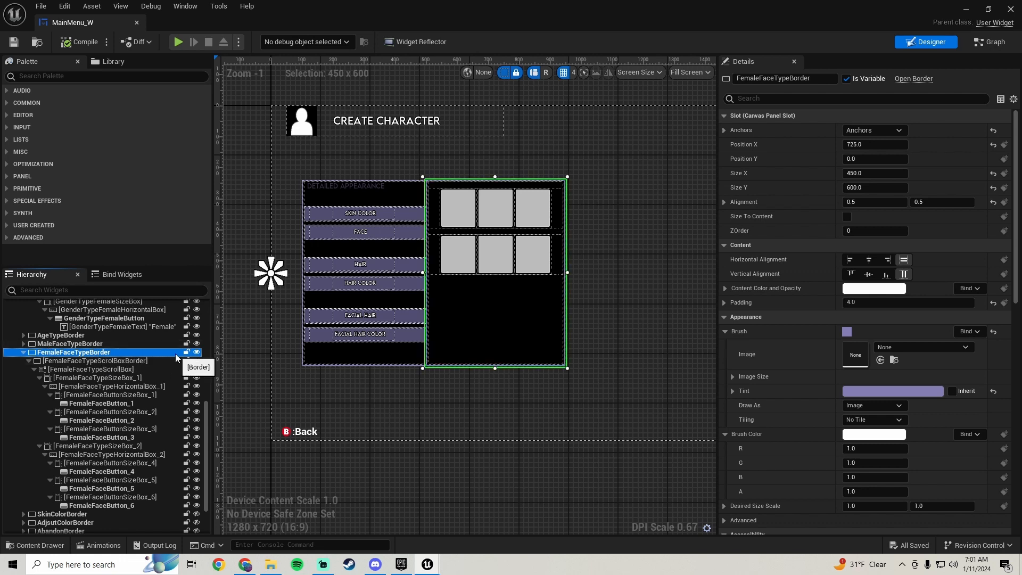
{"action": "left_click", "coordinate": [196, 352]}
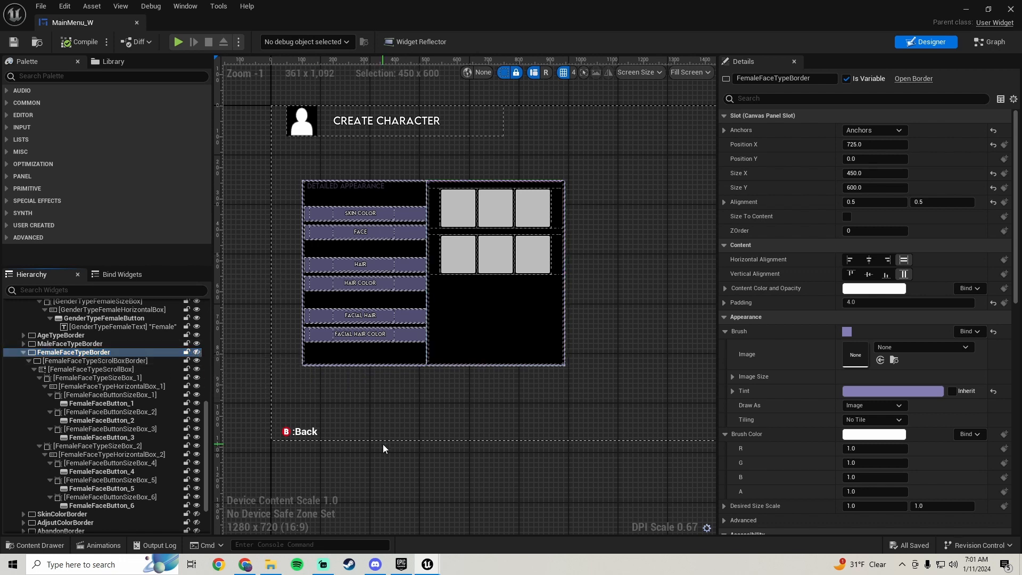
Add an On Clicked event for MaleFaeButton_1 and place it in an empty area of the Event Graph
{"action": "left_click", "coordinate": [455, 209]}
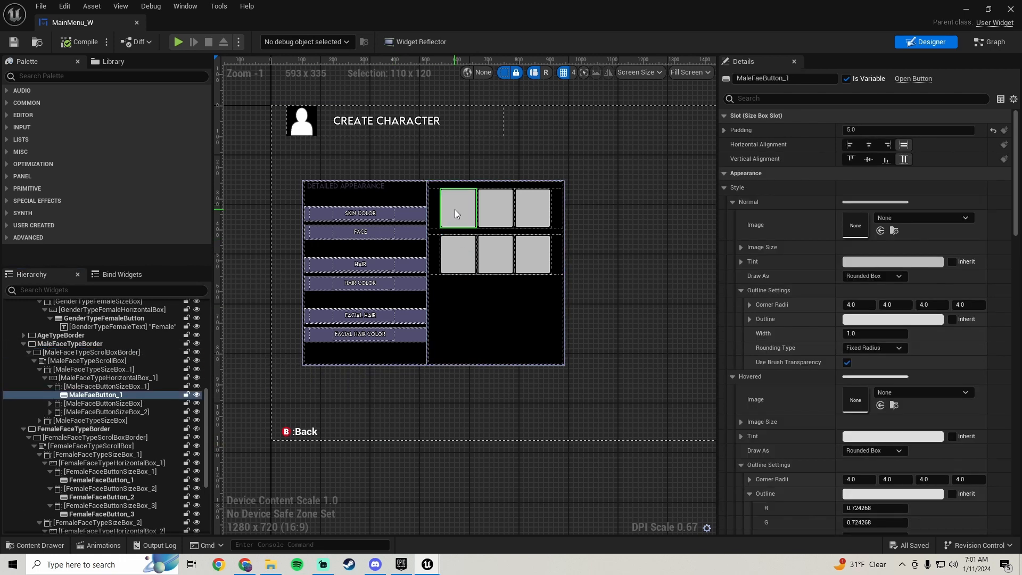
{"action": "scroll", "coordinate": [862, 320], "scroll_direction": "down", "scroll_amount": 15}
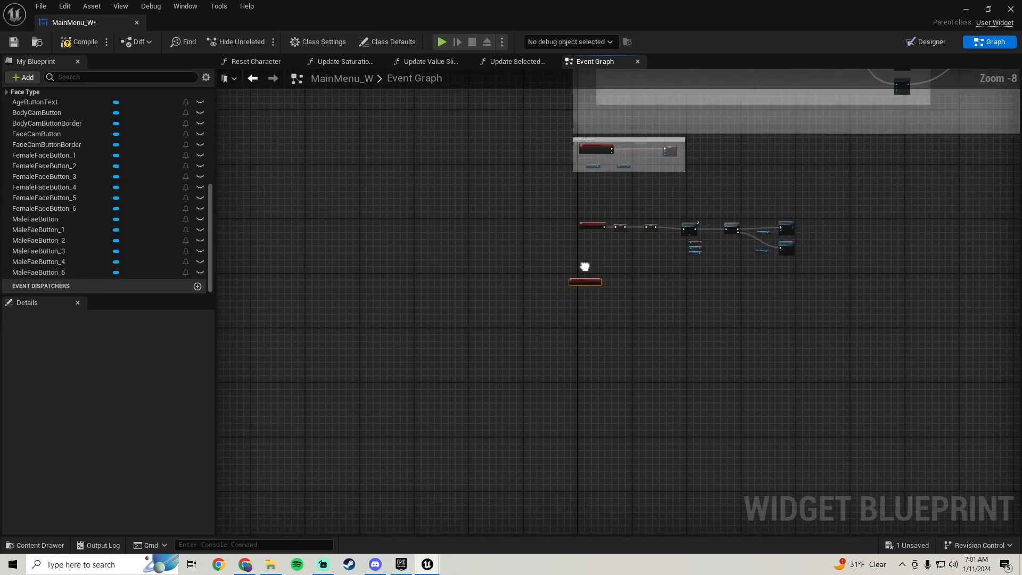
{"action": "left_click_drag", "start_coordinate": [463, 251], "coordinate": [474, 306]}
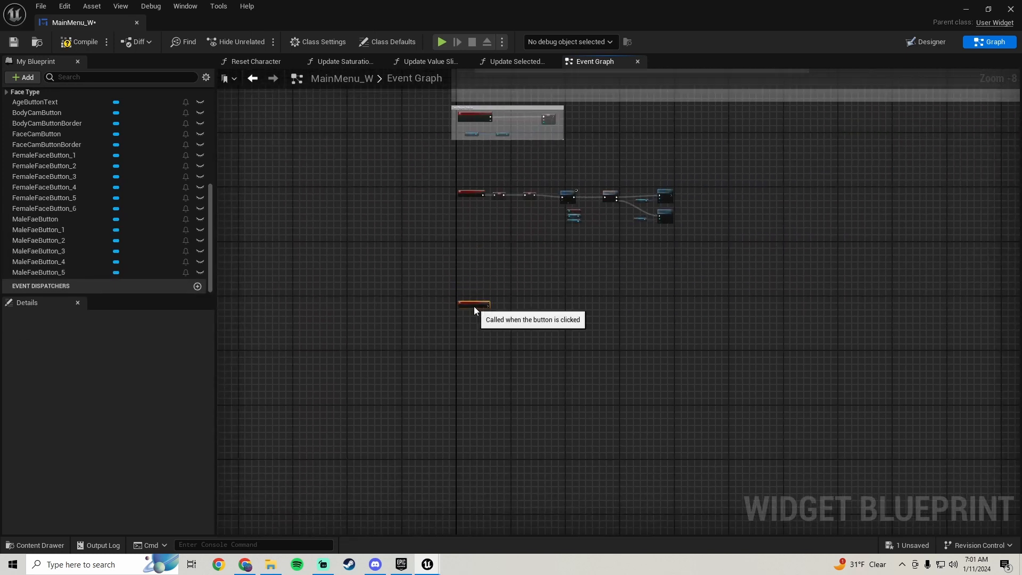
{"action": "scroll", "coordinate": [473, 306], "scroll_direction": "up", "scroll_amount": 4}
{"action": "right_click_drag", "start_coordinate": [518, 302], "coordinate": [570, 232]}
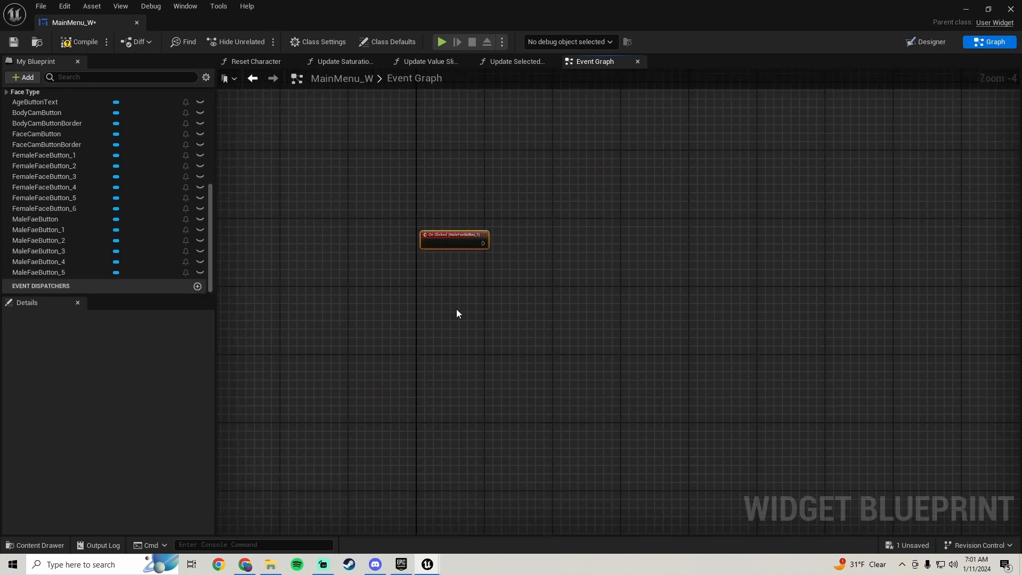
Add a Player Ref getter below the MaleFaeButton_1 click event, then compile and save MainMenu_W
{"action": "right_click", "coordinate": [456, 309]}
{"action": "type", "text": "player ref"}
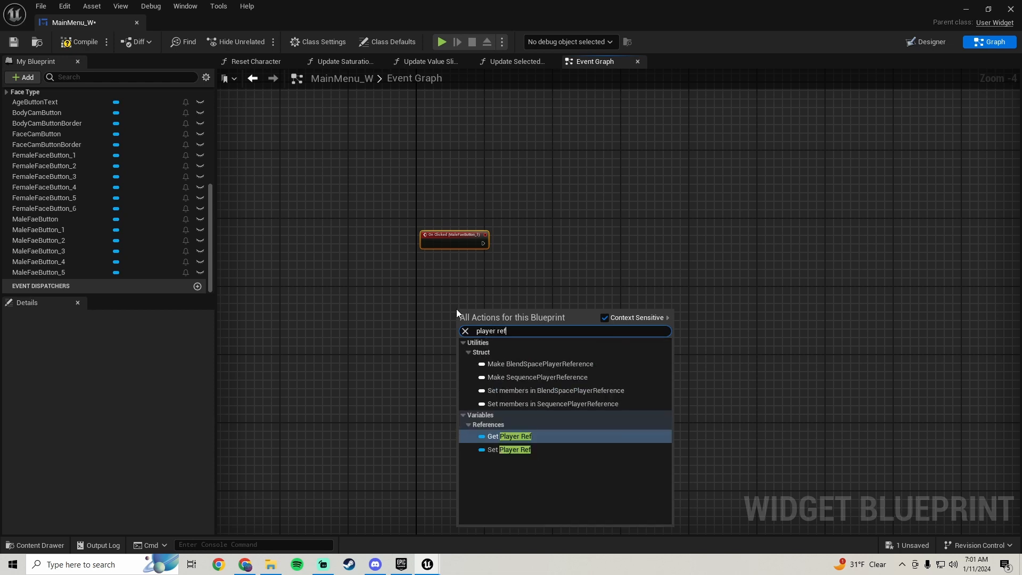
{"action": "left_click", "coordinate": [505, 436]}
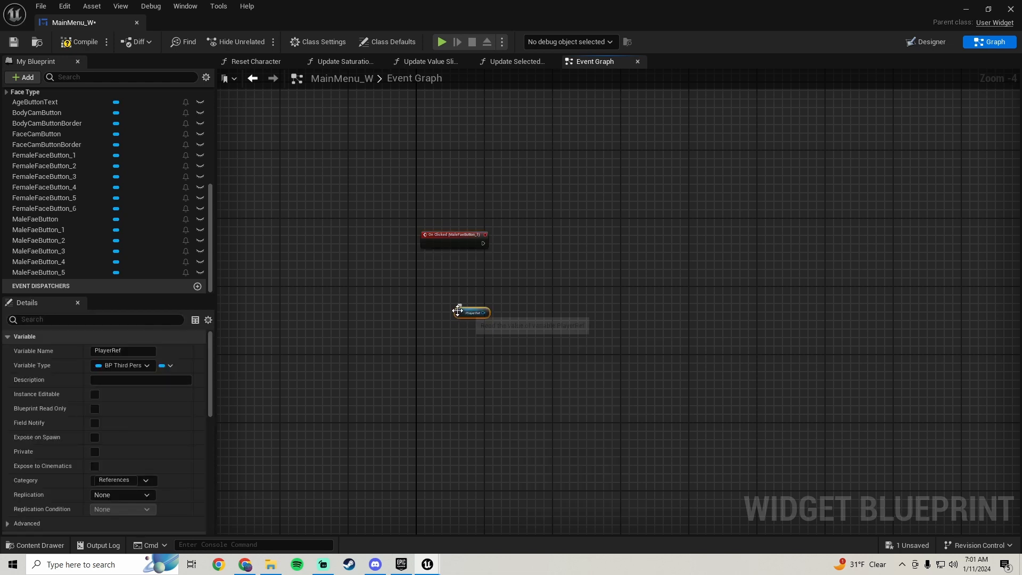
{"action": "left_click_drag", "start_coordinate": [478, 312], "coordinate": [523, 291]}
{"action": "left_click", "coordinate": [82, 40]}
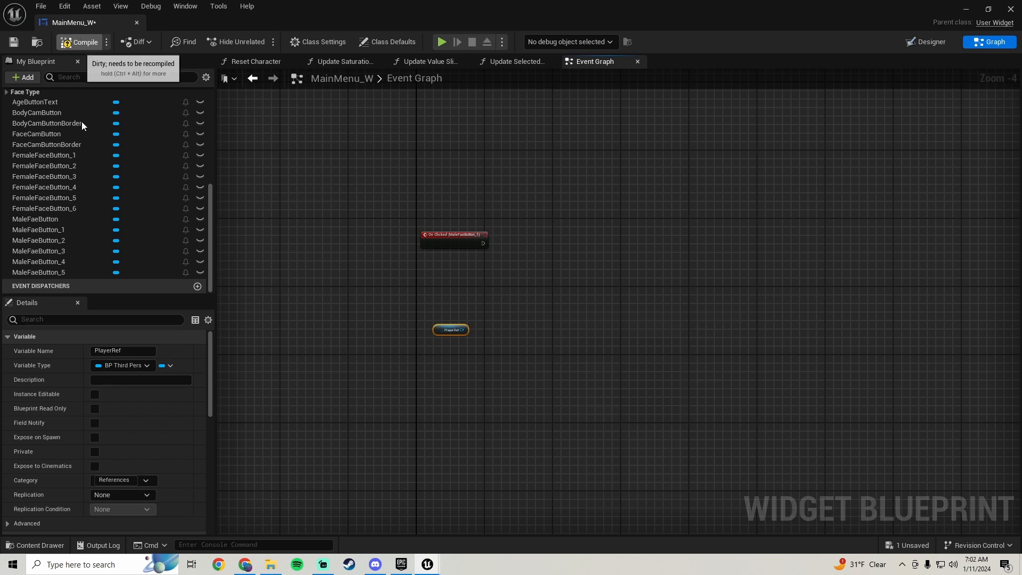
{"action": "left_click", "coordinate": [14, 42]}
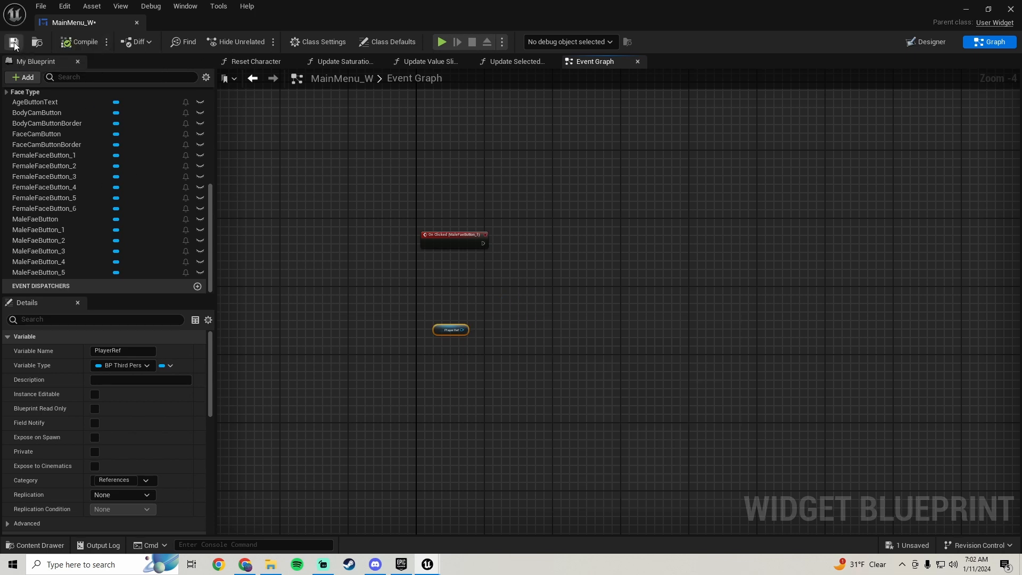
Open the CustomCharacter_CP component blueprint from the Blueprints Componants folder
{"action": "left_click", "coordinate": [965, 8]}
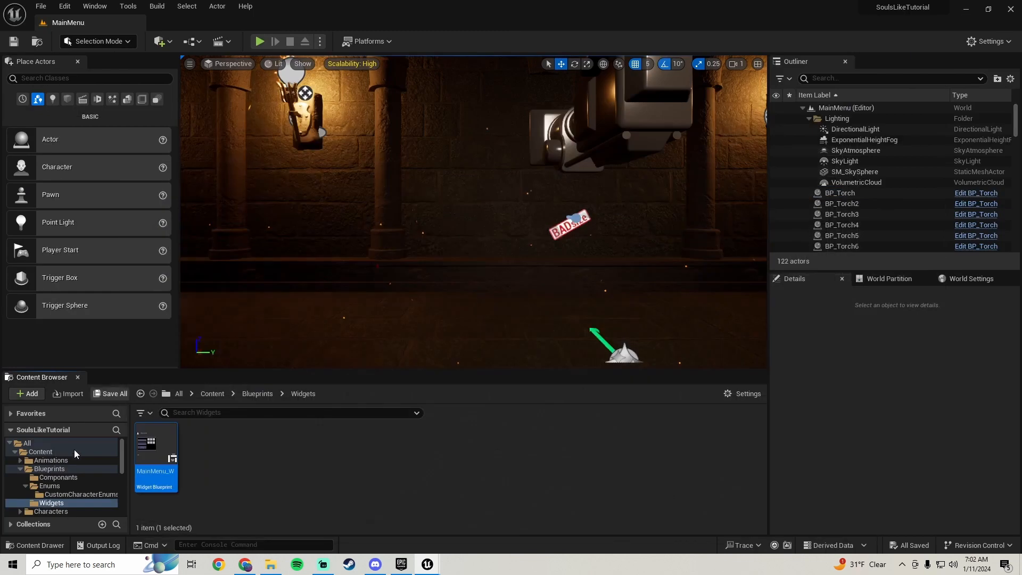
{"action": "left_click", "coordinate": [57, 476]}
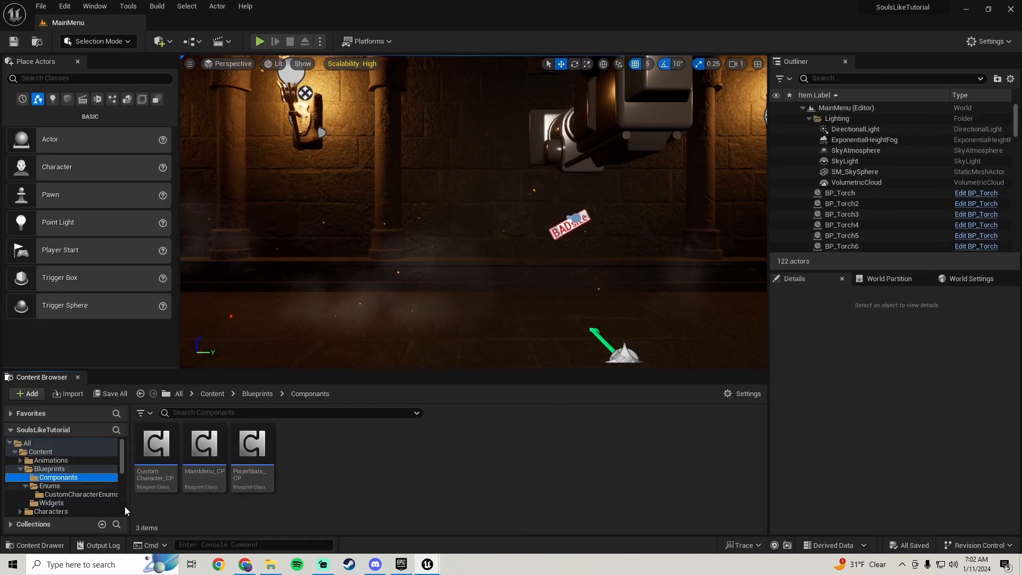
{"action": "double_click", "coordinate": [147, 479]}
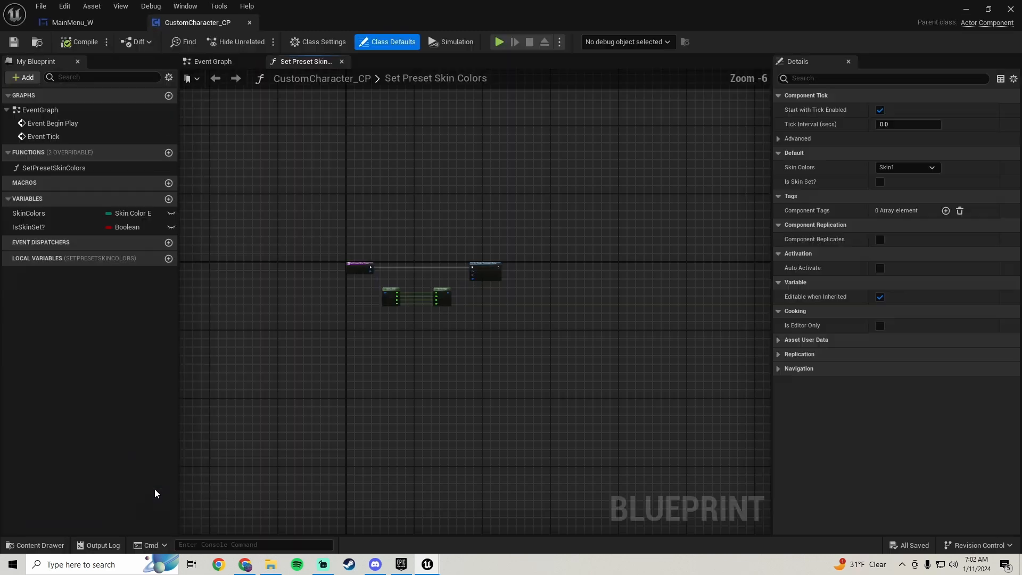
Add a variable named HeadType of type Heade Type E to CustomCharacter_CP, then compile and save the blueprint
{"action": "left_click", "coordinate": [169, 200]}
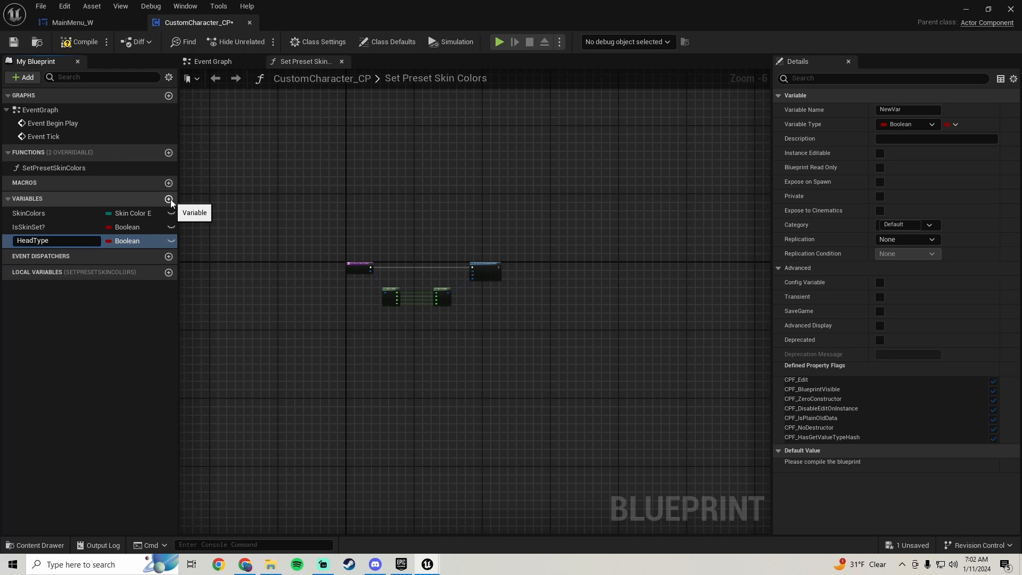
{"action": "key", "text": "Return"}
{"action": "left_click", "coordinate": [129, 241]}
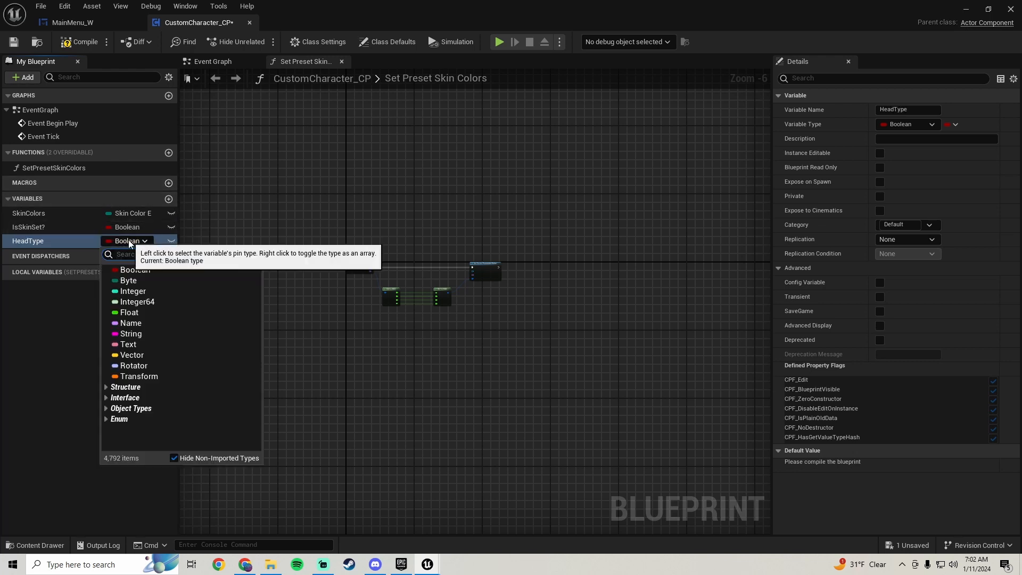
{"action": "type", "text": "head"}
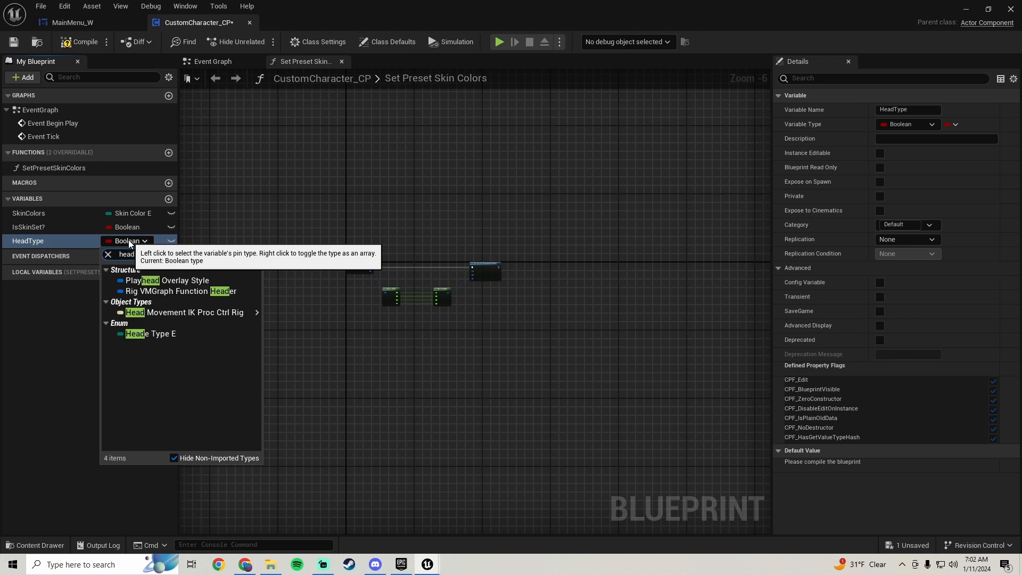
{"action": "left_click", "coordinate": [161, 334]}
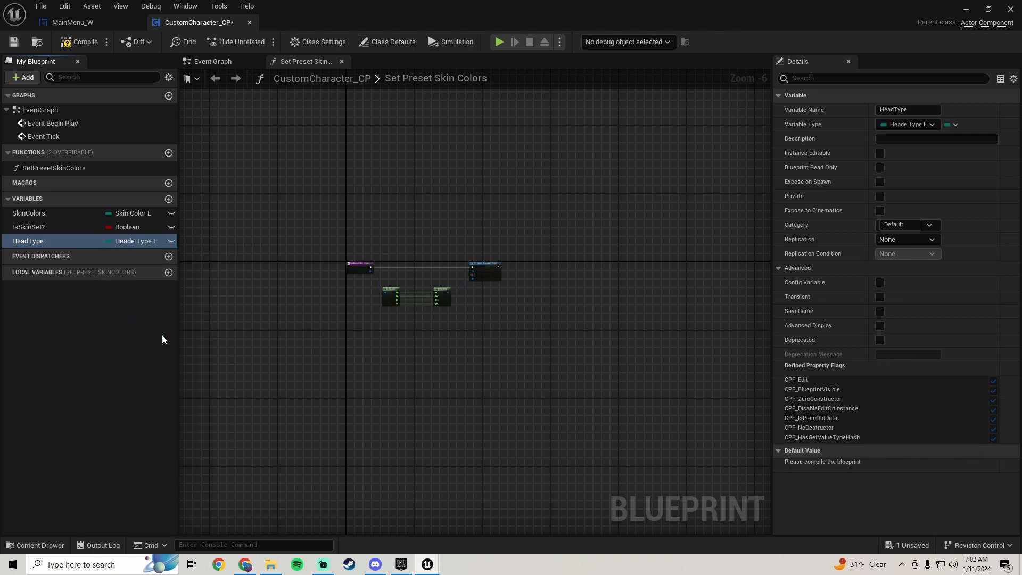
{"action": "left_click", "coordinate": [78, 45]}
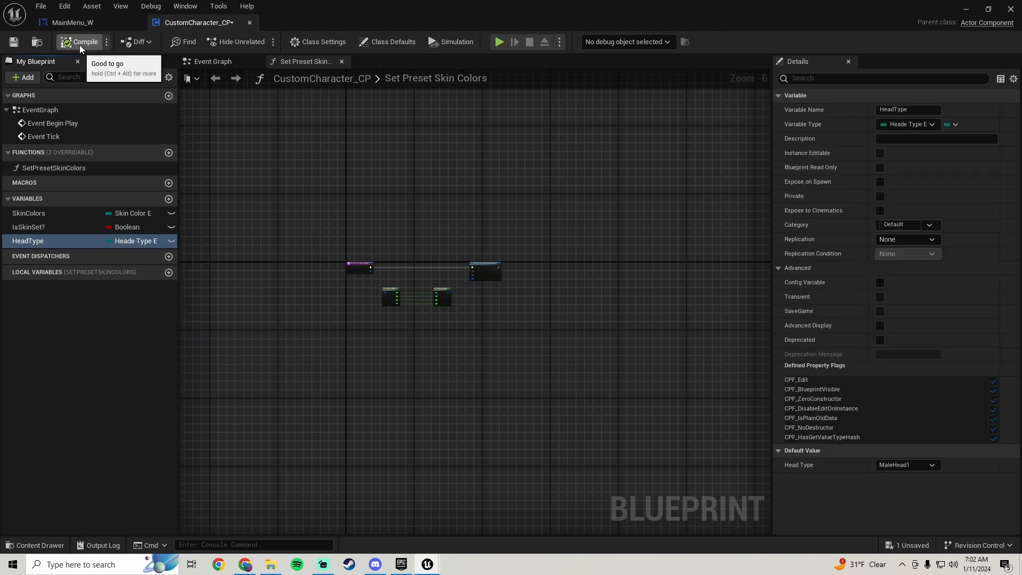
{"action": "left_click", "coordinate": [13, 42]}
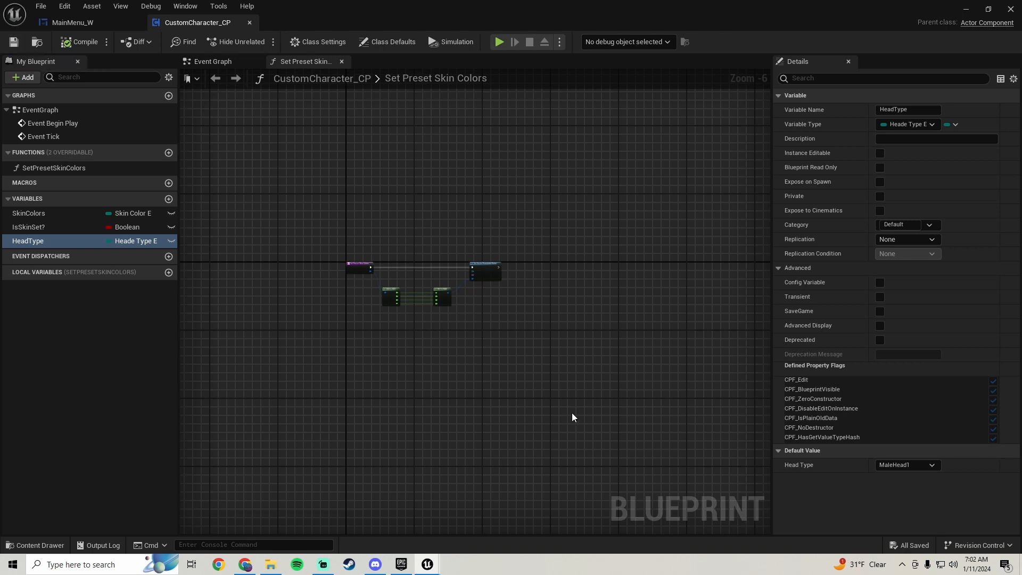
{"action": "left_click", "coordinate": [892, 464]}
{"action": "left_click", "coordinate": [893, 464]}
Return to MainMenu_W and get Custom Character CP from Player Ref, placing it just above the Player Ref node
{"action": "left_click_drag", "start_coordinate": [88, 22], "coordinate": [222, 45]}
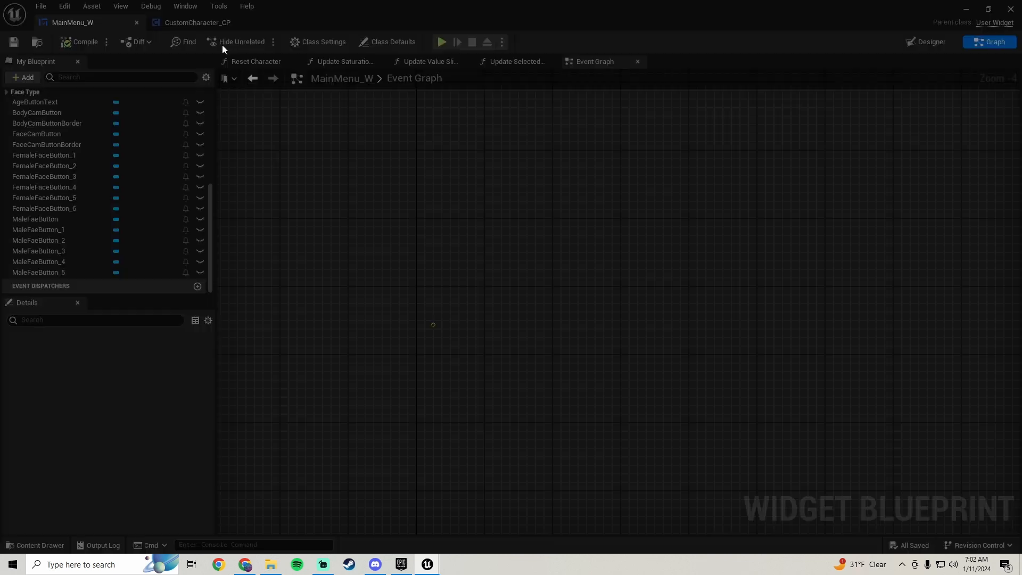
{"action": "right_click_drag", "start_coordinate": [413, 354], "coordinate": [439, 288]}
{"action": "left_click_drag", "start_coordinate": [461, 257], "coordinate": [476, 238]}
{"action": "type", "text": "custom chara"}
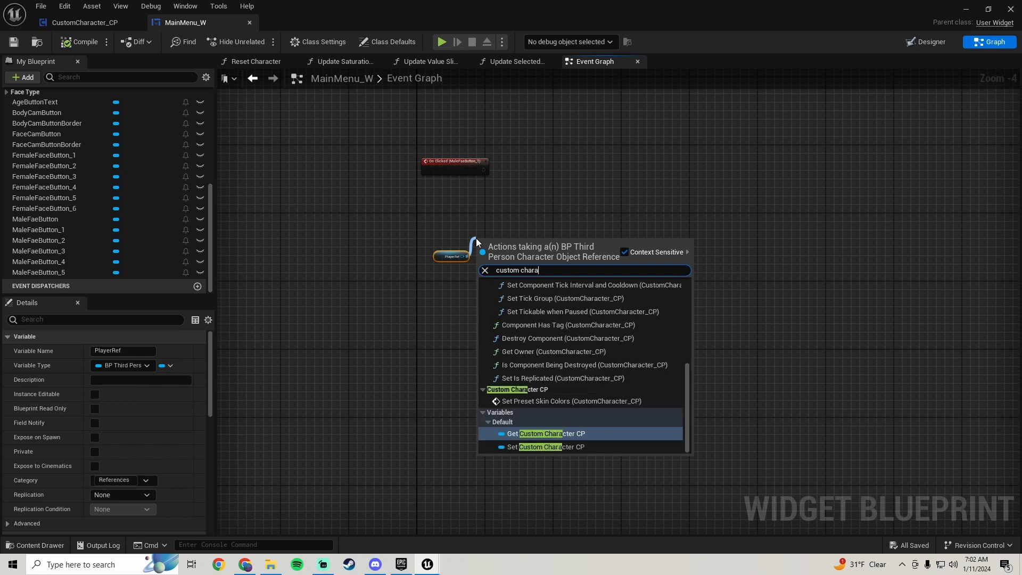
{"action": "left_click", "coordinate": [568, 446]}
{"action": "scroll", "coordinate": [521, 225], "scroll_direction": "up", "scroll_amount": 2}
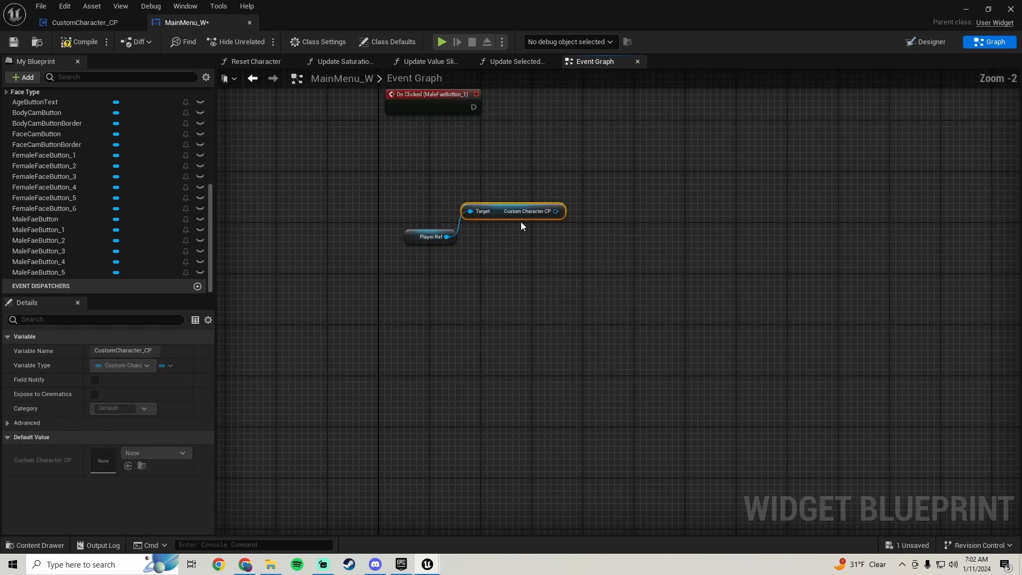
{"action": "left_click_drag", "start_coordinate": [489, 212], "coordinate": [432, 217]}
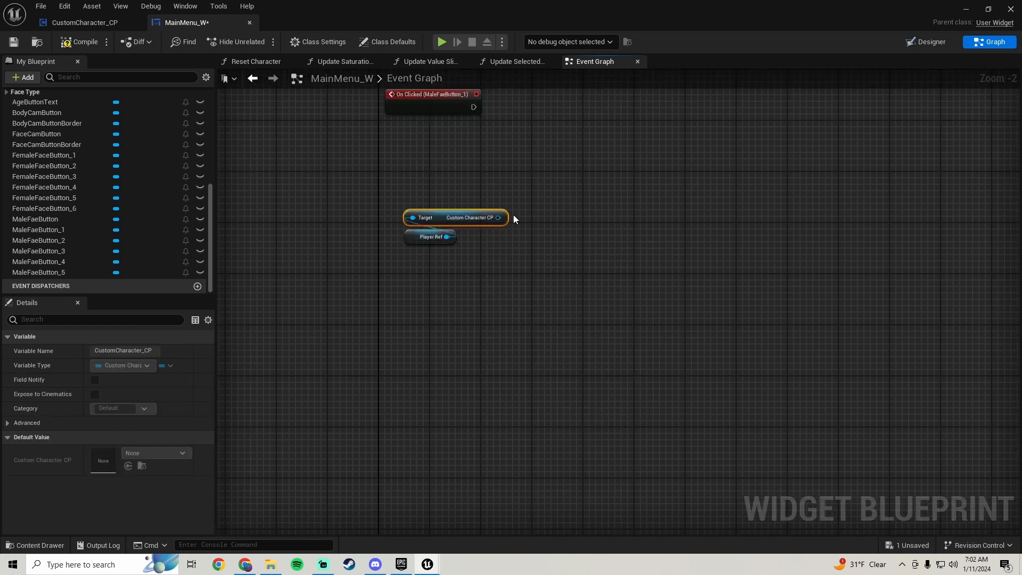
Add a Set Head Type node from Custom Character CP and connect it to the MaleFaeButton_1 click event
{"action": "left_click_drag", "start_coordinate": [499, 217], "coordinate": [611, 149]}
{"action": "type", "text": "head s"}
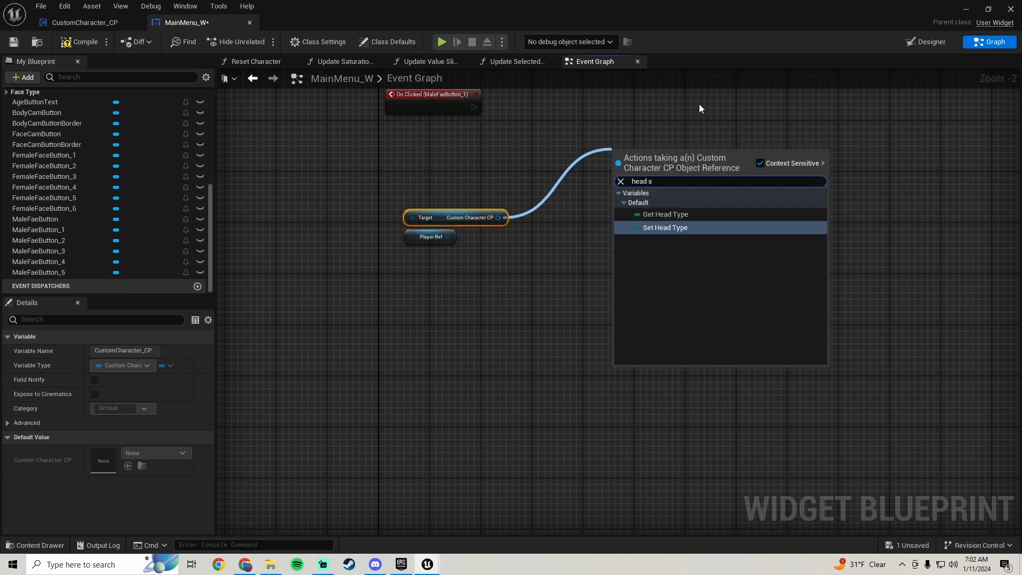
{"action": "left_click", "coordinate": [665, 227]}
{"action": "right_click_drag", "start_coordinate": [614, 149], "coordinate": [579, 222]}
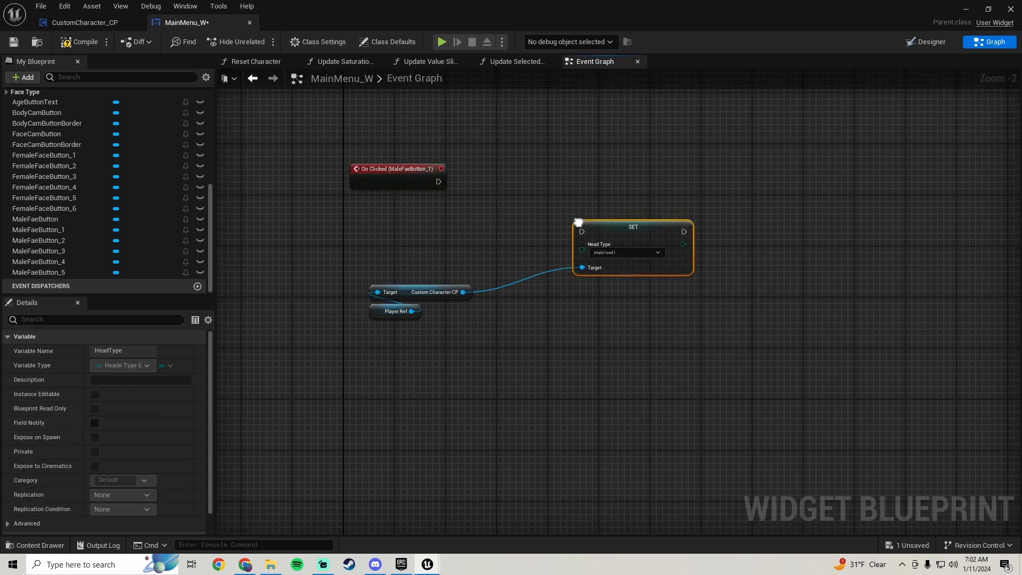
{"action": "left_click_drag", "start_coordinate": [582, 231], "coordinate": [589, 181]}
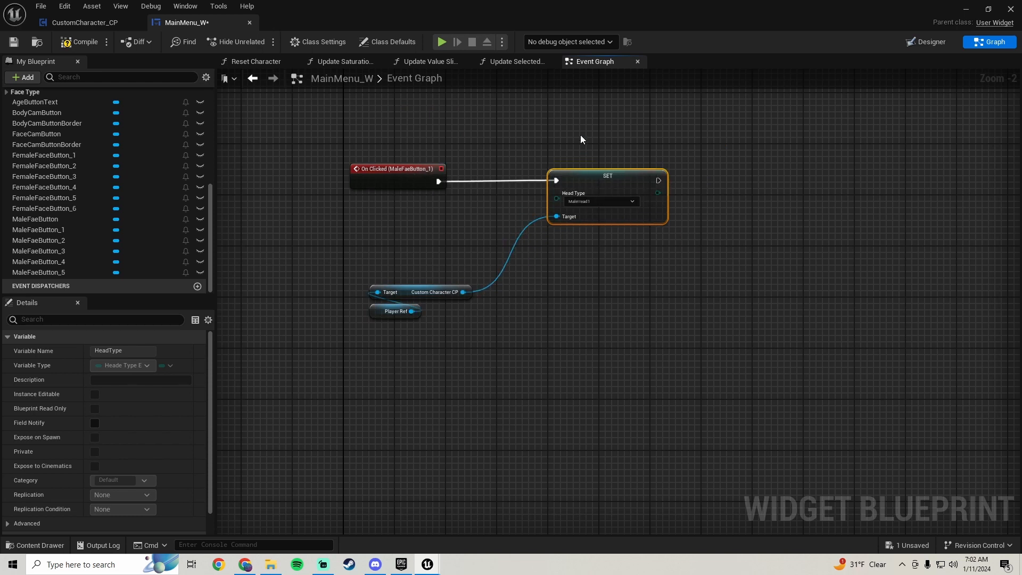
Straighten the link between the click event and the Set Head Type node, and tuck the reference getters beneath the event
{"action": "left_click_drag", "start_coordinate": [580, 135], "coordinate": [329, 200]}
{"action": "key", "text": "q"}
{"action": "right_click_drag", "start_coordinate": [558, 231], "coordinate": [512, 267]}
{"action": "left_click_drag", "start_coordinate": [368, 399], "coordinate": [351, 264]}
{"action": "left_click", "coordinate": [559, 224]}
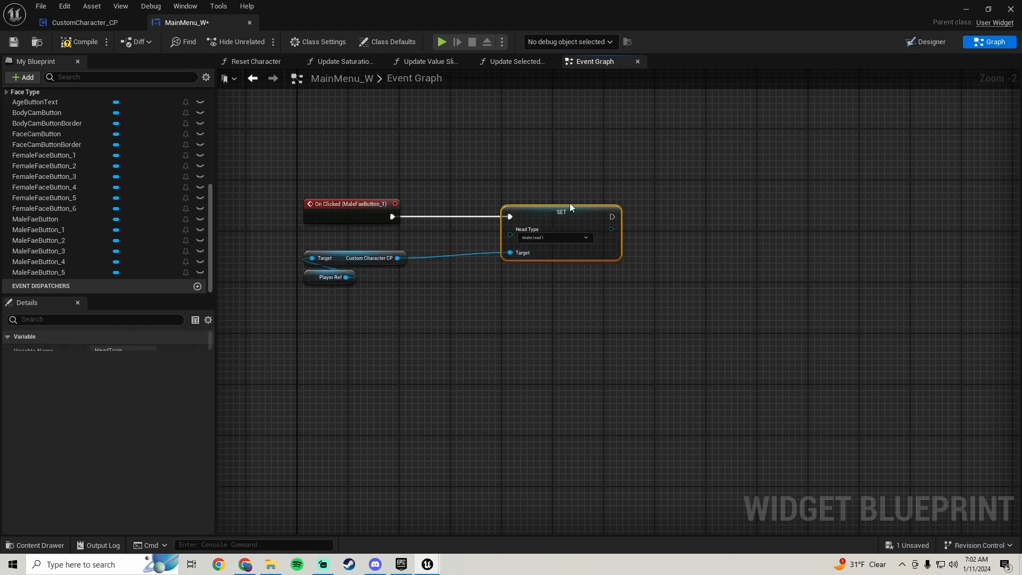
Copy the existing Play Sound 2D node, paste it after Set Head Type and connect it to that node's output
{"action": "scroll", "coordinate": [524, 312], "scroll_direction": "down", "scroll_amount": 5}
{"action": "scroll", "coordinate": [472, 343], "scroll_direction": "up", "scroll_amount": 4}
{"action": "right_click_drag", "start_coordinate": [473, 343], "coordinate": [488, 307]}
{"action": "left_click", "coordinate": [432, 183]}
{"action": "right_click_drag", "start_coordinate": [440, 430], "coordinate": [544, 157]}
{"action": "right_click_drag", "start_coordinate": [525, 261], "coordinate": [572, 171]}
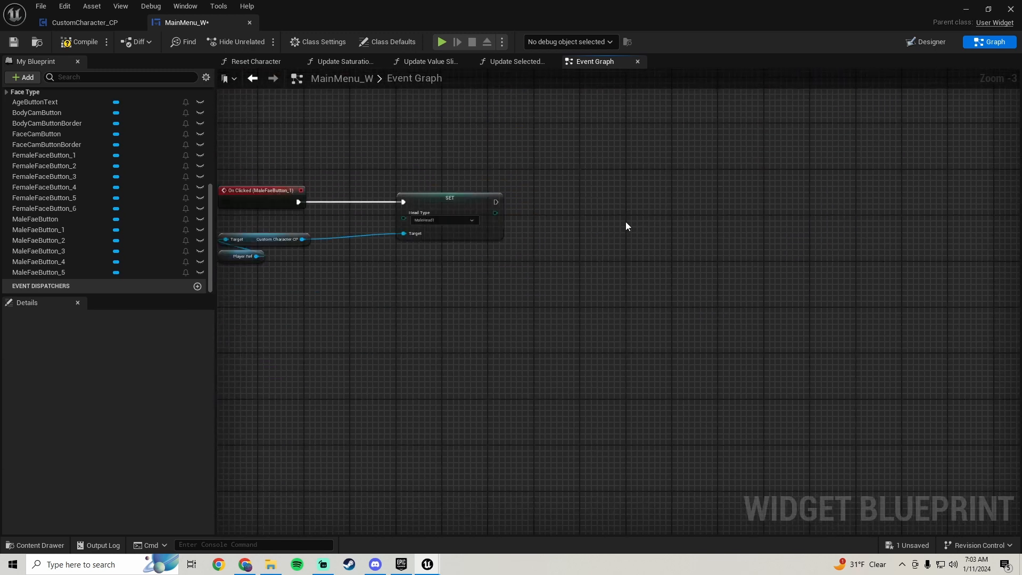
{"action": "key", "text": "ctrl+v"}
{"action": "left_click_drag", "start_coordinate": [632, 218], "coordinate": [495, 202]}
{"action": "left_click_drag", "start_coordinate": [660, 210], "coordinate": [631, 192]}
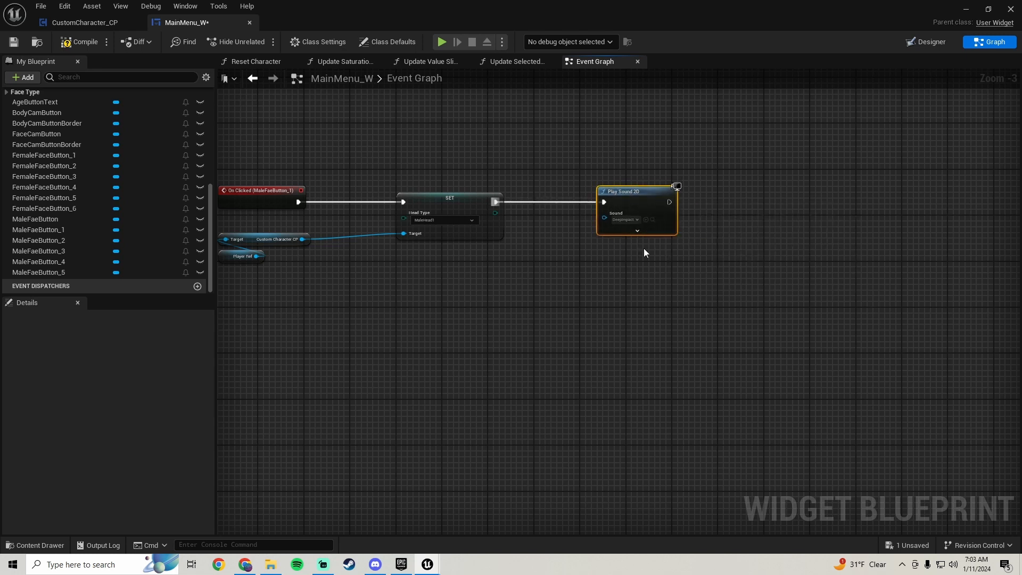
Add a Player Ref getter below the Play Sound 2D node and get the Face component from it
{"action": "right_click_drag", "start_coordinate": [703, 299], "coordinate": [508, 265]}
{"action": "right_click", "coordinate": [509, 261]}
{"action": "type", "text": "player ref"}
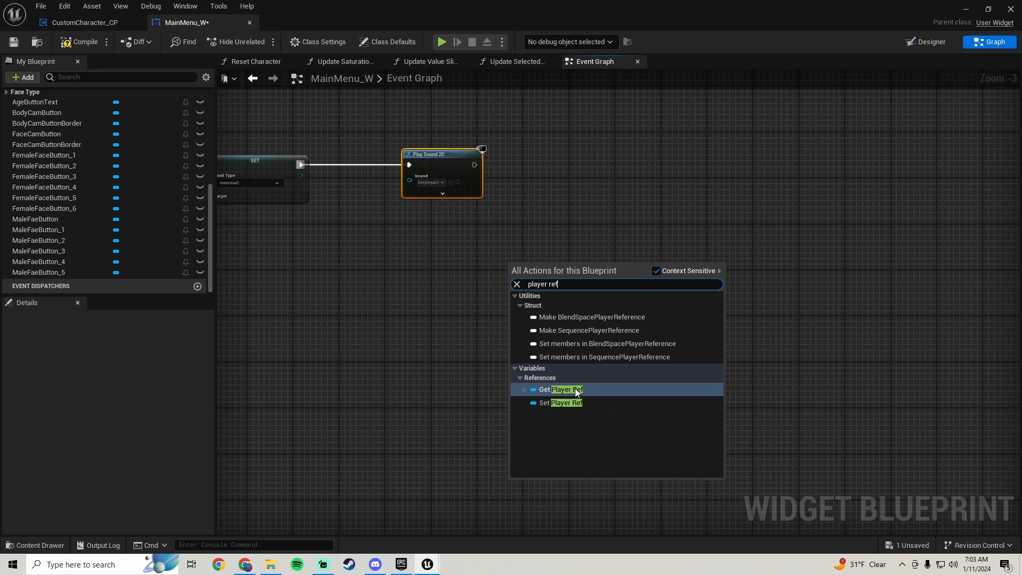
{"action": "left_click", "coordinate": [574, 389]}
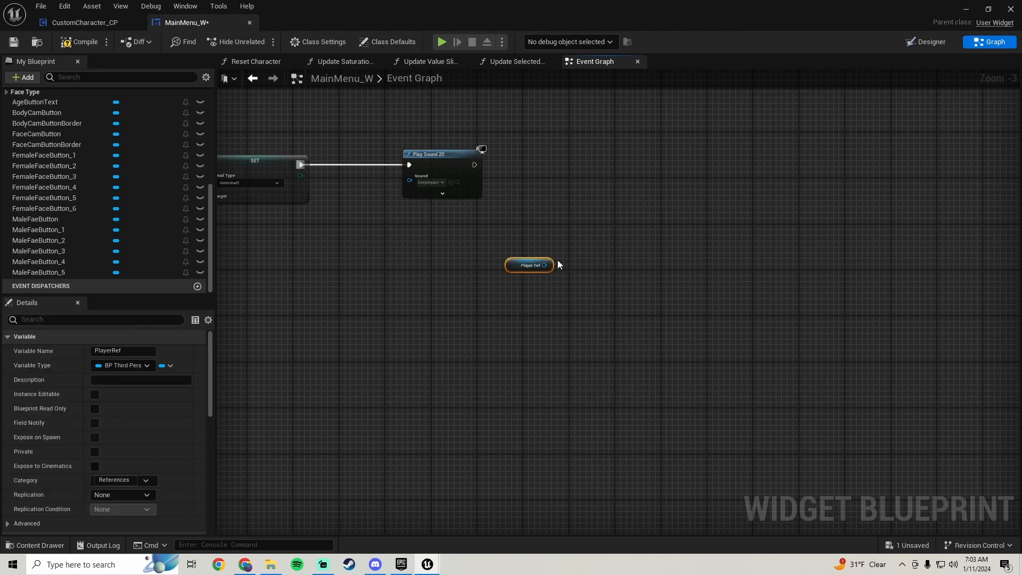
{"action": "left_click_drag", "start_coordinate": [542, 273], "coordinate": [560, 274]}
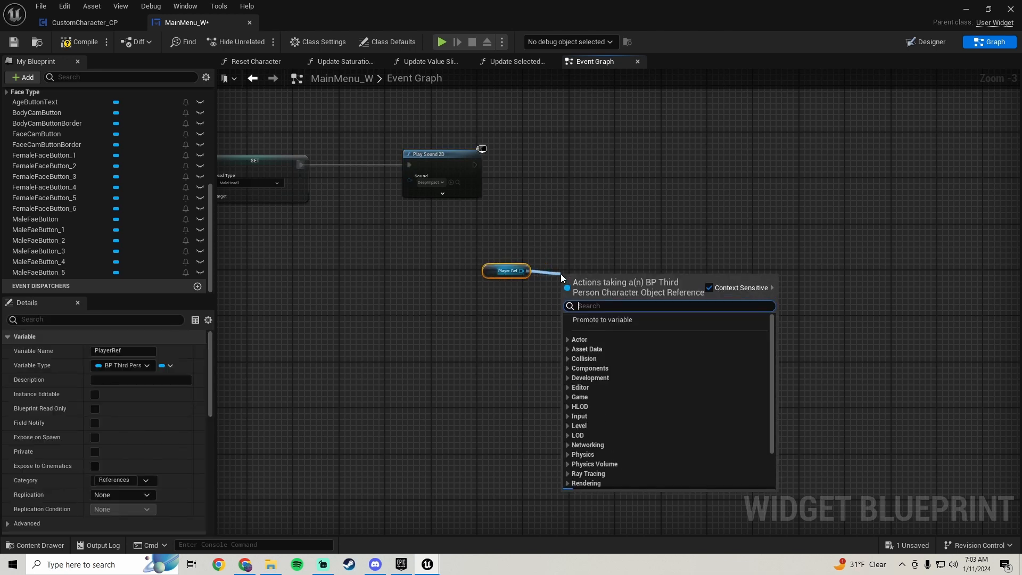
{"action": "type", "text": "face"}
{"action": "left_click_drag", "start_coordinate": [772, 348], "coordinate": [771, 504]}
{"action": "left_click", "coordinate": [608, 428]}
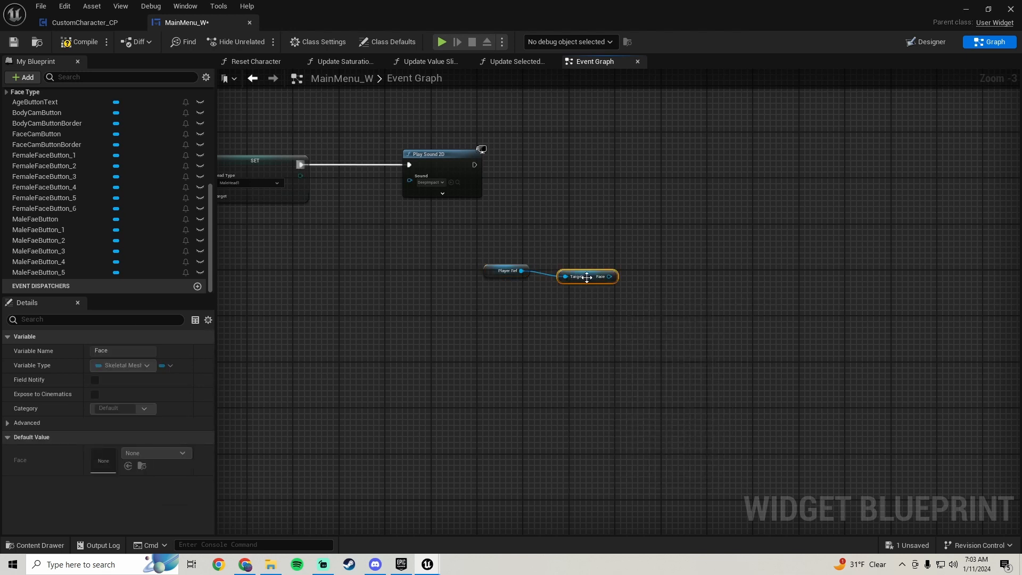
Stack the Face getter above Player Ref, add Set Skeletal Mesh Asset from Face, and connect it to the Play Sound 2D output
{"action": "left_click_drag", "start_coordinate": [586, 271], "coordinate": [579, 170]}
{"action": "type", "text": "set skele"}
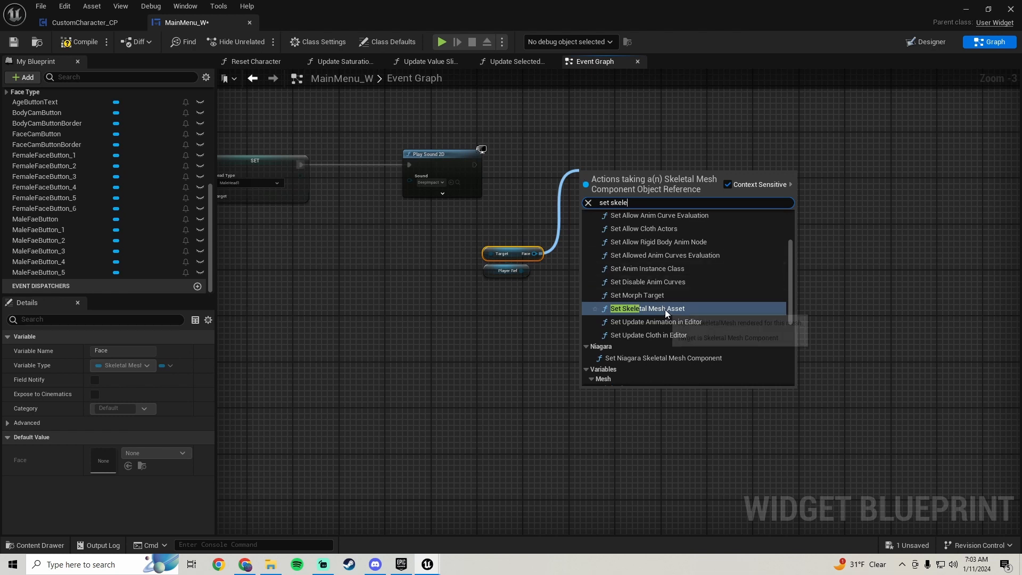
{"action": "left_click", "coordinate": [665, 308]}
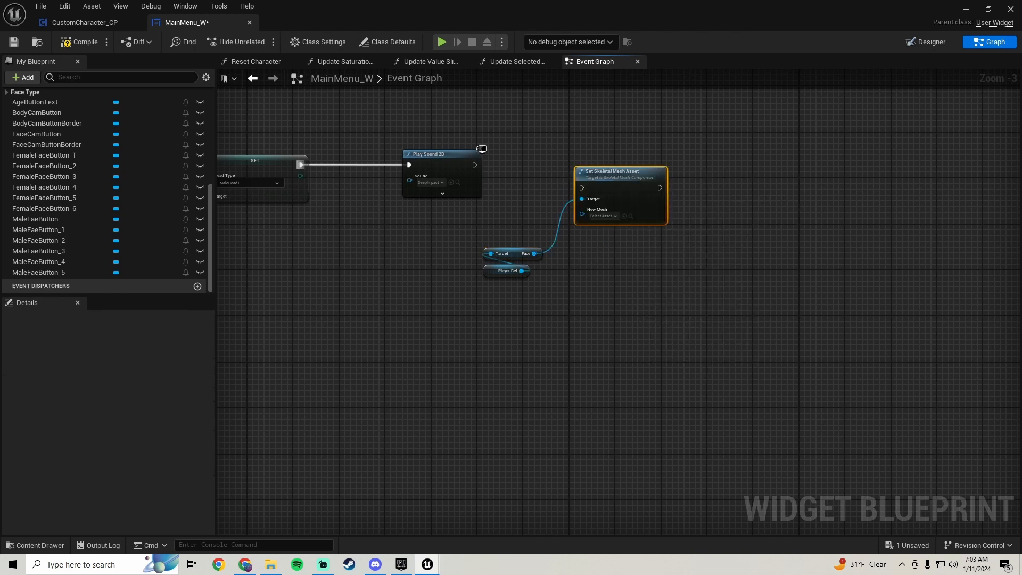
{"action": "right_click_drag", "start_coordinate": [599, 183], "coordinate": [602, 272]}
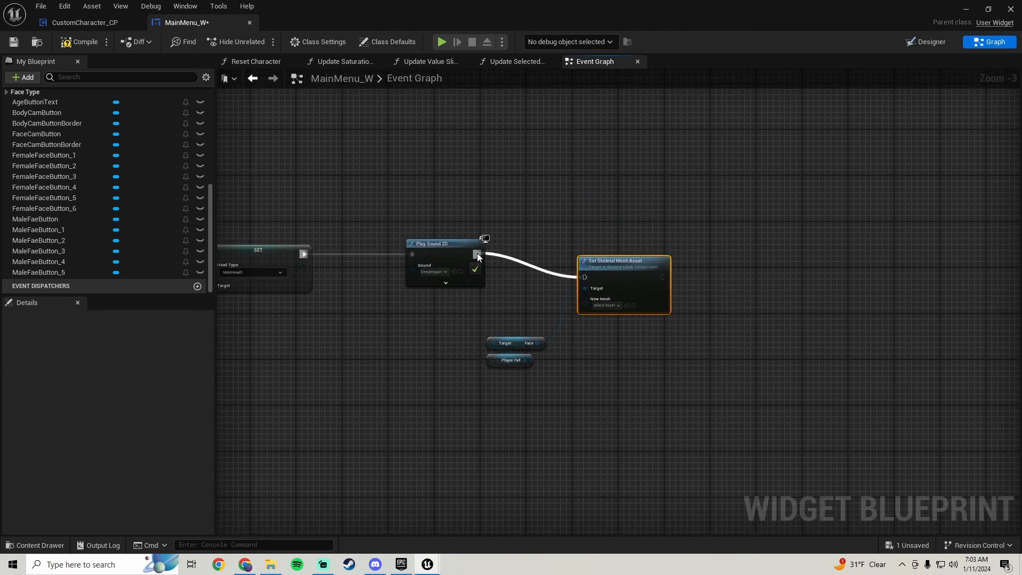
{"action": "scroll", "coordinate": [630, 266], "scroll_direction": "down", "scroll_amount": 1}
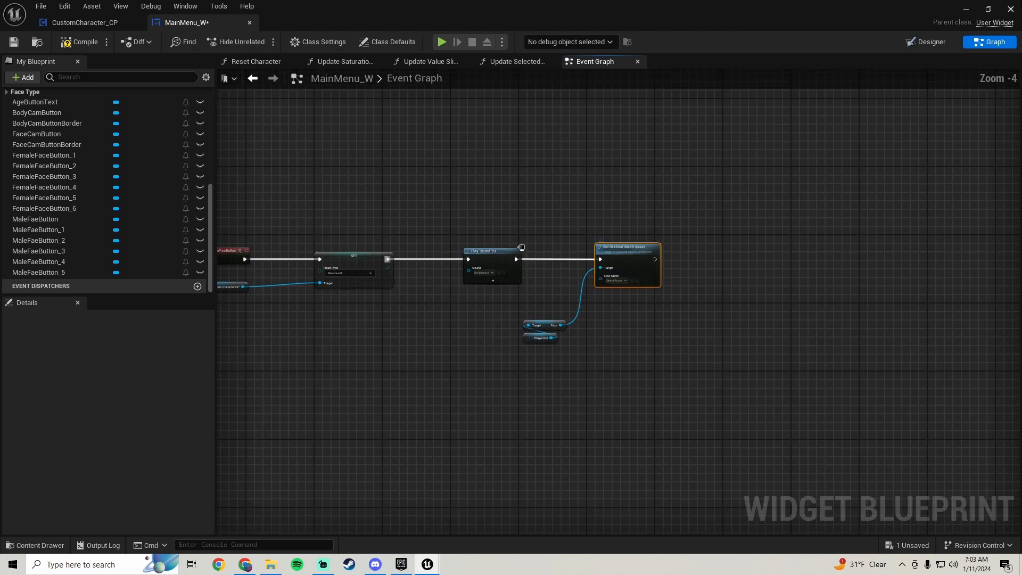
Open the BP_ThirdPersonCharacter blueprint from the ThirdPerson/Blueprints folder
{"action": "left_click", "coordinate": [987, 9]}
{"action": "scroll", "coordinate": [65, 467], "scroll_direction": "down", "scroll_amount": 3}
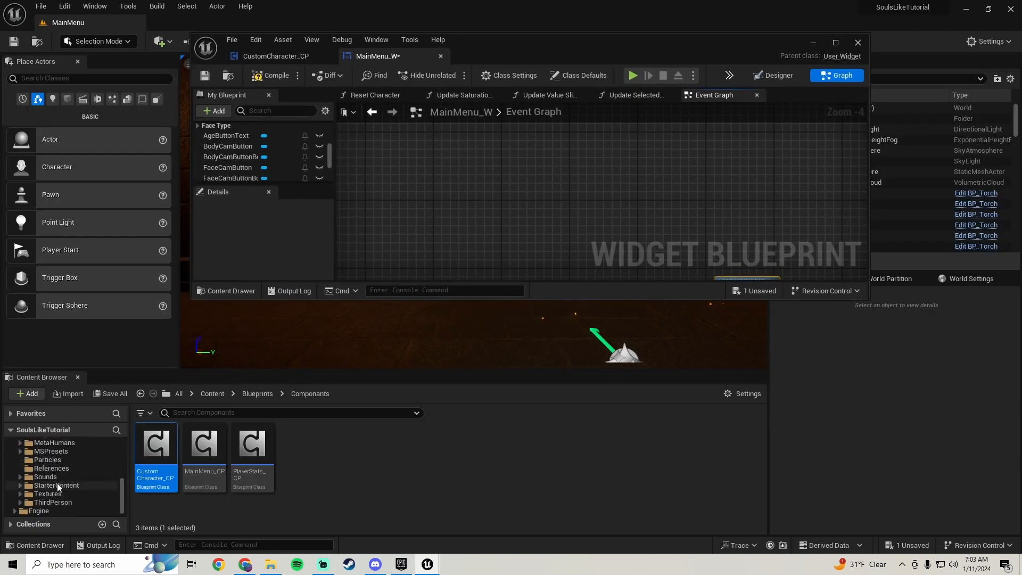
{"action": "left_click", "coordinate": [53, 502]}
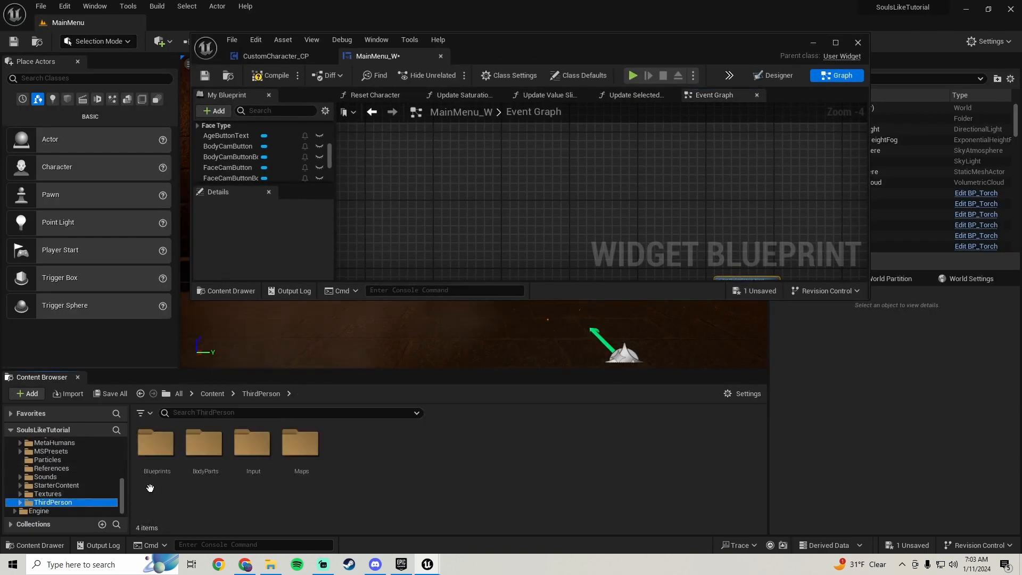
{"action": "double_click", "coordinate": [160, 447]}
{"action": "double_click", "coordinate": [207, 486]}
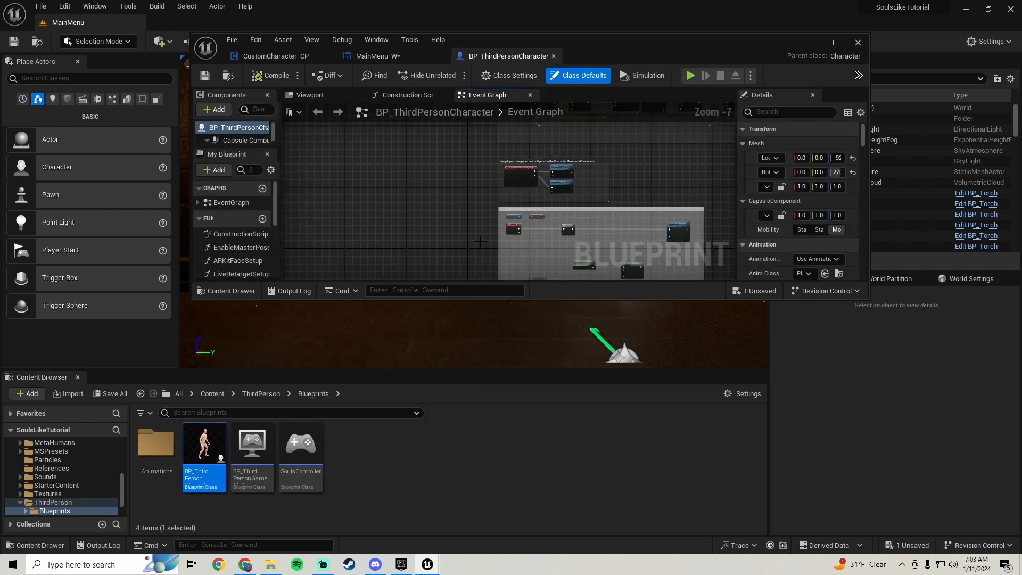
Select the character's face in the viewport and locate its skeletal mesh SurvivalGameChr1_FaceMesh in the Content Browser
{"action": "left_click_drag", "start_coordinate": [337, 97], "coordinate": [385, 101]}
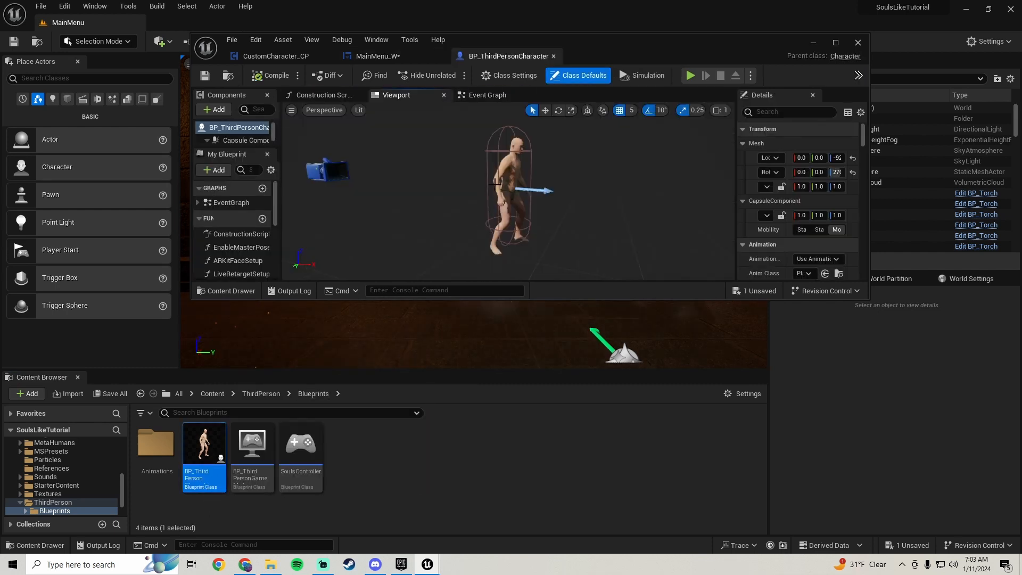
{"action": "left_click", "coordinate": [516, 145]}
{"action": "scroll", "coordinate": [757, 174], "scroll_direction": "down", "scroll_amount": 8}
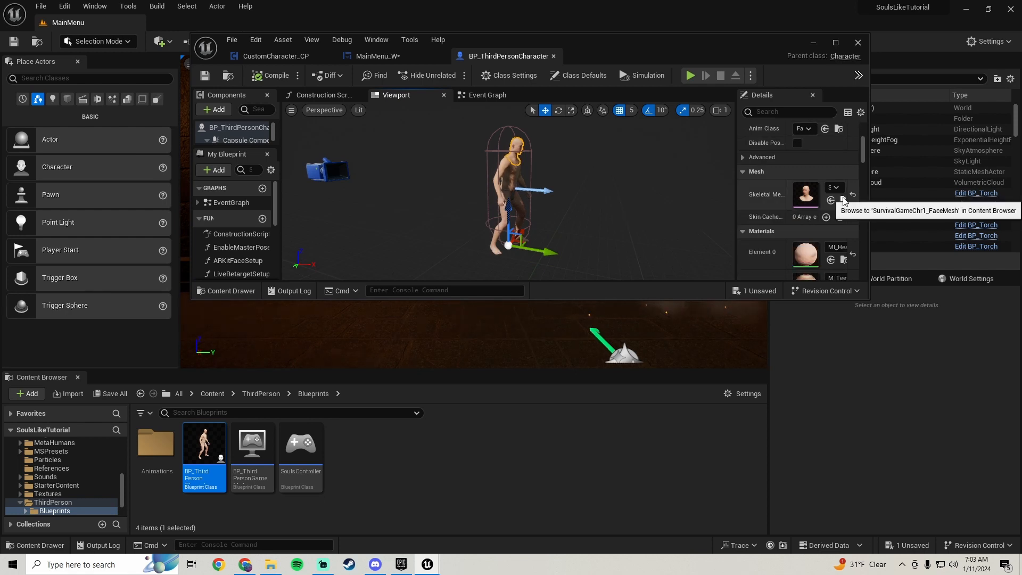
{"action": "left_click", "coordinate": [842, 199]}
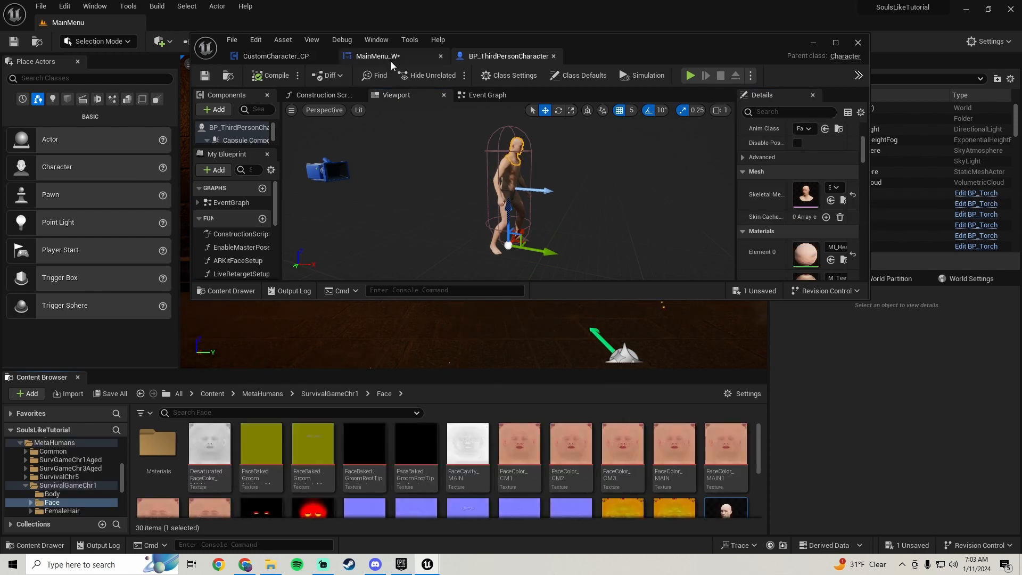
Return to MainMenu_W, assign SurvivalGameChr1_FaceMesh as the New Mesh of Set Skeletal Mesh Asset, and save the widget
{"action": "left_click", "coordinate": [377, 56]}
{"action": "right_click_drag", "start_coordinate": [471, 205], "coordinate": [376, 267]}
{"action": "scroll", "coordinate": [514, 181], "scroll_direction": "up", "scroll_amount": 2}
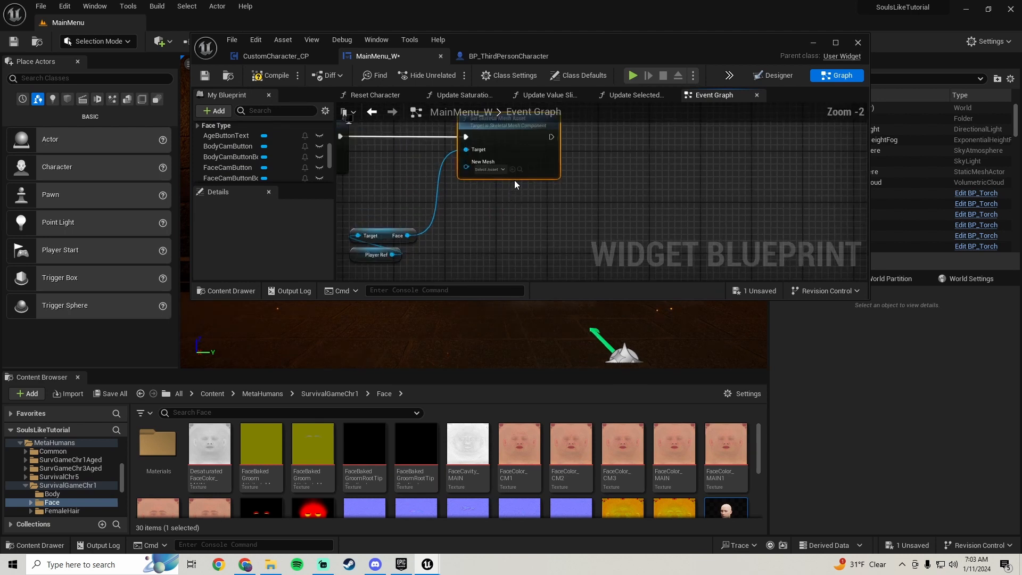
{"action": "left_click", "coordinate": [512, 169]}
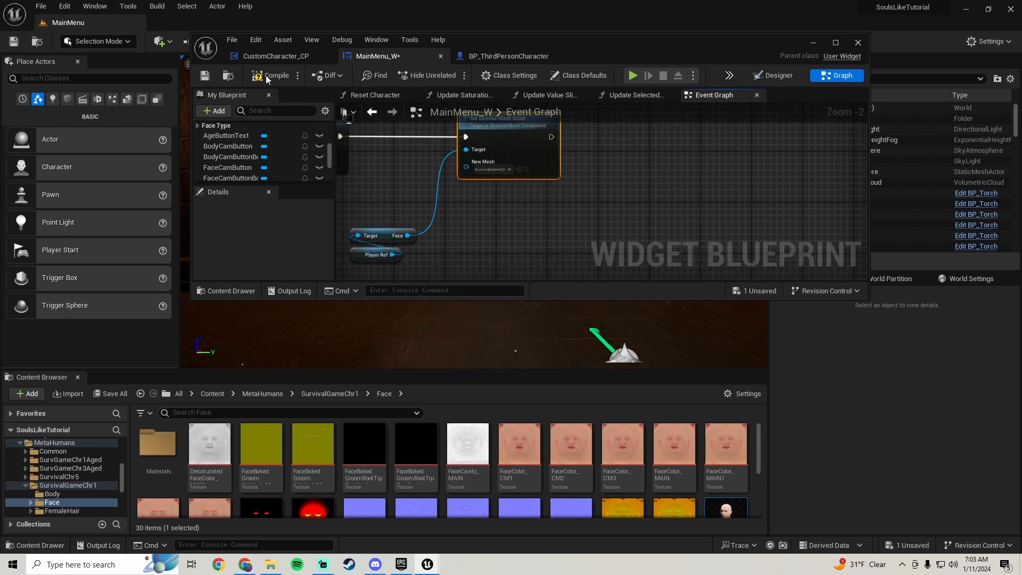
{"action": "left_click", "coordinate": [207, 77]}
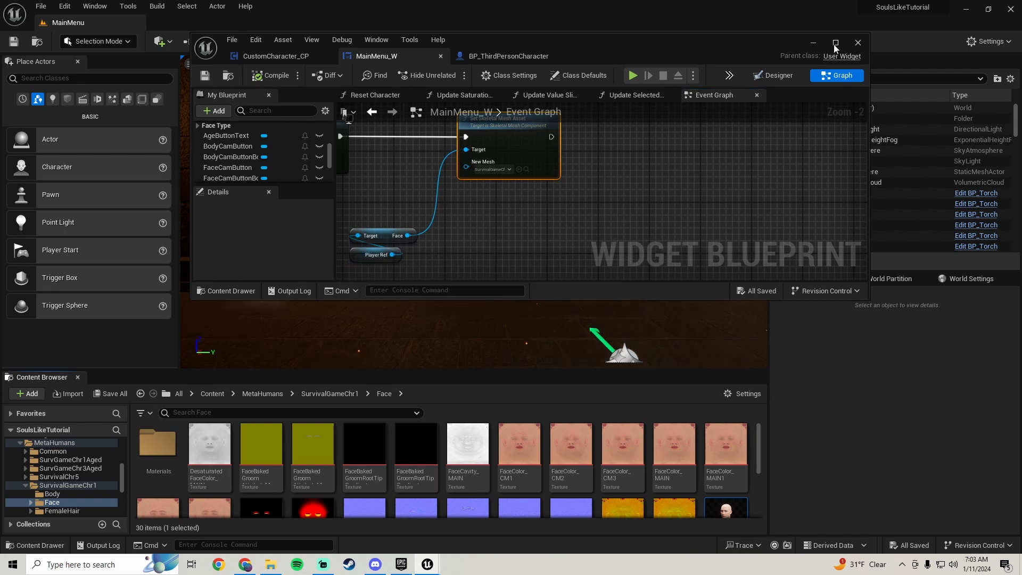
Add an On Clicked event for MaleFaeButton and place it below the MaleFaeButton_1 click event
{"action": "left_click", "coordinate": [835, 42]}
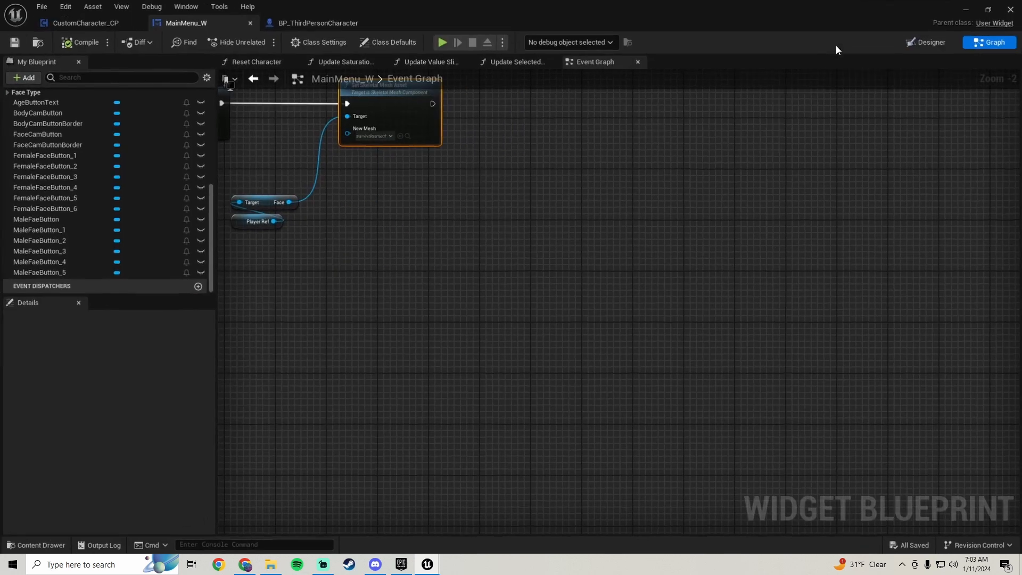
{"action": "left_click", "coordinate": [929, 43]}
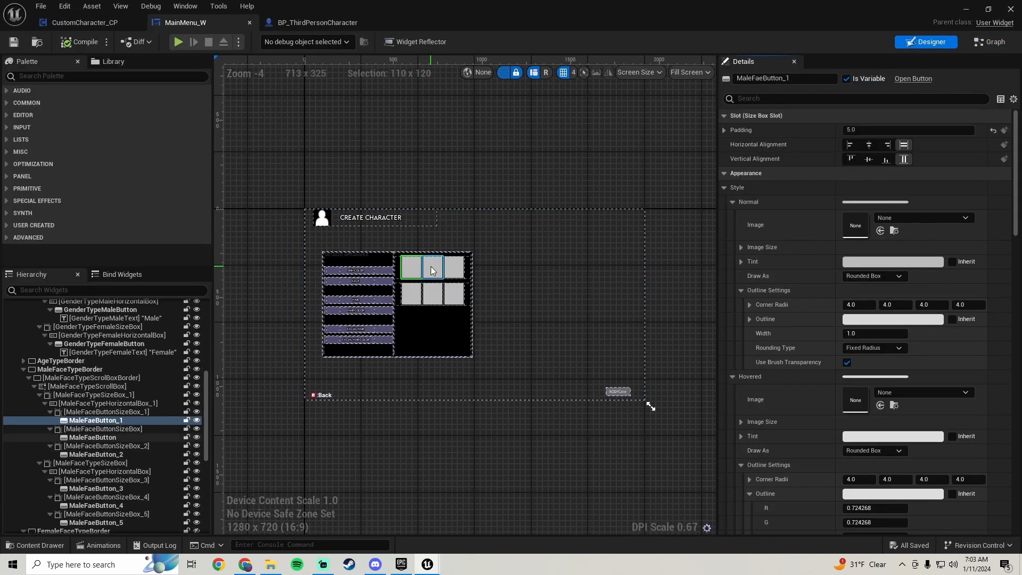
{"action": "left_click", "coordinate": [431, 270]}
{"action": "left_click_drag", "start_coordinate": [1017, 166], "coordinate": [1016, 457]}
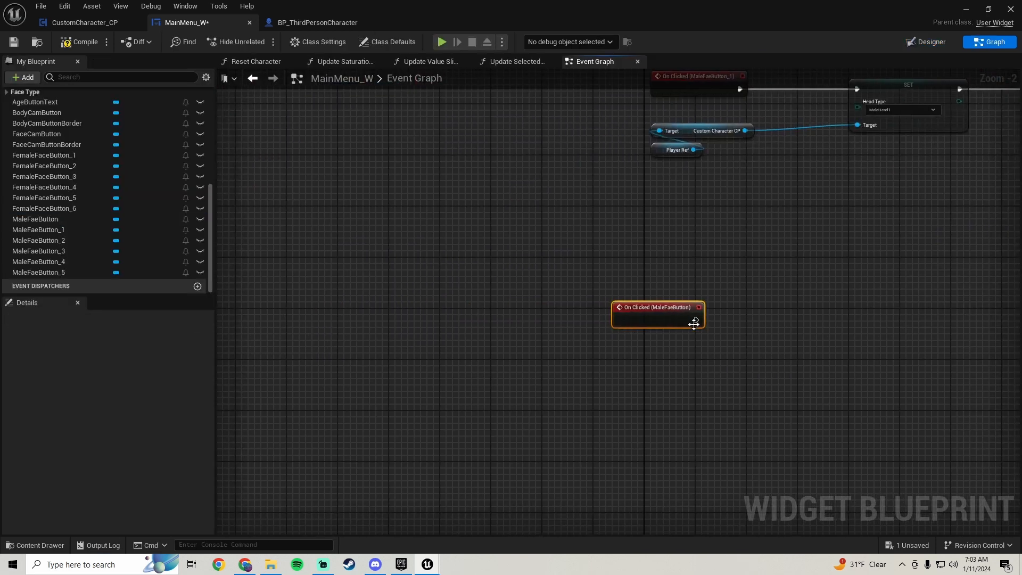
{"action": "scroll", "coordinate": [691, 322], "scroll_direction": "down", "scroll_amount": 2}
{"action": "right_click_drag", "start_coordinate": [658, 315], "coordinate": [414, 283]}
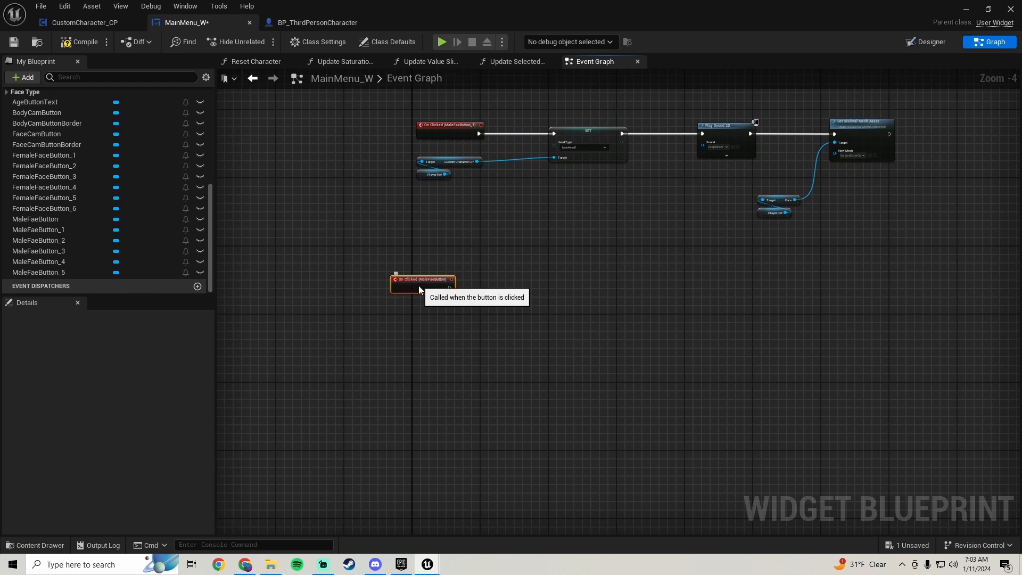
{"action": "left_click_drag", "start_coordinate": [418, 286], "coordinate": [444, 335]}
Copy the Set Head Type, Play Sound 2D and Set Skeletal Mesh Asset nodes with their getters and paste them beside the MaleFaeButton event
{"action": "right_click_drag", "start_coordinate": [628, 256], "coordinate": [566, 307]}
{"action": "left_click_drag", "start_coordinate": [881, 314], "coordinate": [537, 141]}
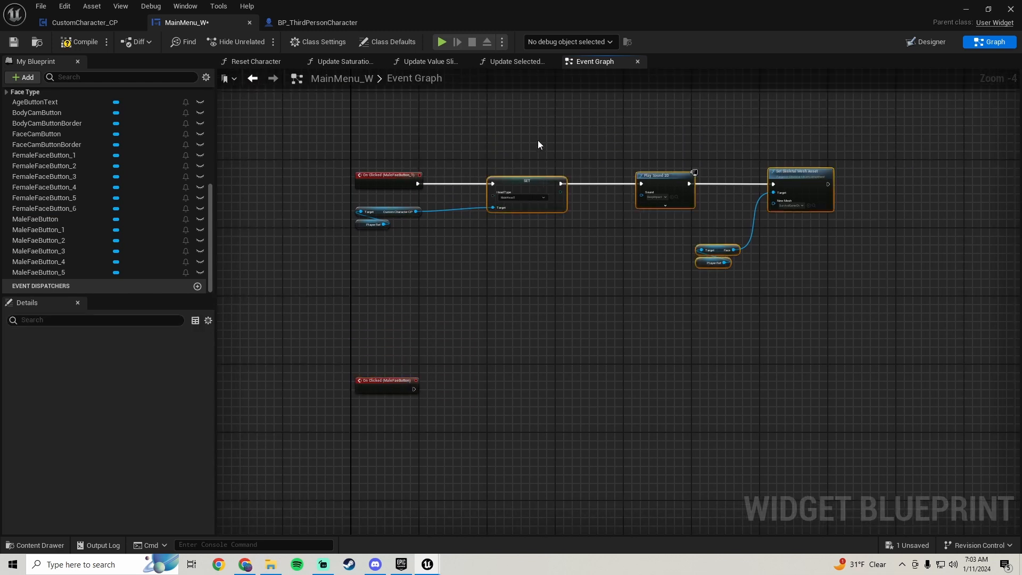
{"action": "right_click_drag", "start_coordinate": [545, 332], "coordinate": [566, 232]}
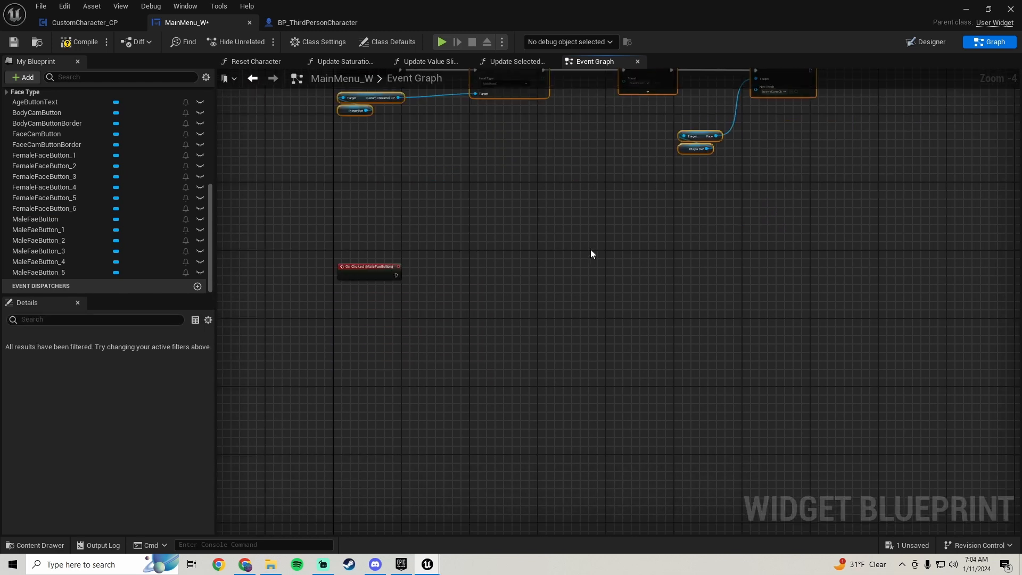
{"action": "key", "text": "ctrl+c"}
{"action": "key", "text": "ctrl+v"}
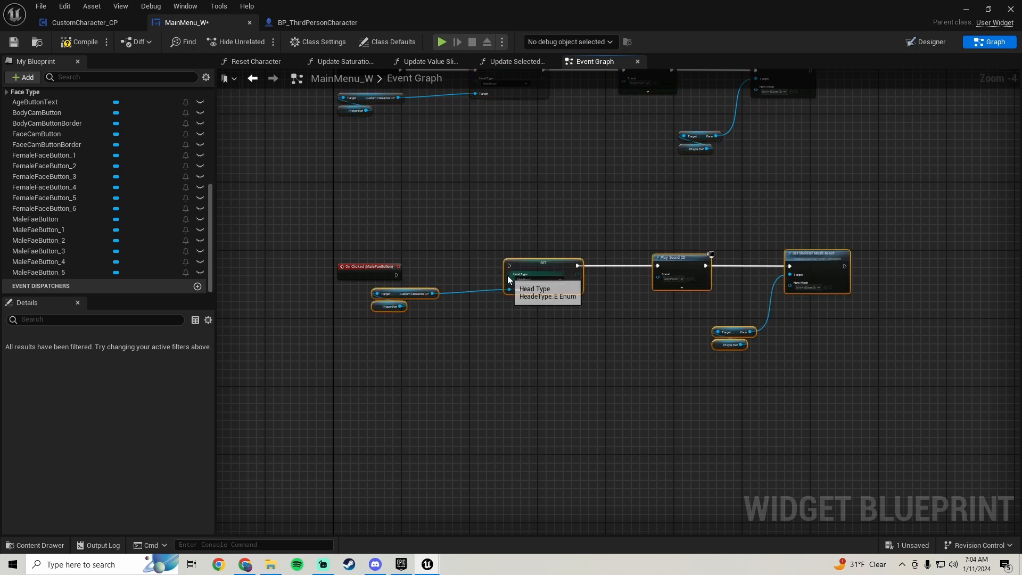
Connect the MaleFaeButton click event to the pasted Set Head Type node and choose that button's head type
{"action": "left_click_drag", "start_coordinate": [508, 265], "coordinate": [397, 274]}
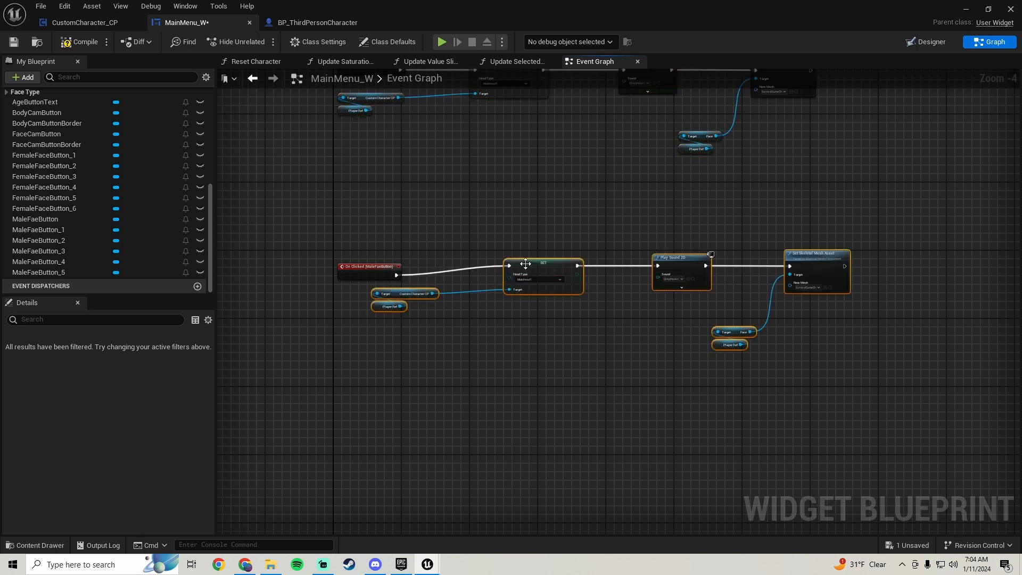
{"action": "scroll", "coordinate": [513, 288], "scroll_direction": "up", "scroll_amount": 1}
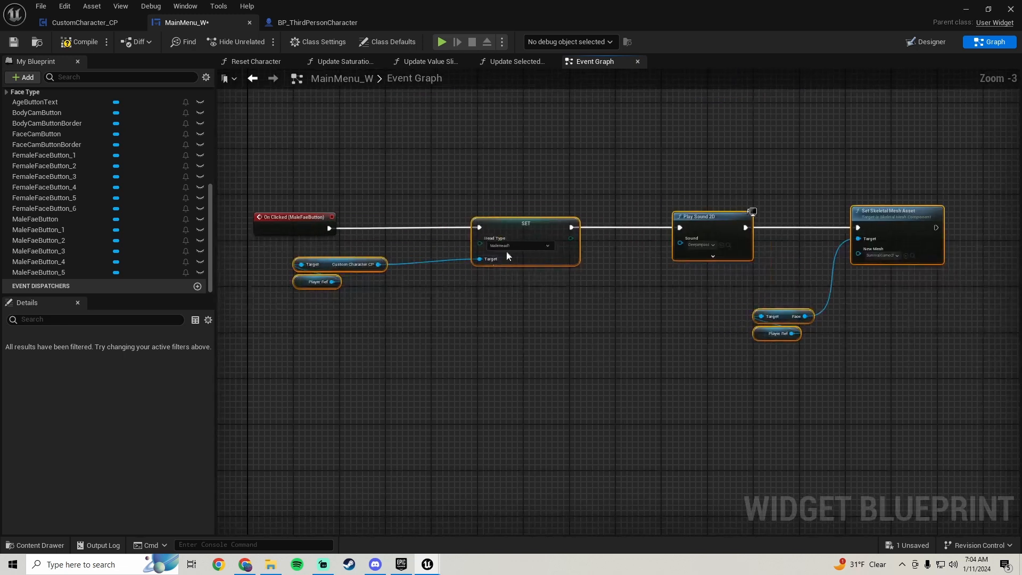
{"action": "left_click", "coordinate": [515, 245]}
{"action": "left_click", "coordinate": [505, 260]}
Close the BP_ThirdPersonCharacter blueprint and return to the MainMenu_W graph
{"action": "right_click_drag", "start_coordinate": [596, 298], "coordinate": [235, 300]}
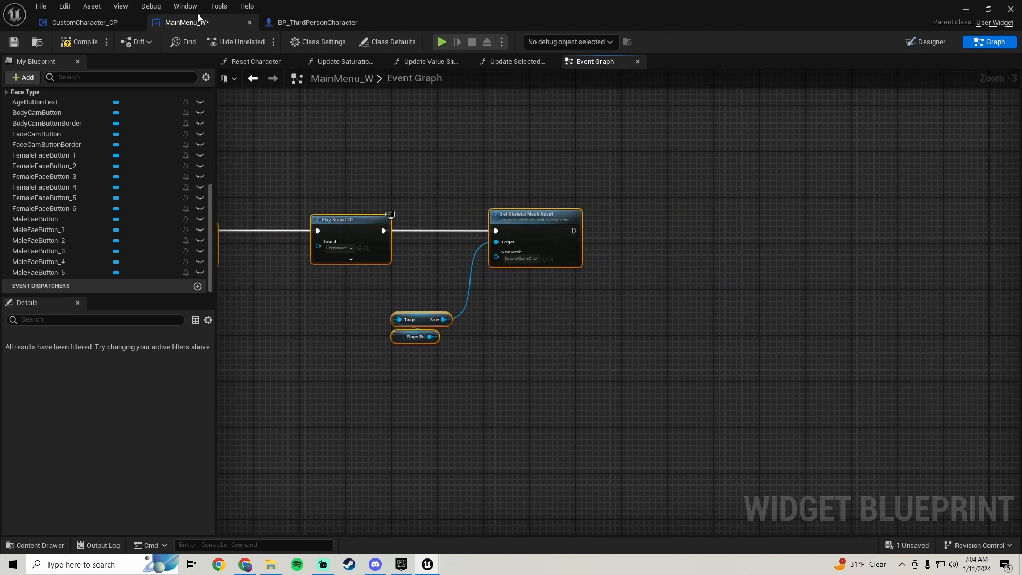
{"action": "left_click", "coordinate": [360, 19]}
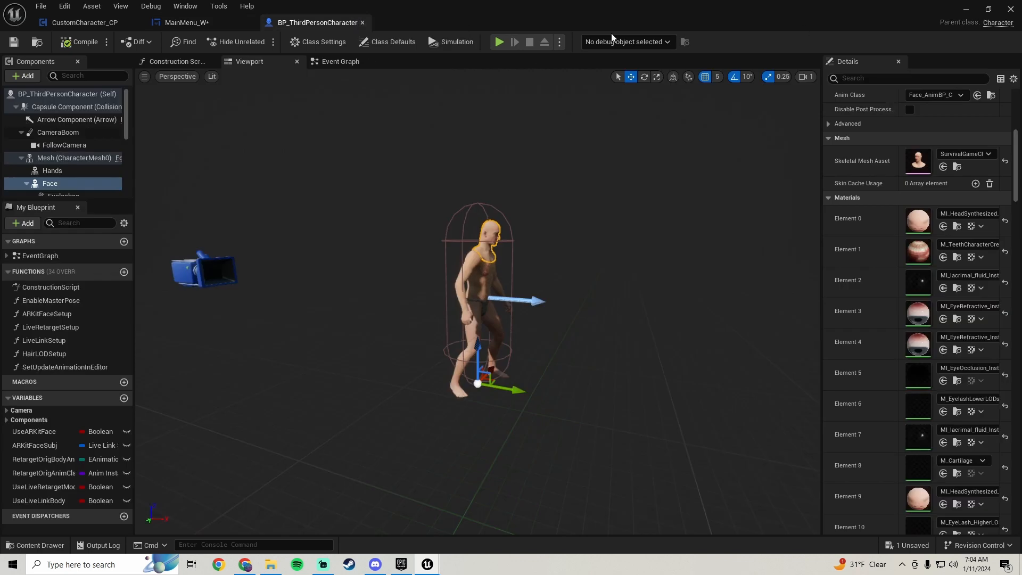
{"action": "left_click", "coordinate": [363, 23]}
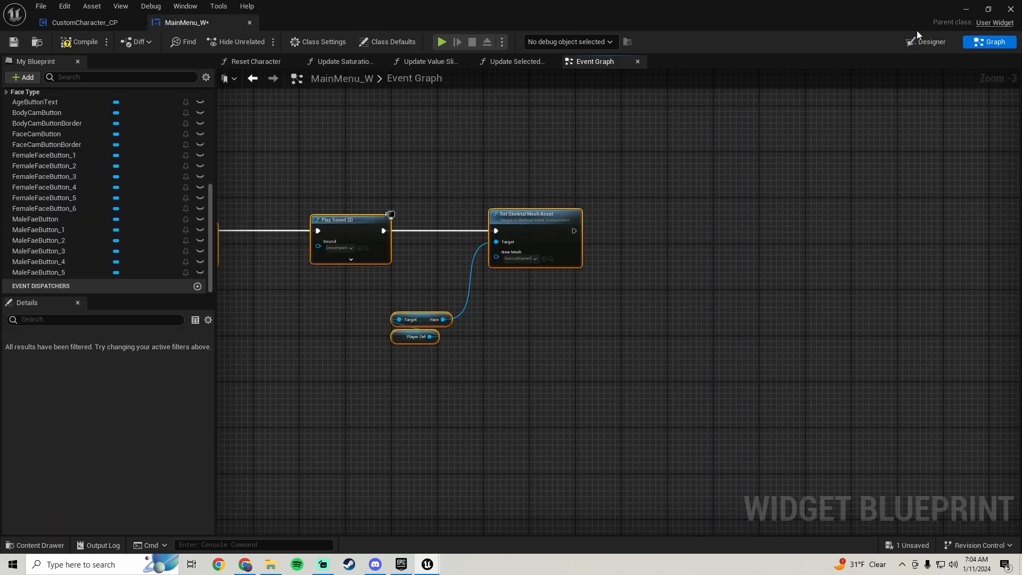
Open the BP_SurvivalGameChr2 blueprint from the MetaHumans/SurvivalGameChr2 folder
{"action": "left_click", "coordinate": [981, 8]}
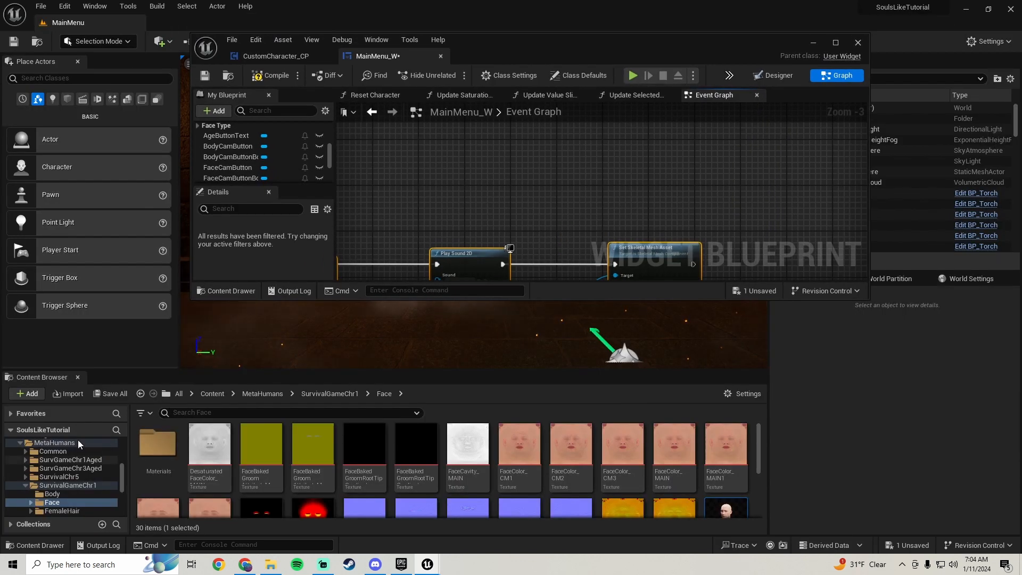
{"action": "left_click", "coordinate": [27, 484]}
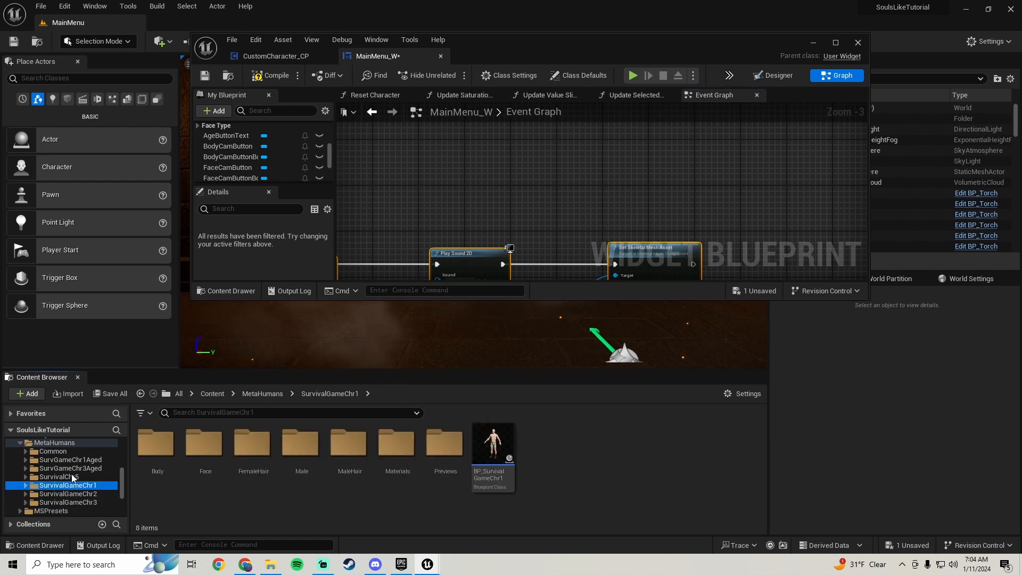
{"action": "left_click", "coordinate": [80, 503]}
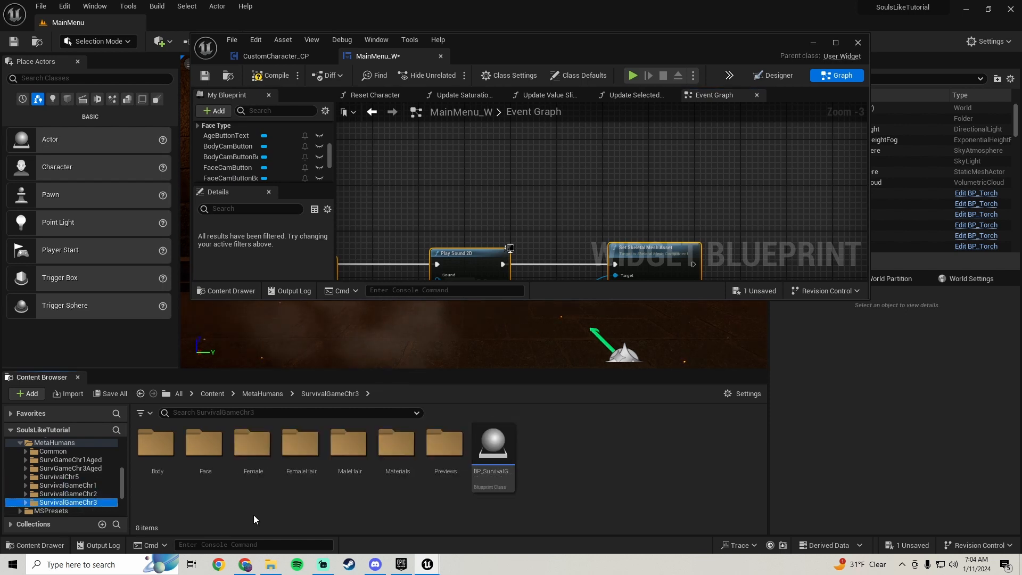
{"action": "left_click", "coordinate": [84, 492]}
{"action": "left_click", "coordinate": [490, 475]}
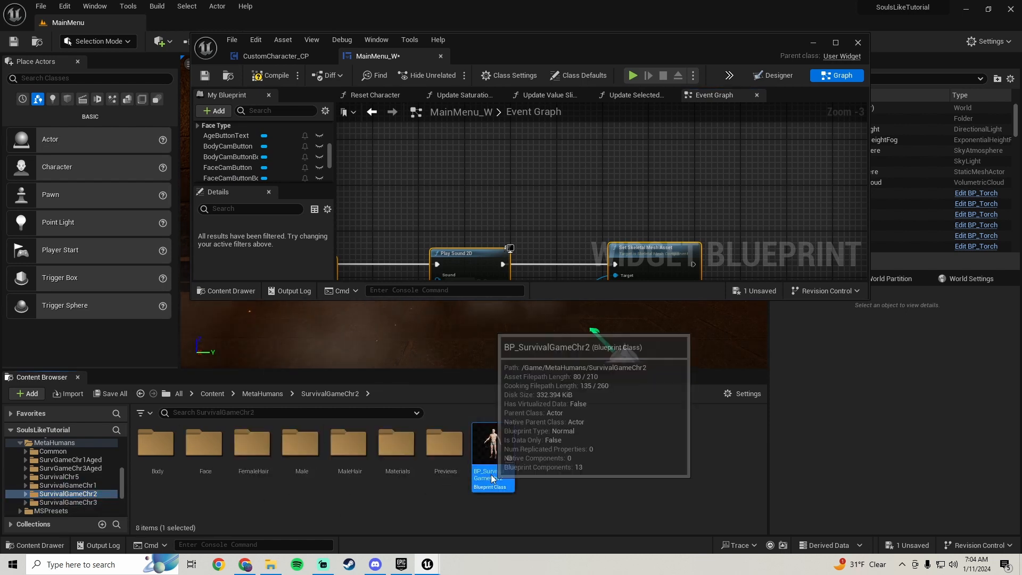
{"action": "double_click", "coordinate": [491, 474]}
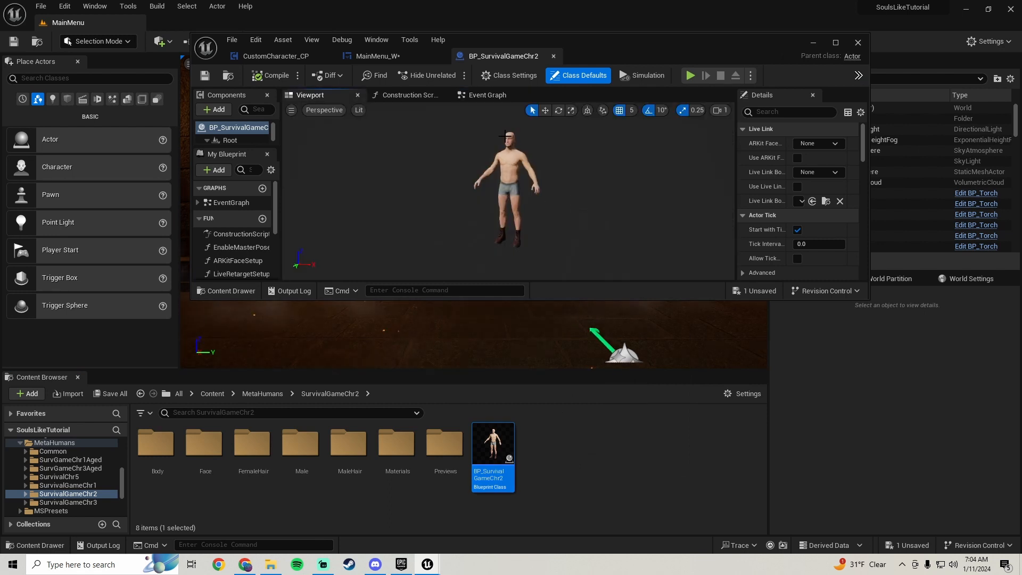
Select the Face component of BP_SurvivalGameChr2 and locate its skeletal mesh in the Content Browser
{"action": "left_click", "coordinate": [509, 134]}
{"action": "scroll", "coordinate": [761, 227], "scroll_direction": "down", "scroll_amount": 5}
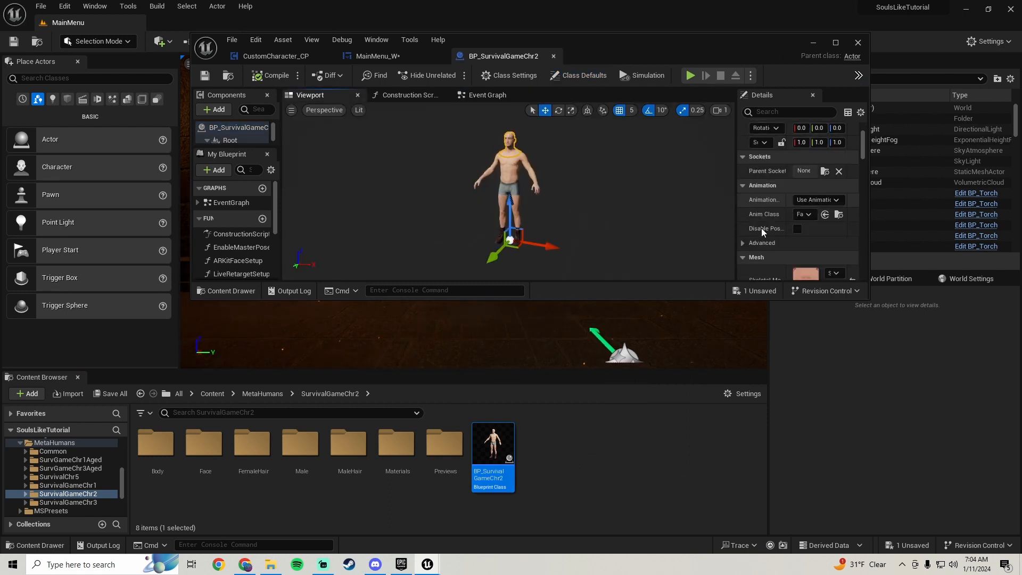
{"action": "left_click", "coordinate": [844, 217]}
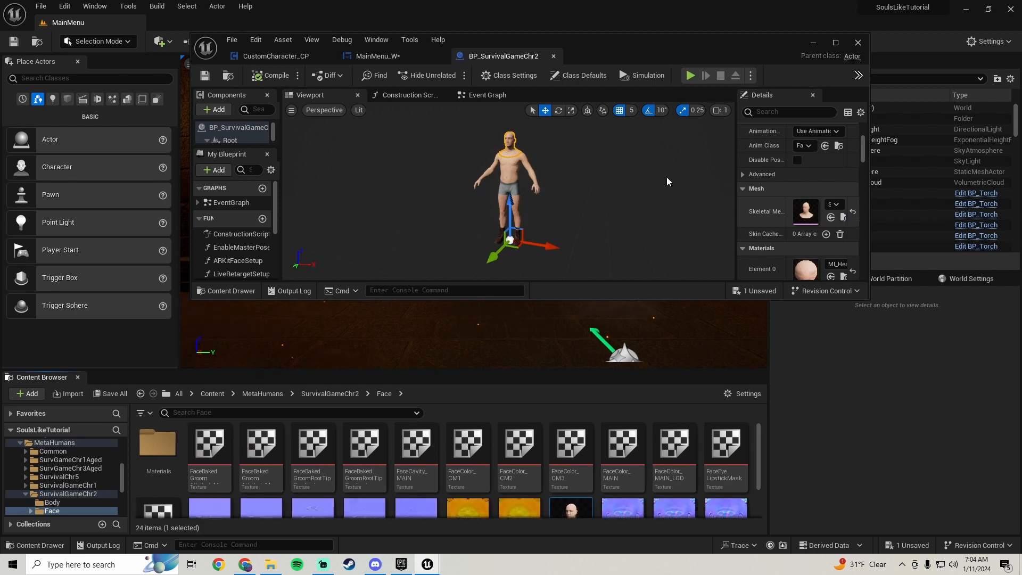
Assign the selected SurvivalGameChr2 face mesh as New Mesh on MaleFaeButton's Set Skeletal Mesh Asset node and save MainMenu_W
{"action": "left_click", "coordinate": [375, 55]}
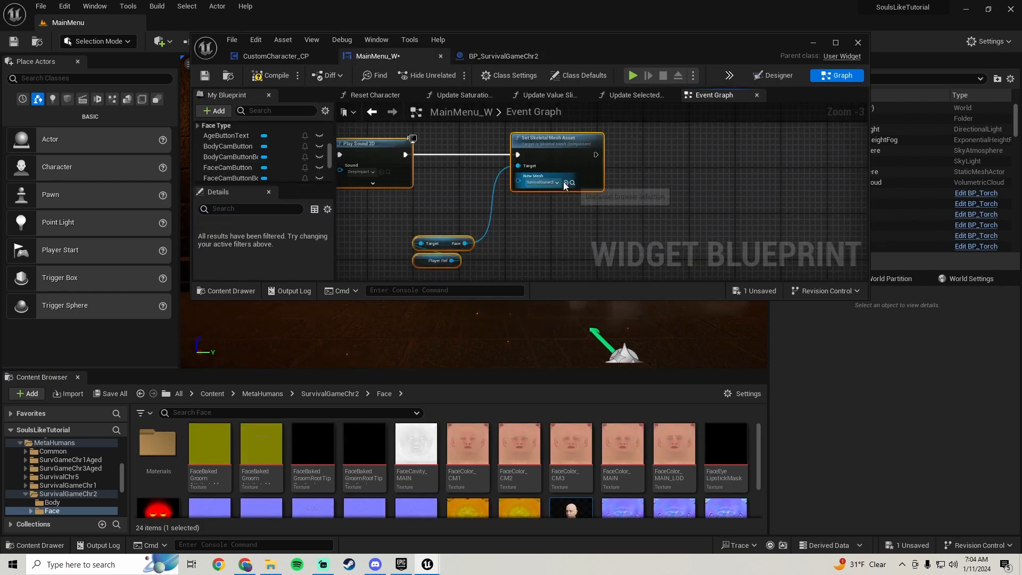
{"action": "scroll", "coordinate": [558, 215], "scroll_direction": "down", "scroll_amount": 5}
{"action": "scroll", "coordinate": [558, 213], "scroll_direction": "up", "scroll_amount": 5}
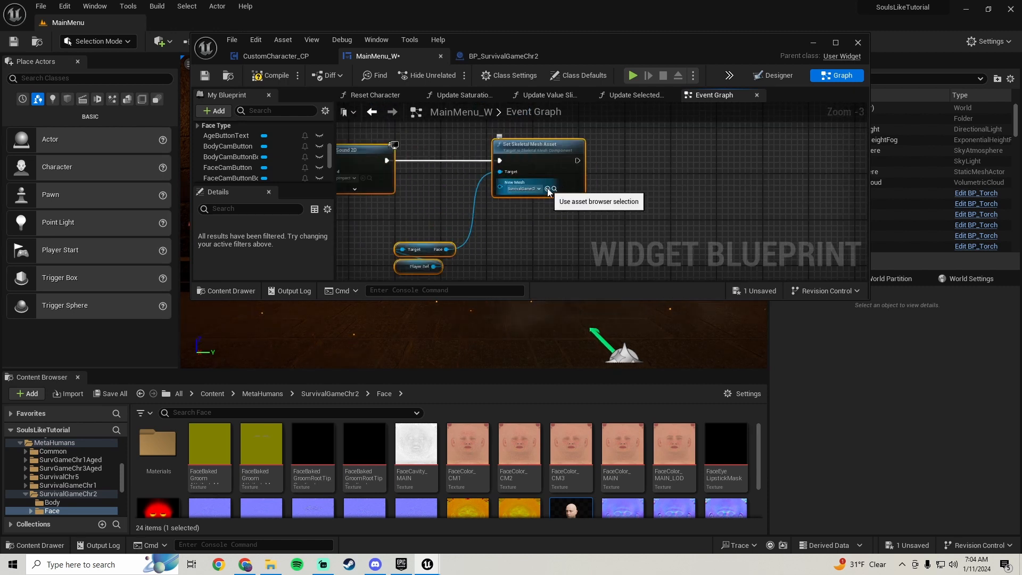
{"action": "scroll", "coordinate": [548, 192], "scroll_direction": "down", "scroll_amount": 3}
{"action": "right_click_drag", "start_coordinate": [544, 200], "coordinate": [571, 185]}
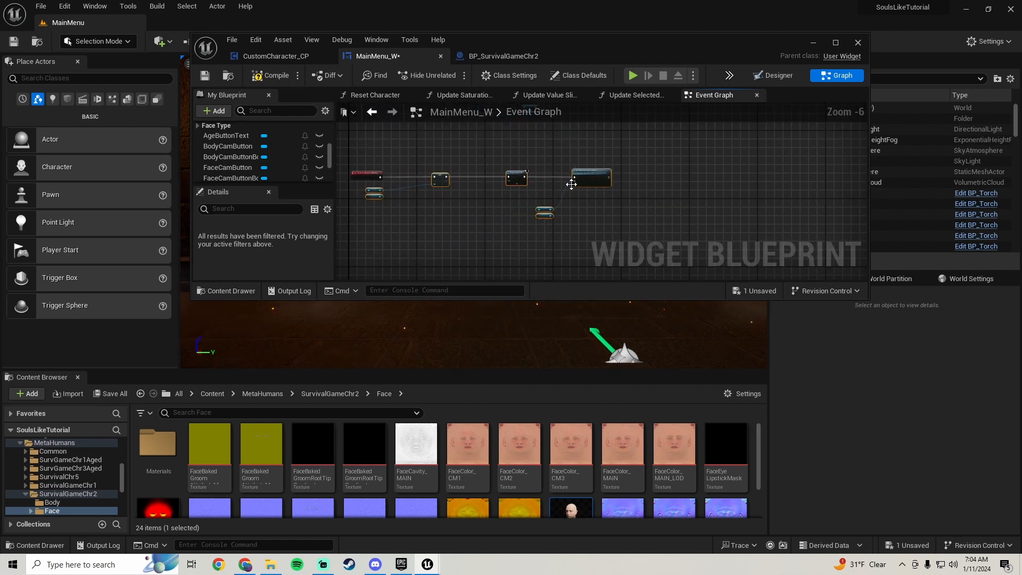
{"action": "left_click", "coordinate": [204, 76]}
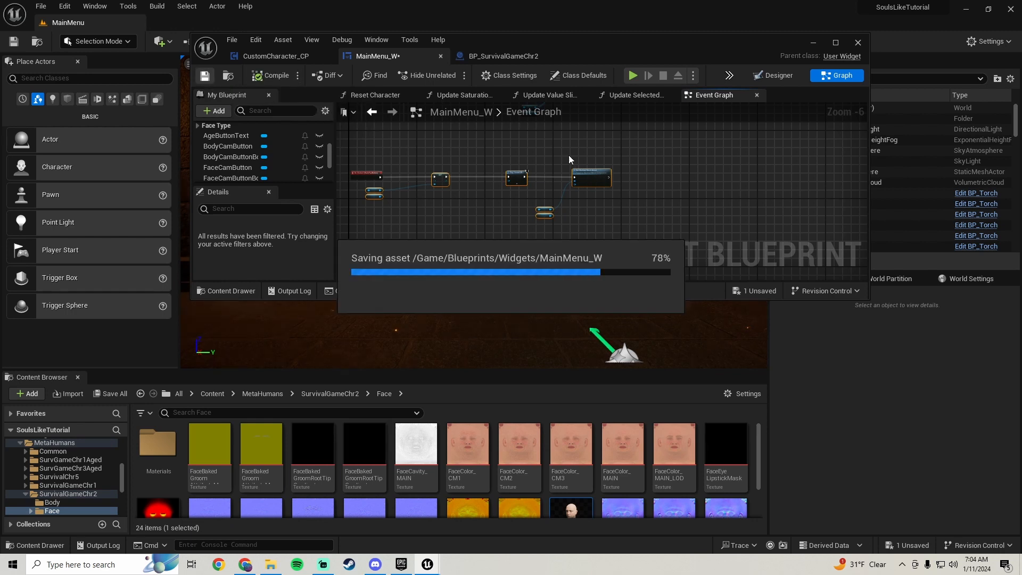
Select MaleFaeButton_2 in the maximized MainMenu_W designer and add its On Clicked event
{"action": "left_click", "coordinate": [836, 43]}
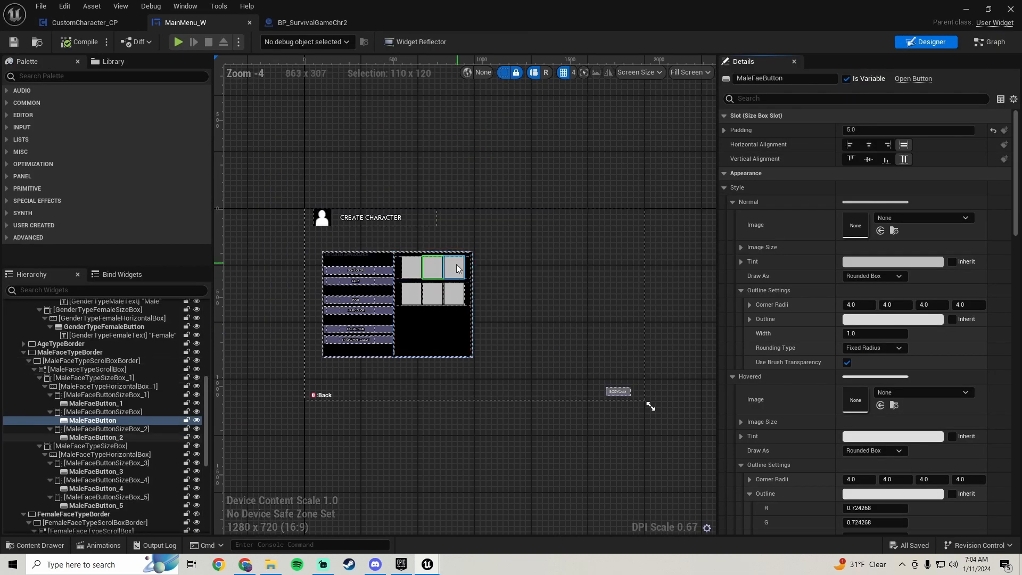
{"action": "left_click", "coordinate": [456, 267]}
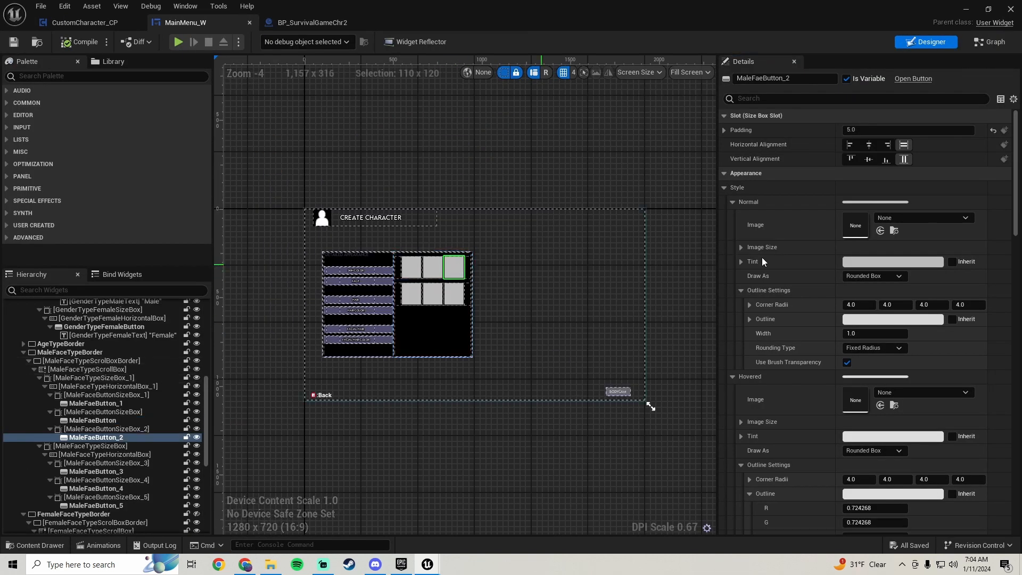
{"action": "scroll", "coordinate": [864, 319], "scroll_direction": "down", "scroll_amount": 15}
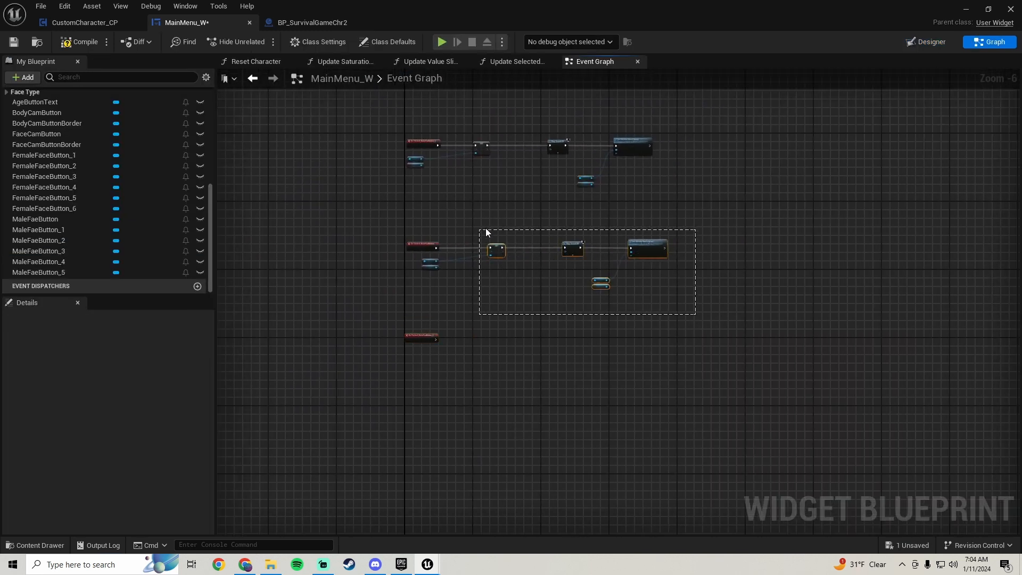
Copy the MaleFaeButton node chain beside the MaleFaeButton_2 click event and connect the event to the pasted Set Head Type node
{"action": "left_click_drag", "start_coordinate": [485, 230], "coordinate": [484, 231]}
{"action": "left_click_drag", "start_coordinate": [422, 262], "coordinate": [417, 257], "text": "shift"}
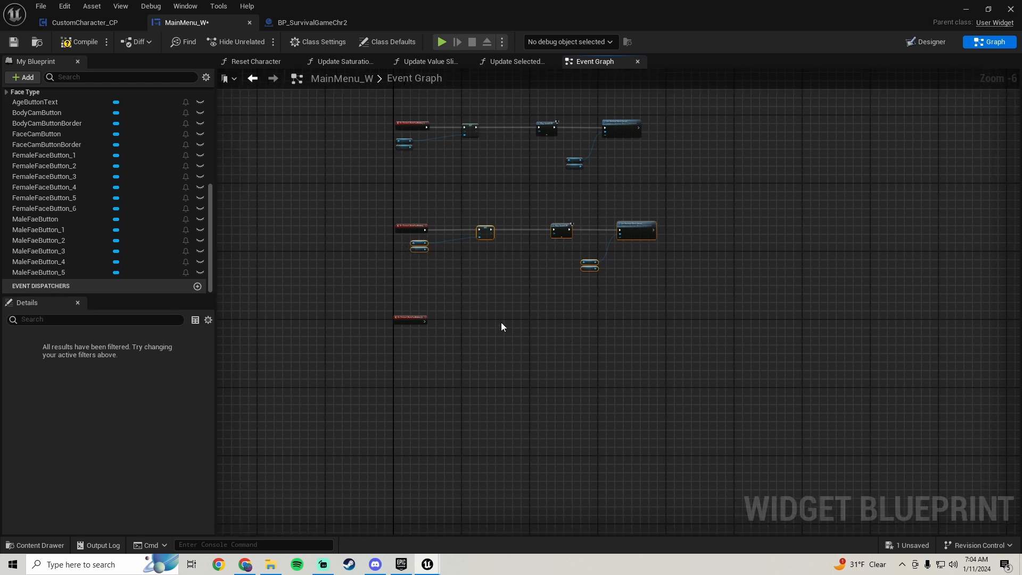
{"action": "key", "text": "ctrl+v"}
{"action": "scroll", "coordinate": [469, 334], "scroll_direction": "up", "scroll_amount": 4}
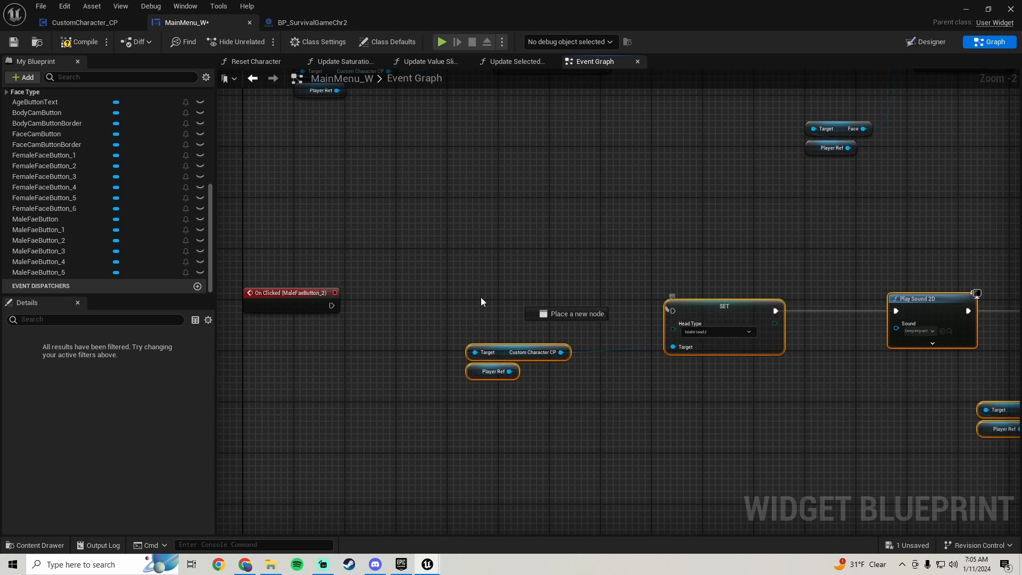
{"action": "left_click_drag", "start_coordinate": [332, 306], "coordinate": [592, 304]}
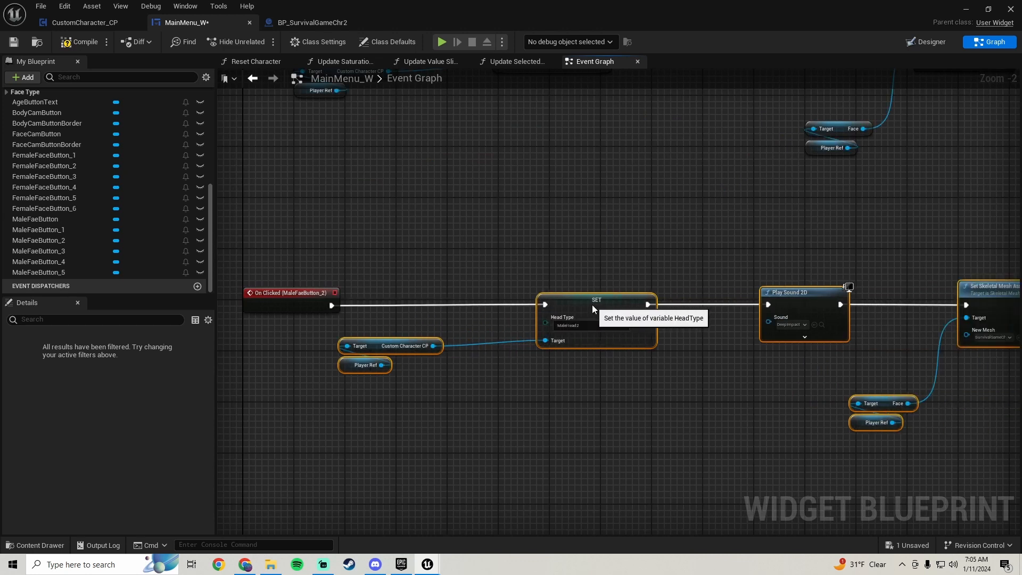
{"action": "right_click_drag", "start_coordinate": [590, 305], "coordinate": [243, 264]}
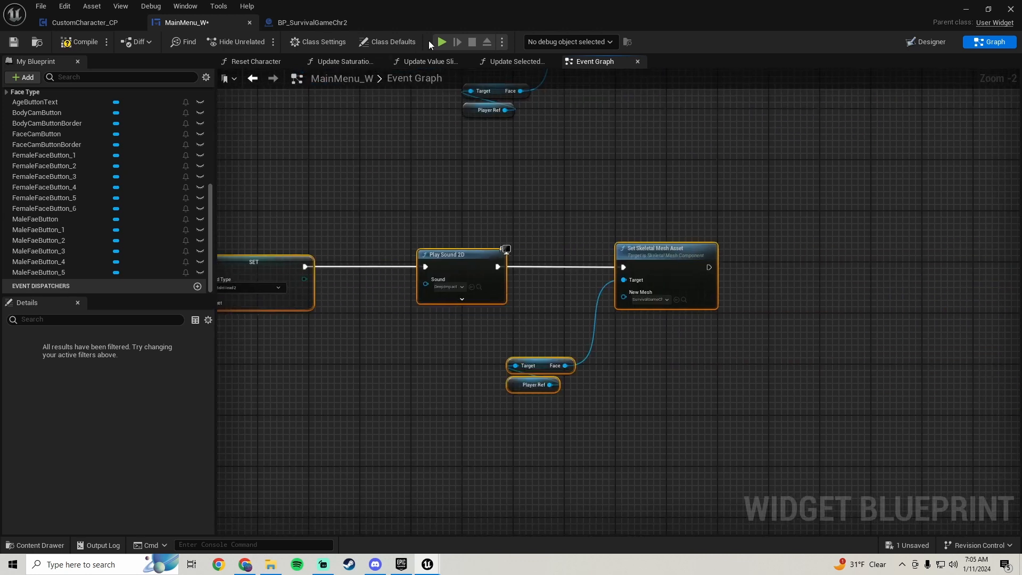
Close the BP_SurvivalGameChr2 blueprint and open BP_SurvivalChr5 from the MetaHumans/SurvivalChr5 folder
{"action": "left_click", "coordinate": [361, 23]}
{"action": "left_click", "coordinate": [988, 9]}
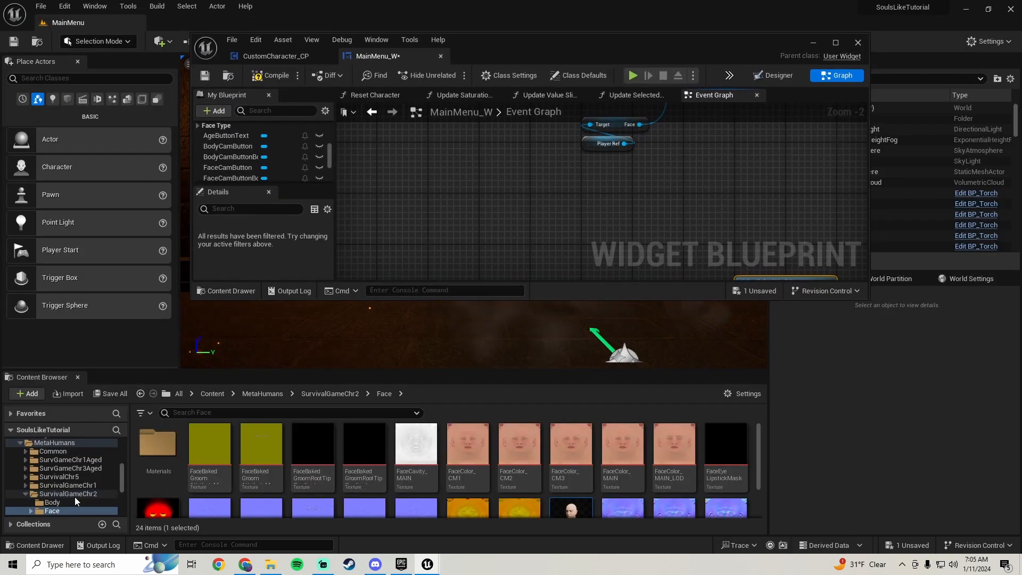
{"action": "left_click", "coordinate": [59, 476]}
{"action": "double_click", "coordinate": [539, 474]}
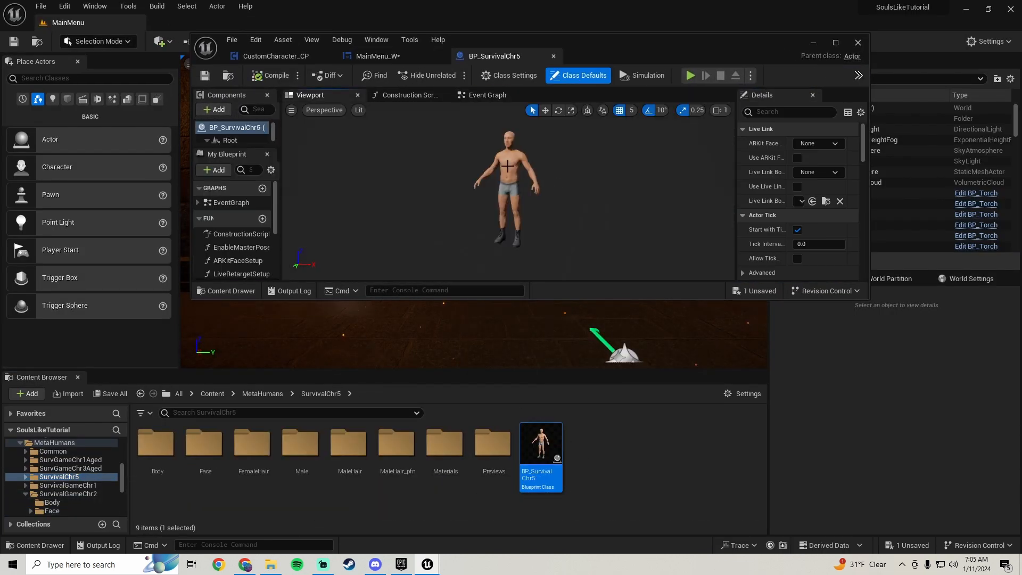
Select the Face component of BP_SurvivalChr5 and locate SurvivalChr5_FaceMesh in the Content Browser
{"action": "left_click", "coordinate": [509, 141]}
{"action": "scroll", "coordinate": [753, 245], "scroll_direction": "down", "scroll_amount": 9}
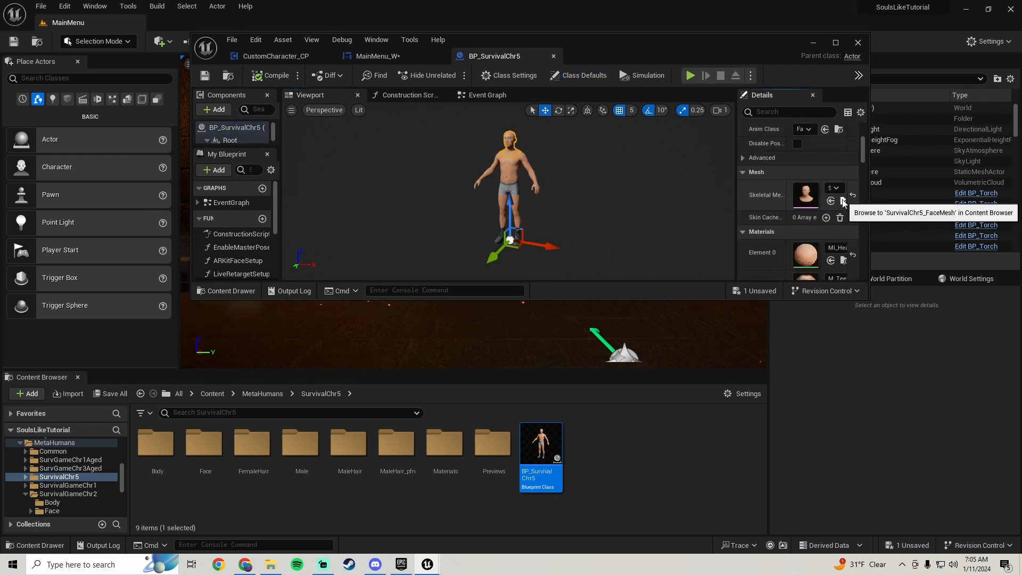
{"action": "left_click", "coordinate": [843, 201]}
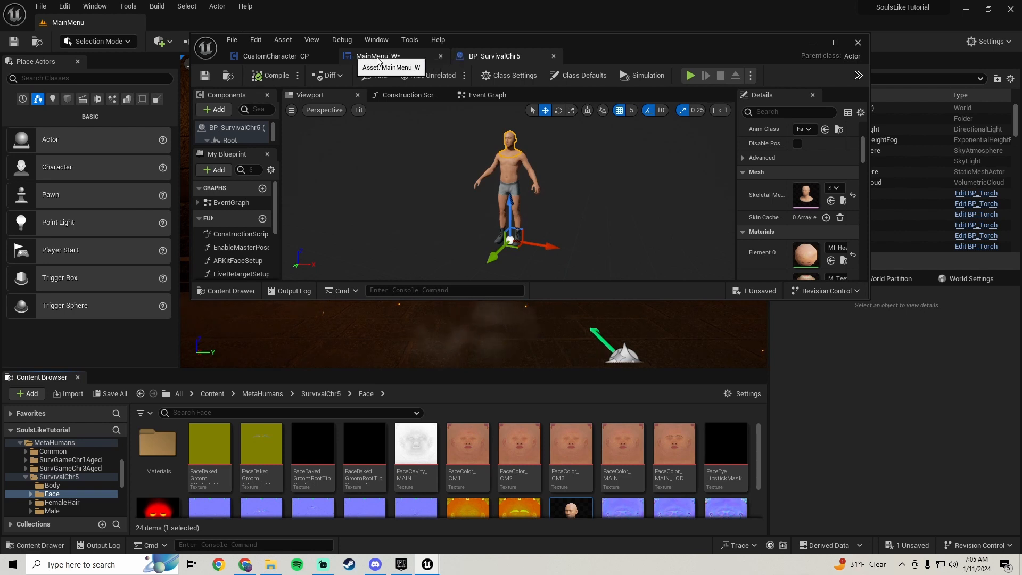
Set Head Type to MaleHead3 on the MaleFaeButton_2 Set node in the MainMenu_W graph
{"action": "left_click", "coordinate": [390, 55]}
{"action": "mouse_move", "coordinate": [590, 213]}
{"action": "right_mouse_down"}
{"action": "mouse_move", "coordinate": [485, 237]}
{"action": "mouse_move", "coordinate": [497, 191]}
{"action": "mouse_move", "coordinate": [461, 191]}
{"action": "mouse_move", "coordinate": [506, 235]}
{"action": "mouse_move", "coordinate": [589, 198]}
{"action": "right_mouse_up"}
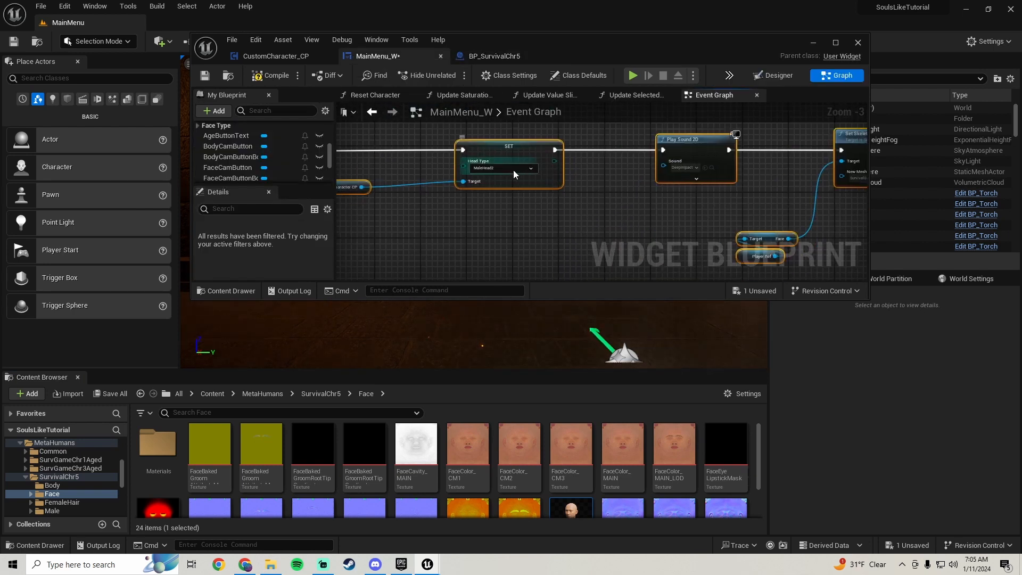
{"action": "left_click", "coordinate": [509, 168]}
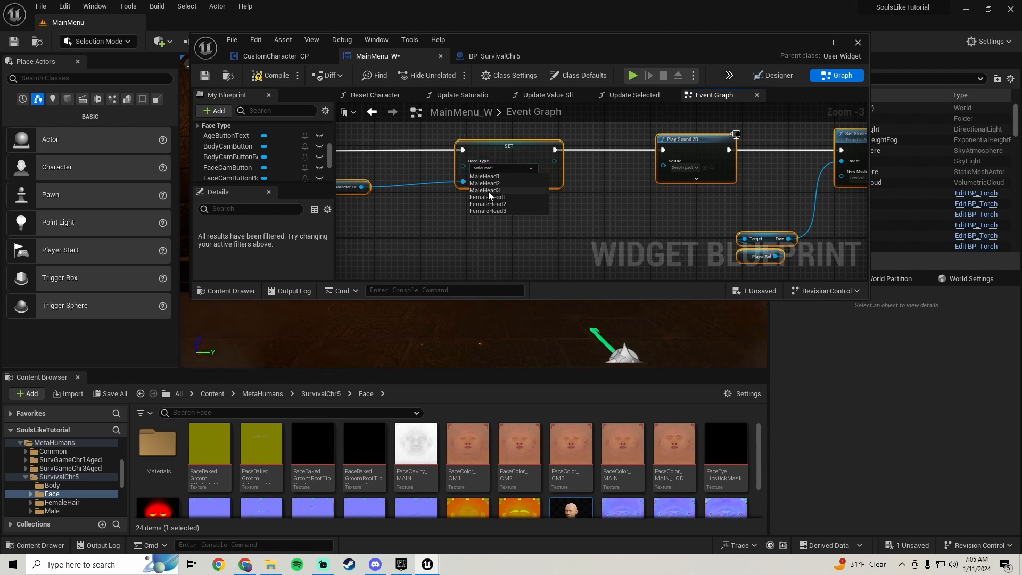
{"action": "left_click", "coordinate": [487, 191]}
Assign SurvivalChr5_FaceMesh as New Mesh on MaleFaeButton_2's Set Skeletal Mesh Asset node and save MainMenu_W
{"action": "right_click_drag", "start_coordinate": [487, 190], "coordinate": [370, 234]}
{"action": "scroll", "coordinate": [497, 225], "scroll_direction": "down", "scroll_amount": 1}
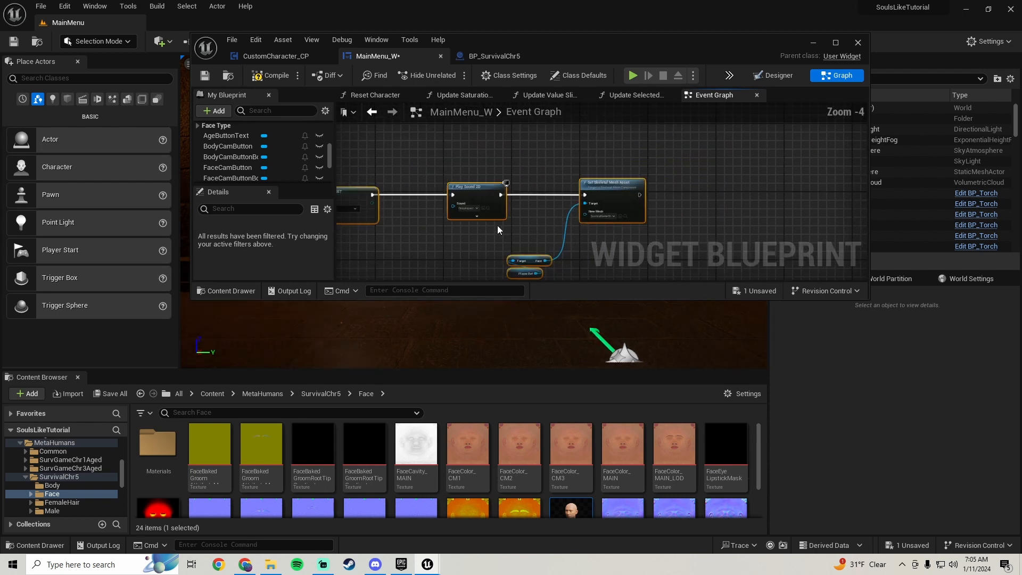
{"action": "right_click_drag", "start_coordinate": [614, 220], "coordinate": [502, 207]}
{"action": "scroll", "coordinate": [504, 207], "scroll_direction": "up", "scroll_amount": 2}
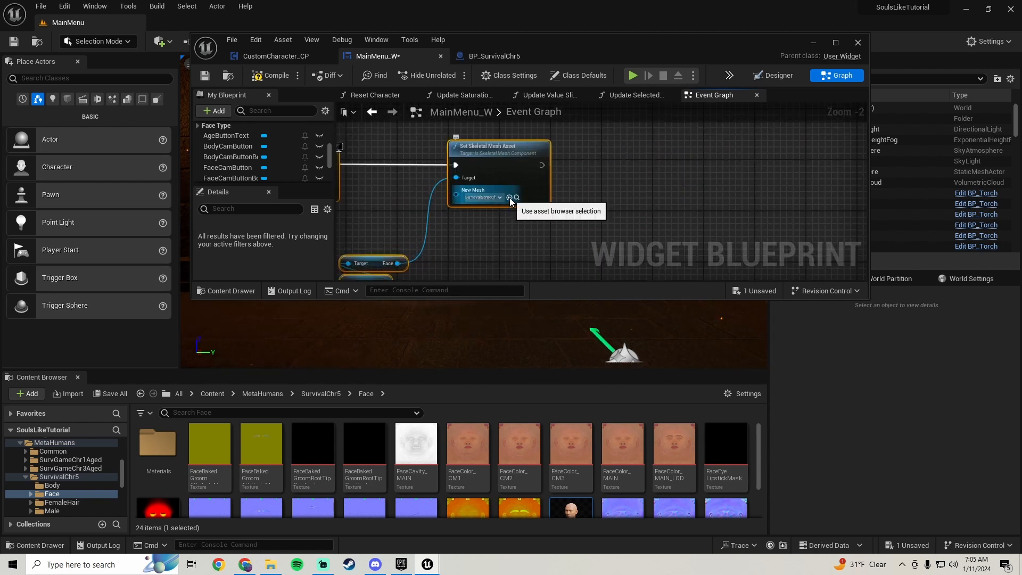
{"action": "scroll", "coordinate": [483, 205], "scroll_direction": "down", "scroll_amount": 3}
{"action": "right_click_drag", "start_coordinate": [449, 199], "coordinate": [562, 219]}
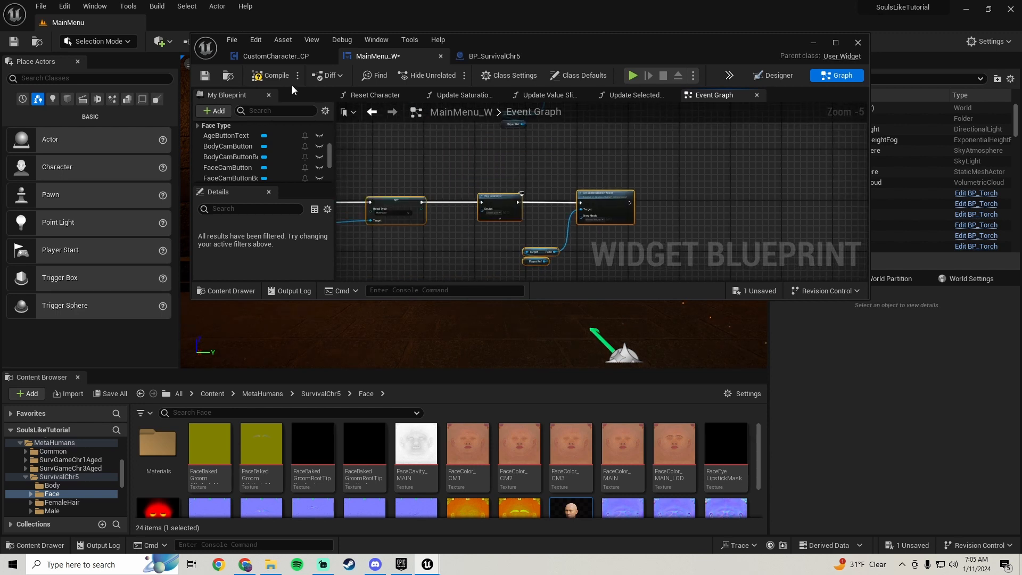
{"action": "left_click", "coordinate": [205, 76]}
Play the MainMenu level full screen, choose the Vagabond base, and open the detailed appearance Face options
{"action": "left_click", "coordinate": [812, 42]}
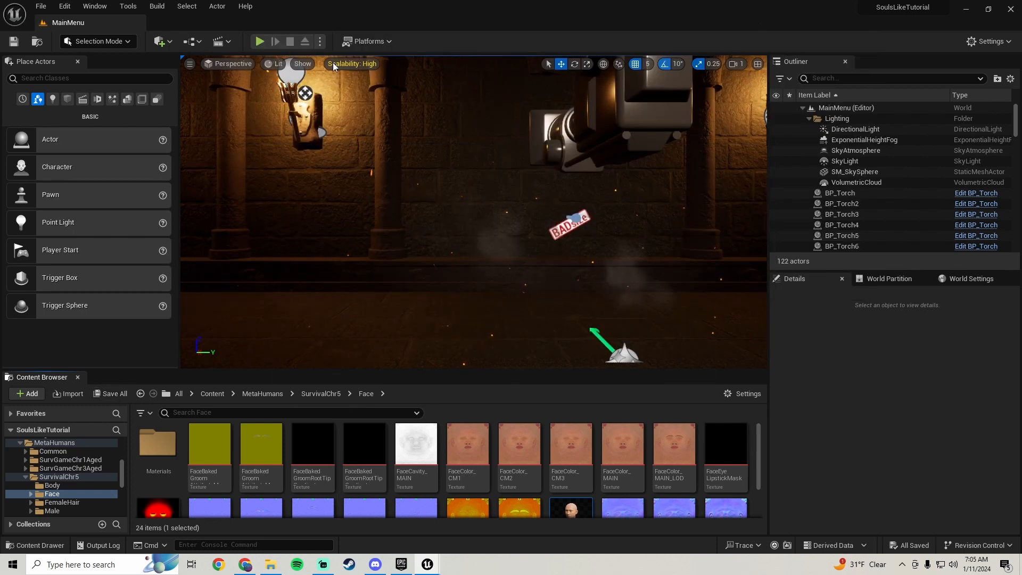
{"action": "left_click", "coordinate": [259, 41]}
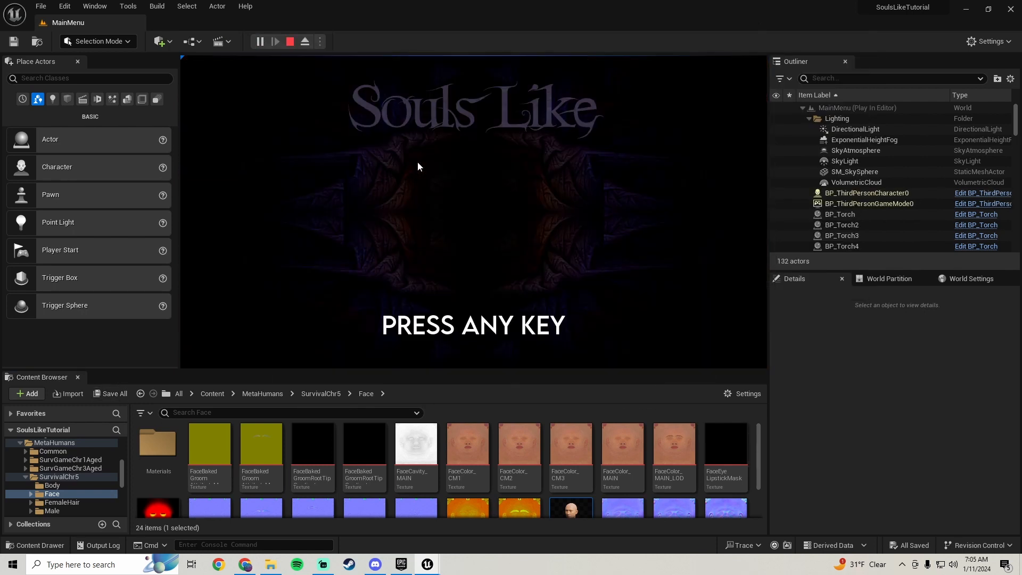
{"action": "key", "text": "F11"}
{"action": "left_click", "coordinate": [509, 447]}
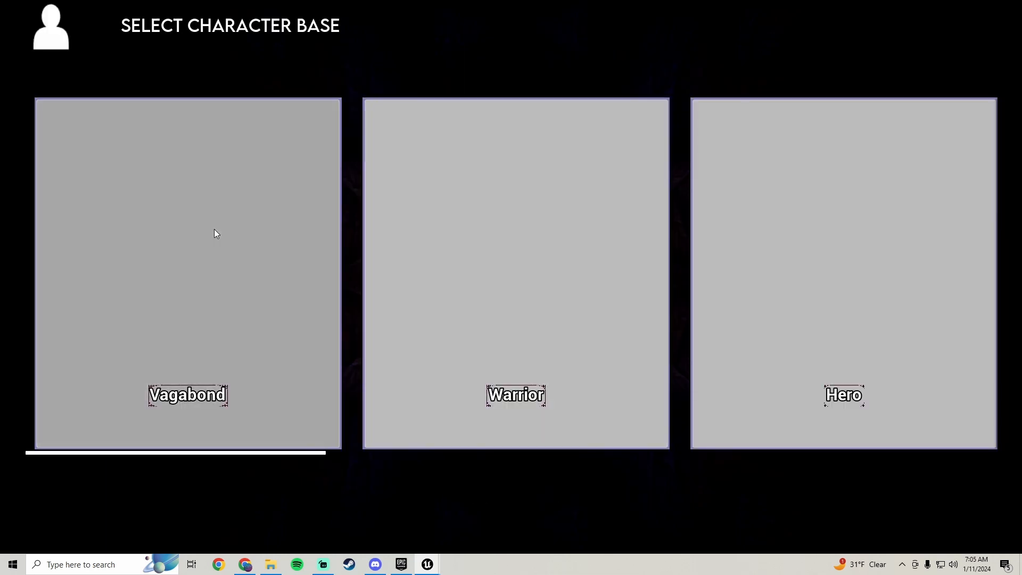
{"action": "left_click", "coordinate": [215, 230]}
{"action": "left_click", "coordinate": [203, 372]}
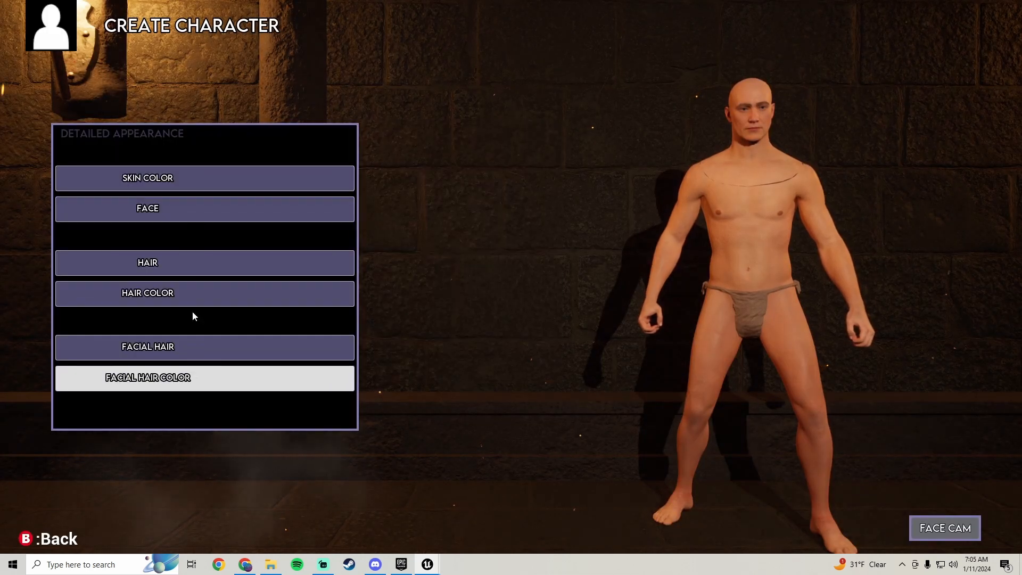
{"action": "left_click", "coordinate": [190, 211]}
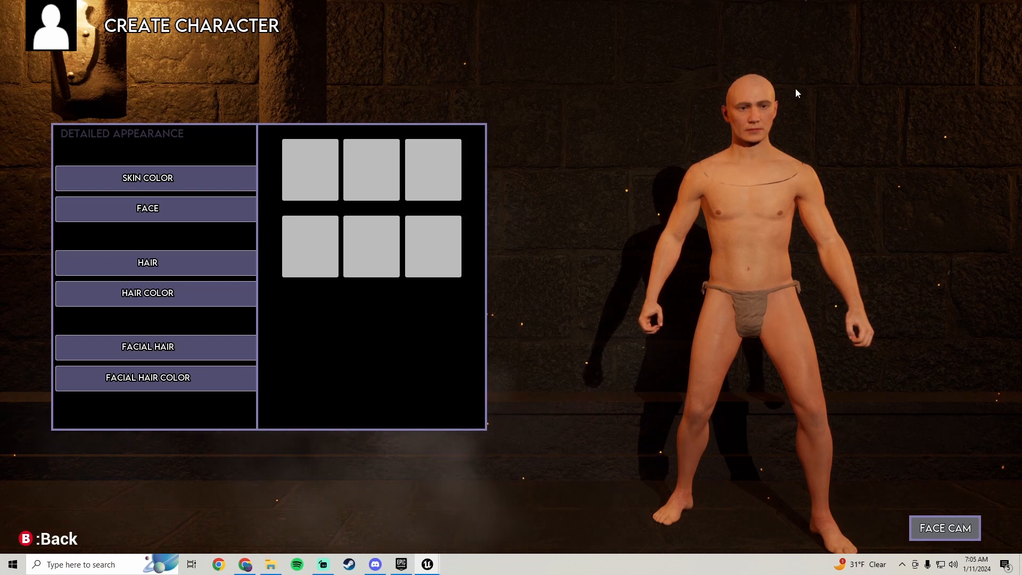
Open the Skin Color presets and repeatedly apply the first four preset colors to check the swapped head against the body
{"action": "left_click", "coordinate": [182, 182]}
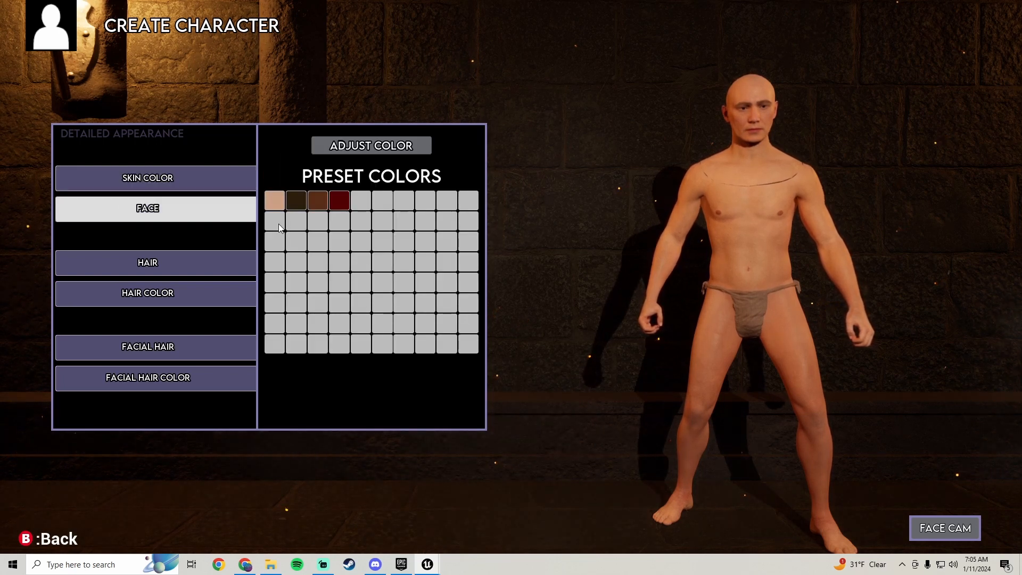
{"action": "left_click", "coordinate": [298, 200]}
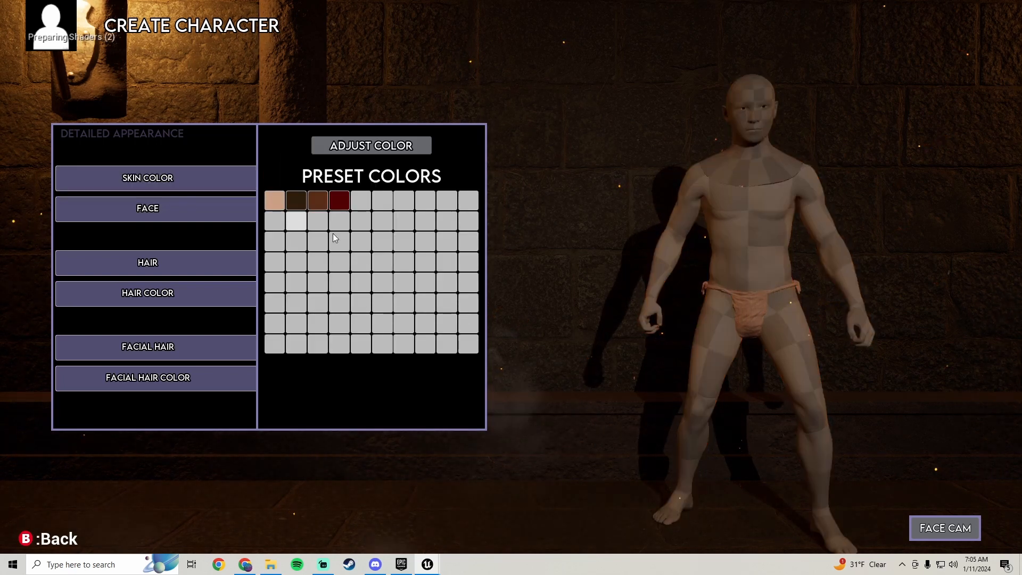
{"action": "left_click", "coordinate": [321, 200]}
{"action": "left_click", "coordinate": [301, 204]}
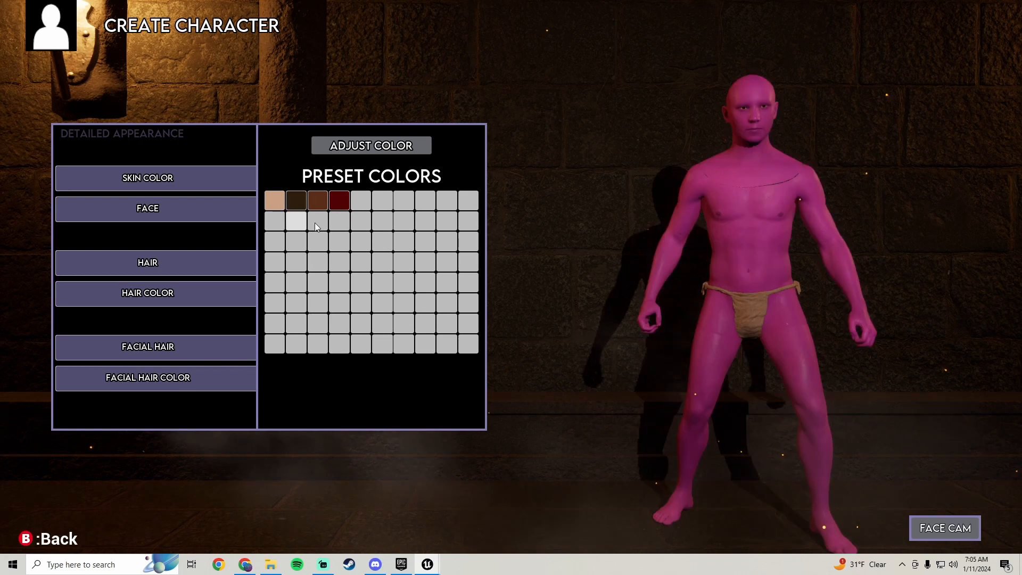
{"action": "left_click", "coordinate": [340, 200]}
{"action": "left_click", "coordinate": [274, 202]}
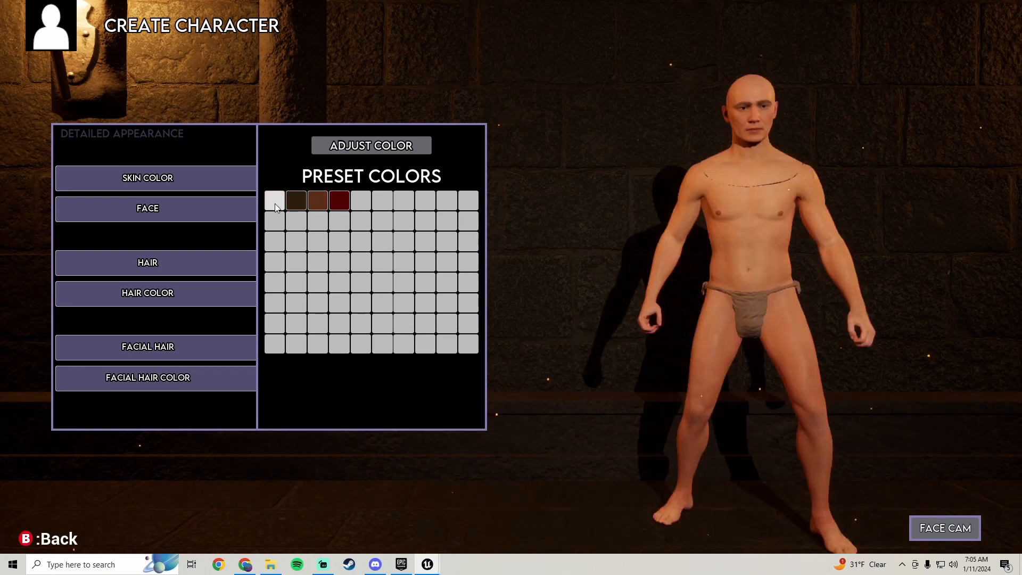
{"action": "left_click", "coordinate": [292, 200]}
{"action": "left_click", "coordinate": [316, 203]}
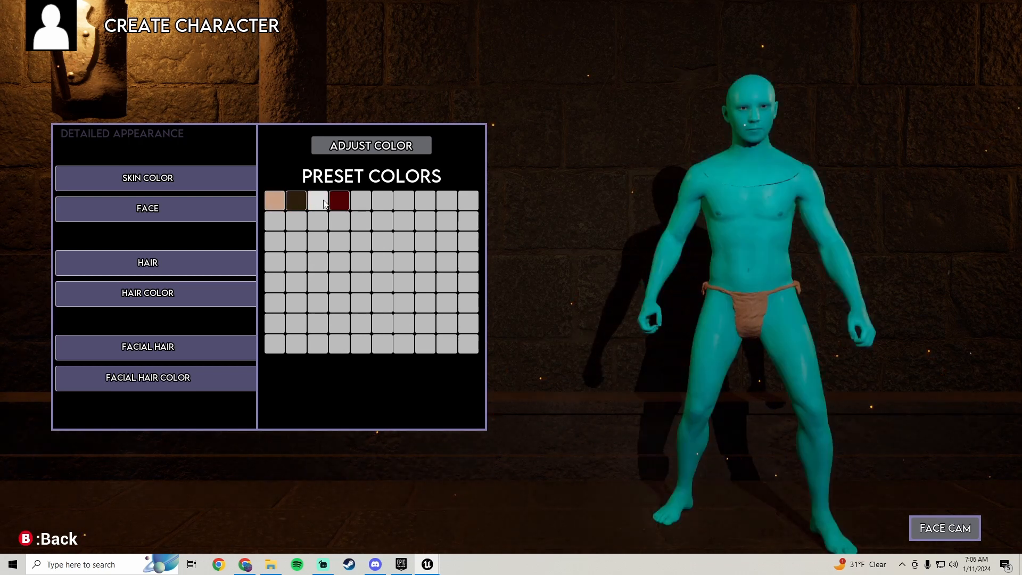
{"action": "left_click", "coordinate": [343, 207]}
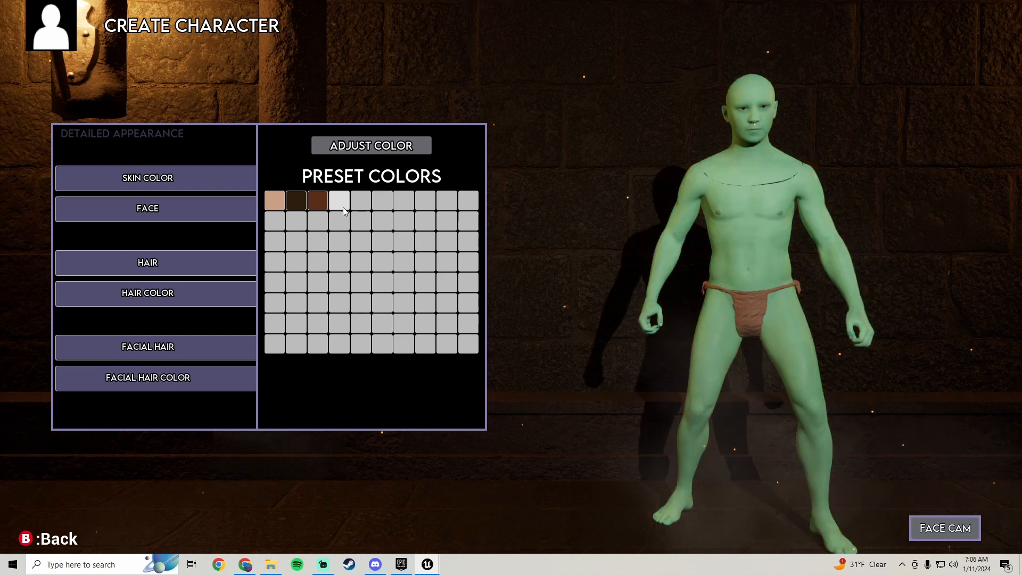
{"action": "left_click", "coordinate": [274, 201]}
{"action": "left_click", "coordinate": [294, 208]}
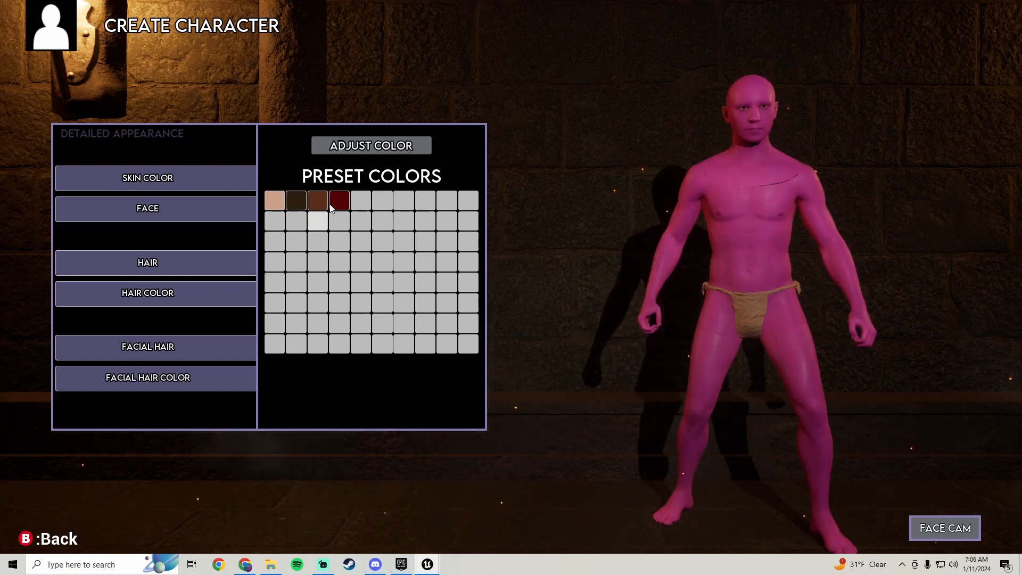
{"action": "left_click", "coordinate": [318, 204]}
{"action": "left_click", "coordinate": [341, 207]}
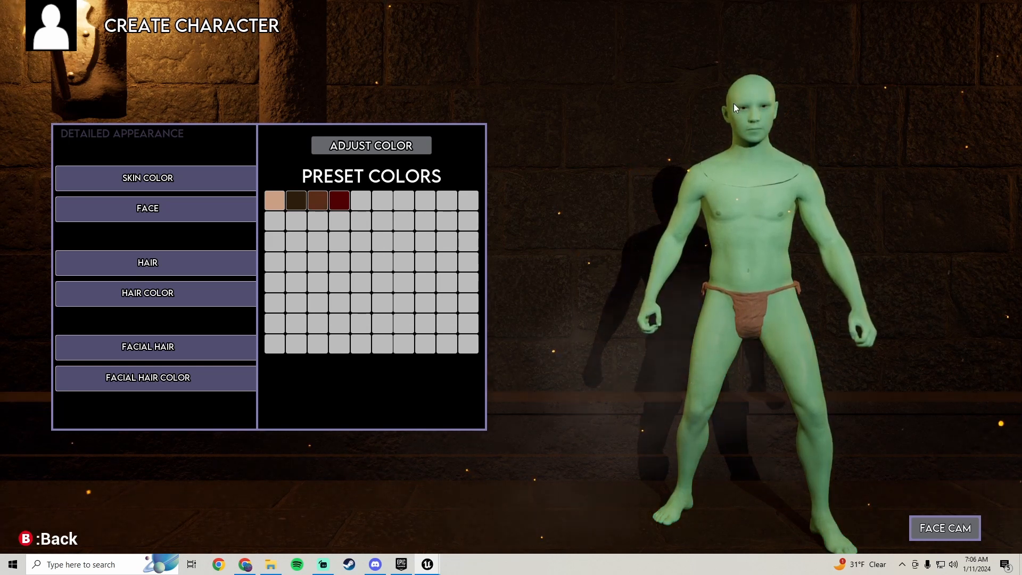
Reapply the second and first Skin Color presets to the character, and end the play session
{"action": "left_click", "coordinate": [294, 205]}
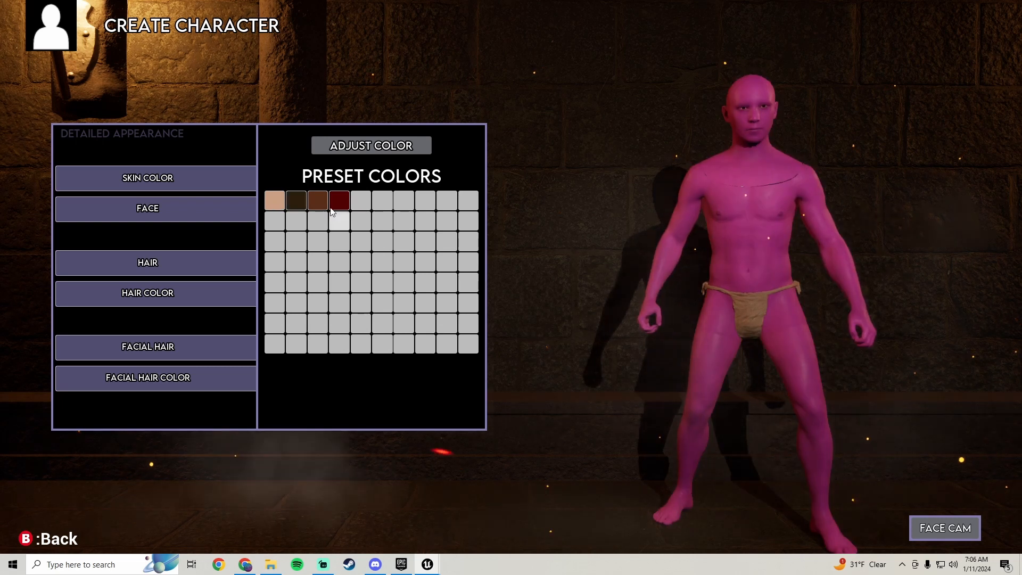
{"action": "left_click", "coordinate": [290, 206]}
{"action": "left_click", "coordinate": [281, 204]}
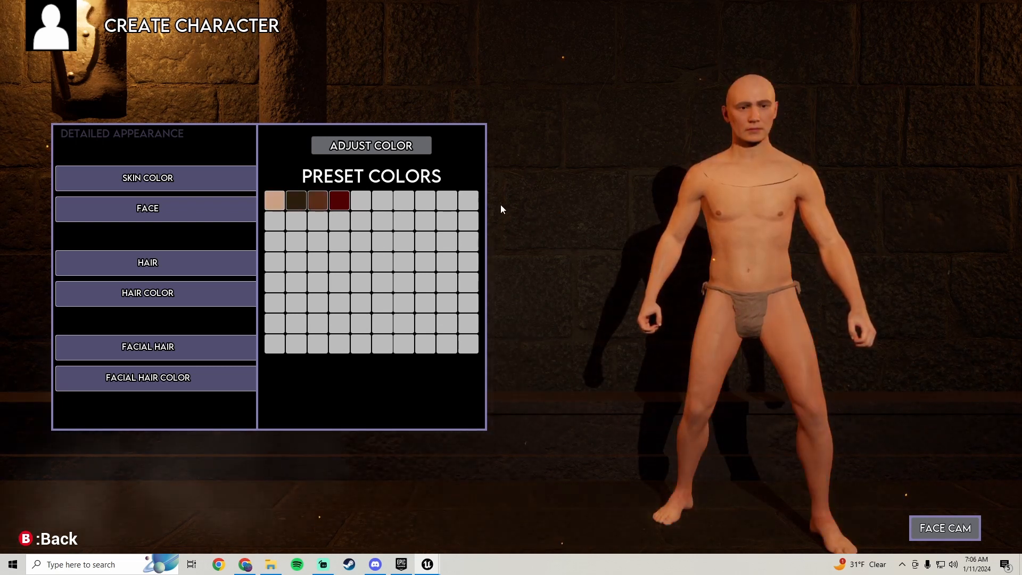
{"action": "left_click", "coordinate": [400, 206]}
{"action": "key", "text": "b"}
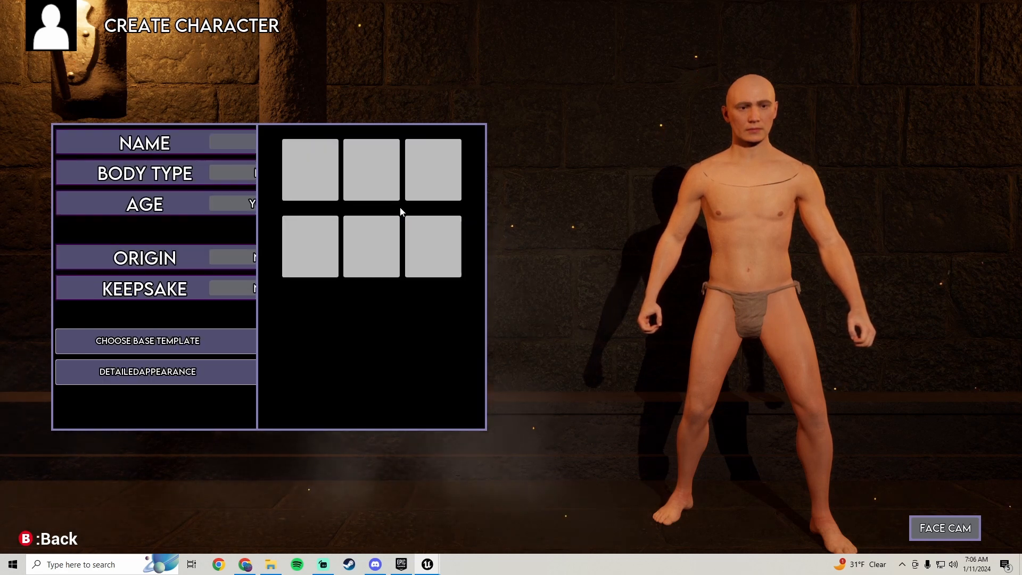
{"action": "key", "text": "Escape"}
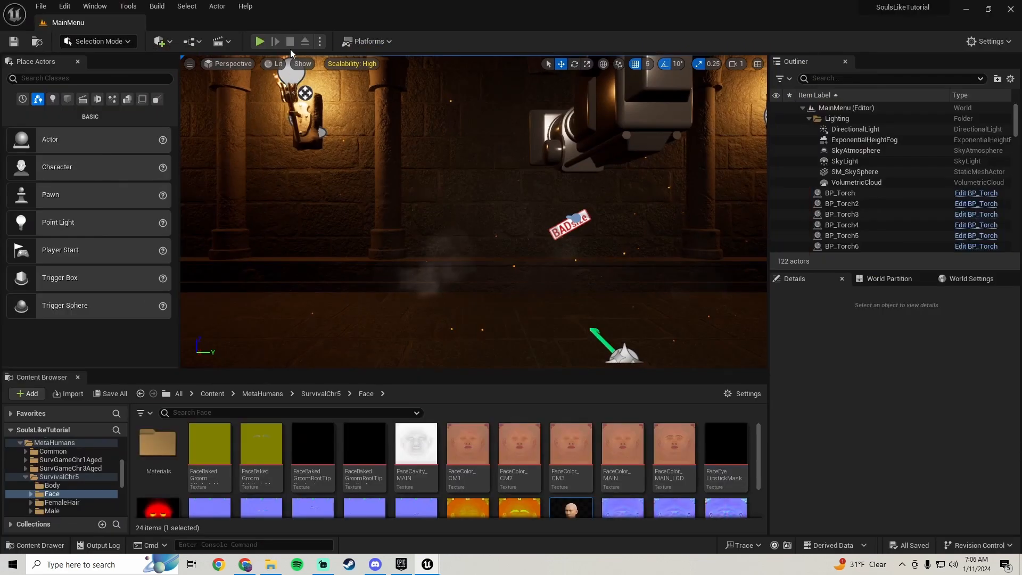
Play the MainMenu level again full screen, start a new game, and open the Face options under detailed appearance
{"action": "left_click", "coordinate": [259, 42]}
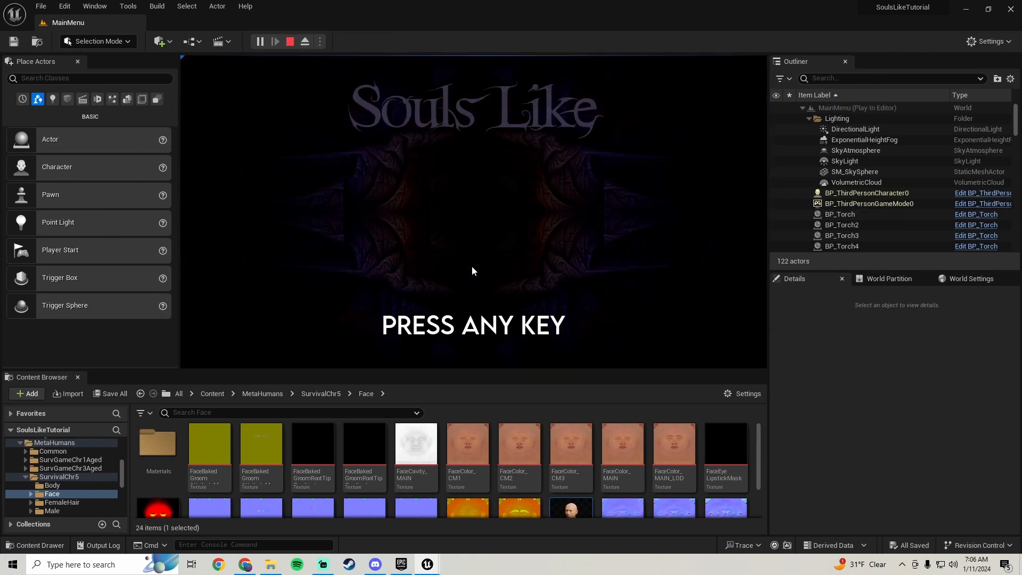
{"action": "left_click", "coordinate": [472, 266]}
{"action": "key", "text": "F11"}
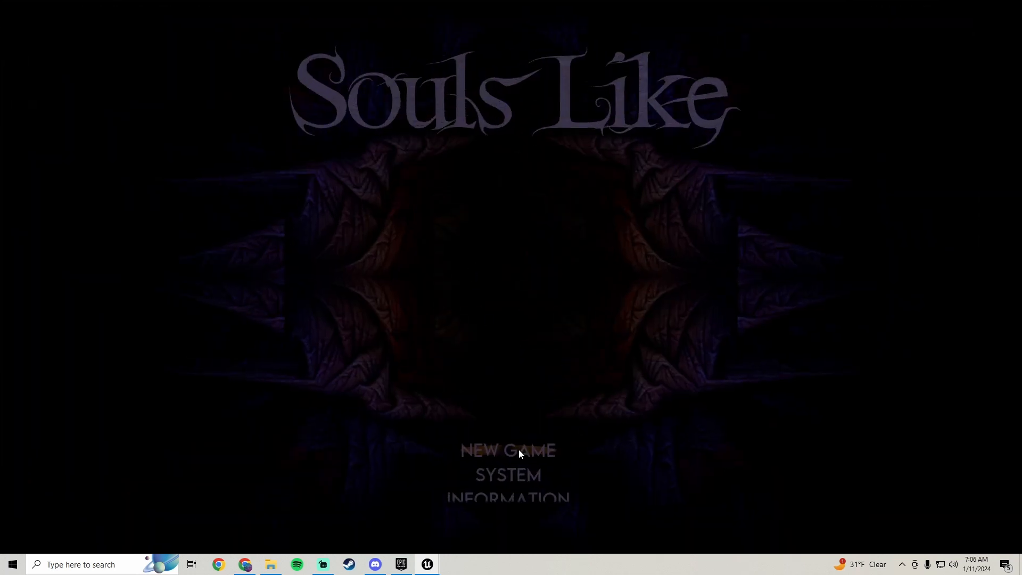
{"action": "left_click", "coordinate": [519, 450]}
{"action": "left_click", "coordinate": [159, 249]}
{"action": "left_click", "coordinate": [172, 370]}
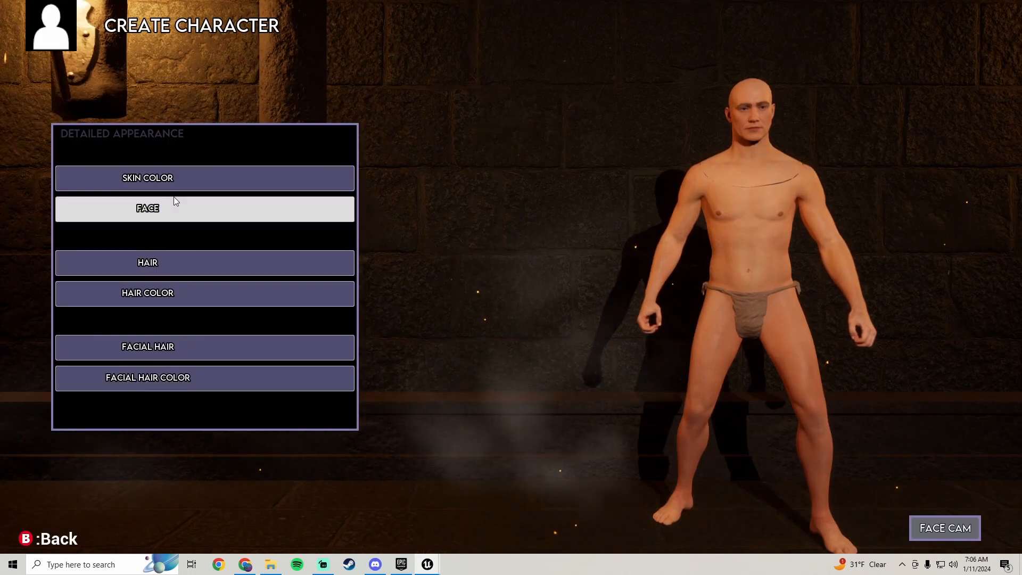
{"action": "left_click", "coordinate": [175, 200]}
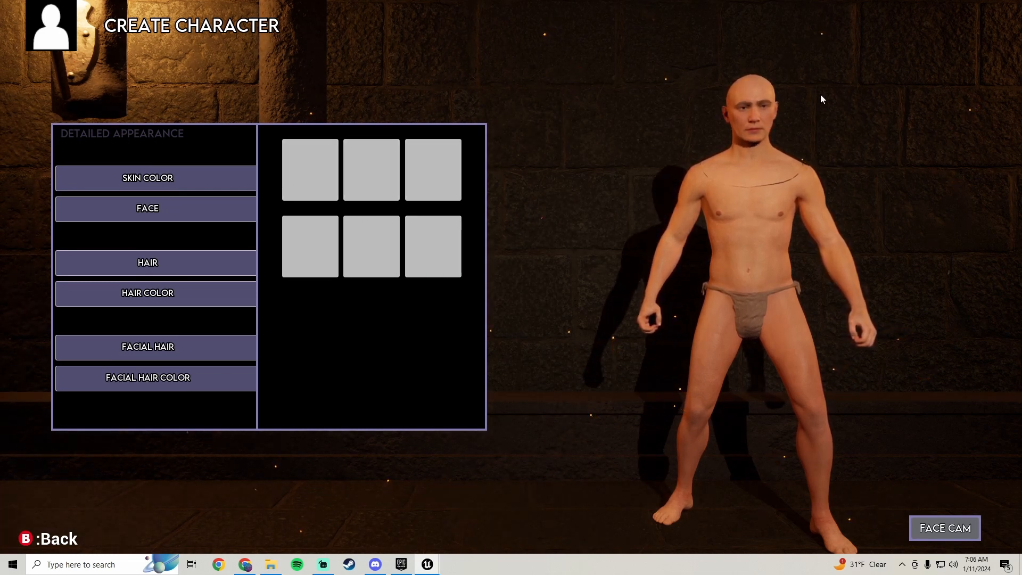
Open the Skin Color presets and cycle through the first four preset colors twice to compare the head with the body
{"action": "left_click", "coordinate": [183, 180]}
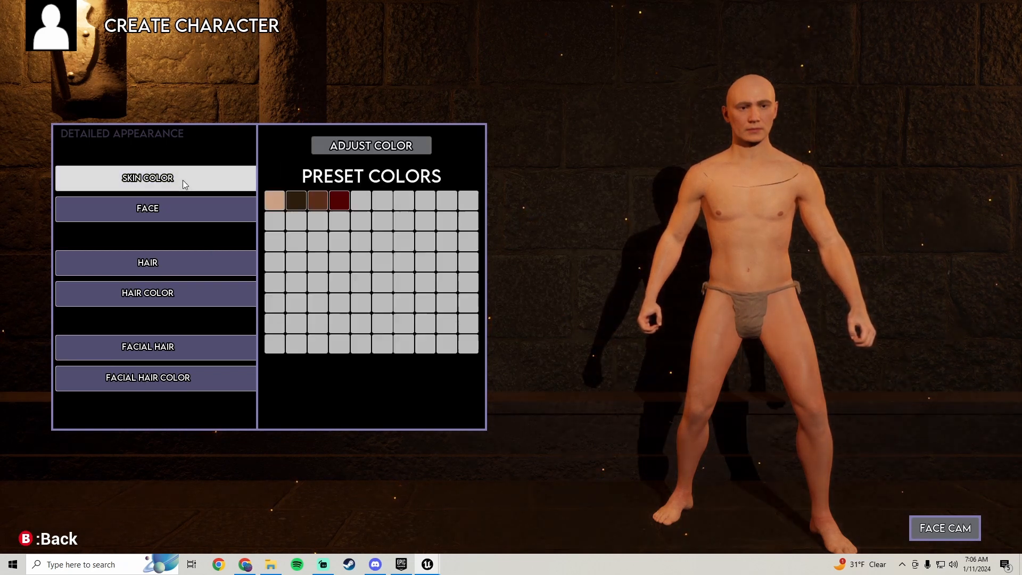
{"action": "left_click", "coordinate": [299, 201]}
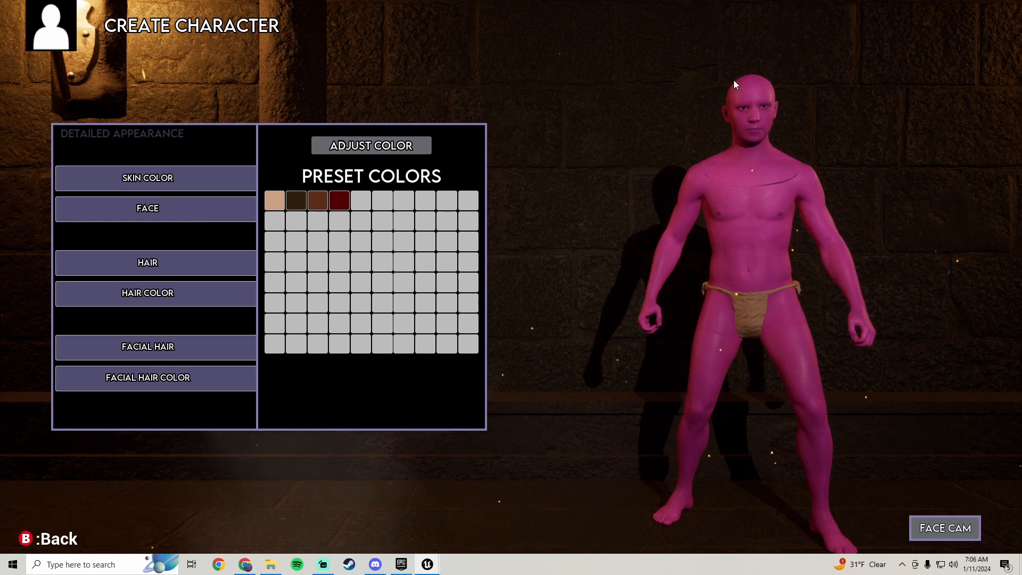
{"action": "left_click", "coordinate": [314, 202]}
{"action": "left_click", "coordinate": [340, 198]}
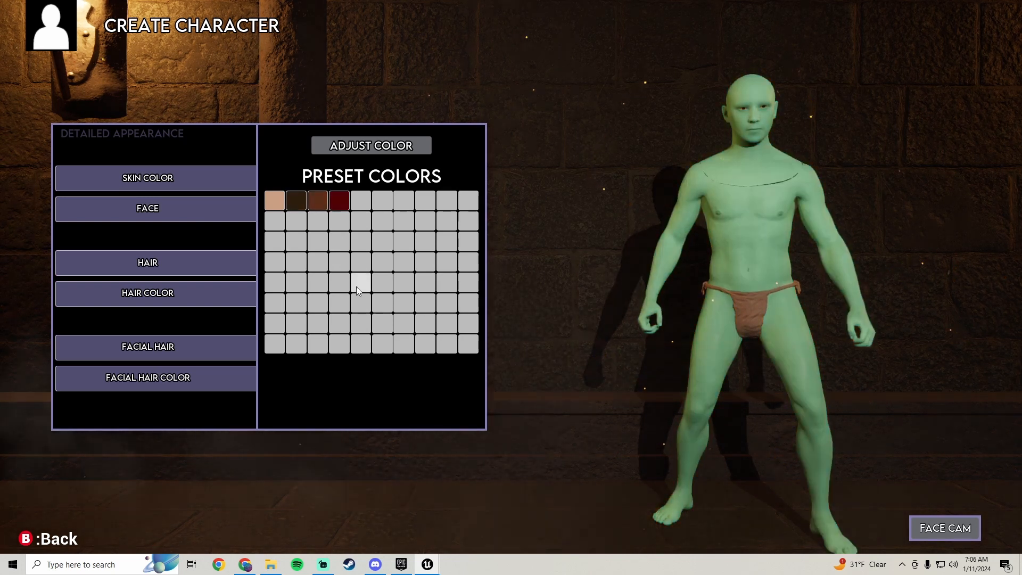
{"action": "left_click", "coordinate": [275, 197]}
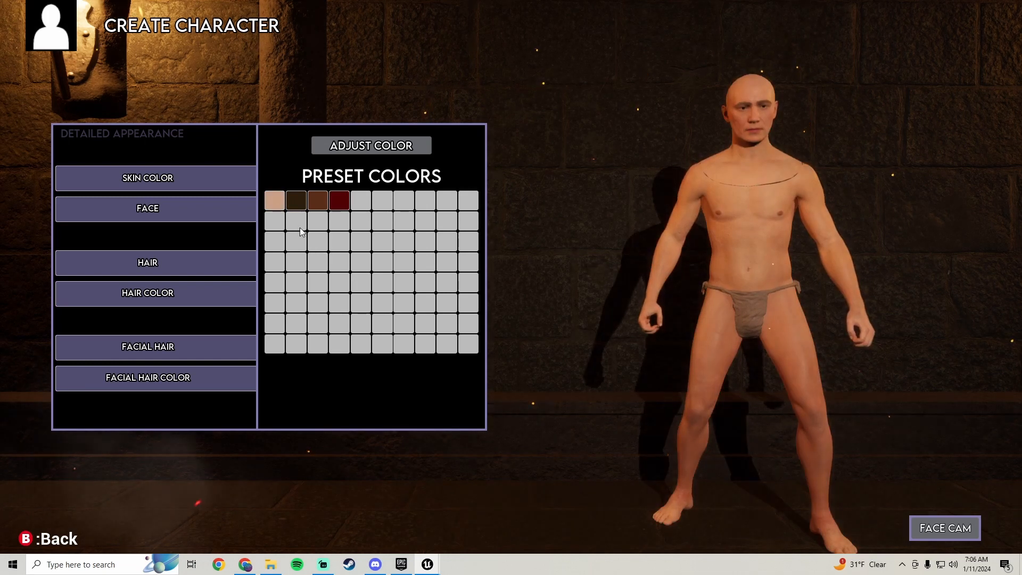
{"action": "left_click", "coordinate": [298, 205]}
{"action": "left_click", "coordinate": [318, 202]}
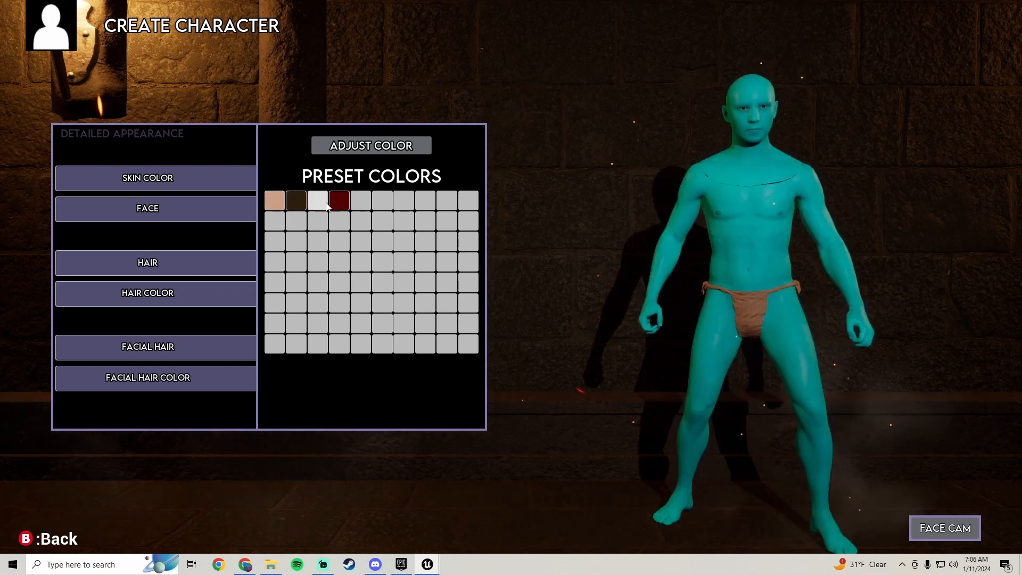
{"action": "left_click", "coordinate": [335, 205]}
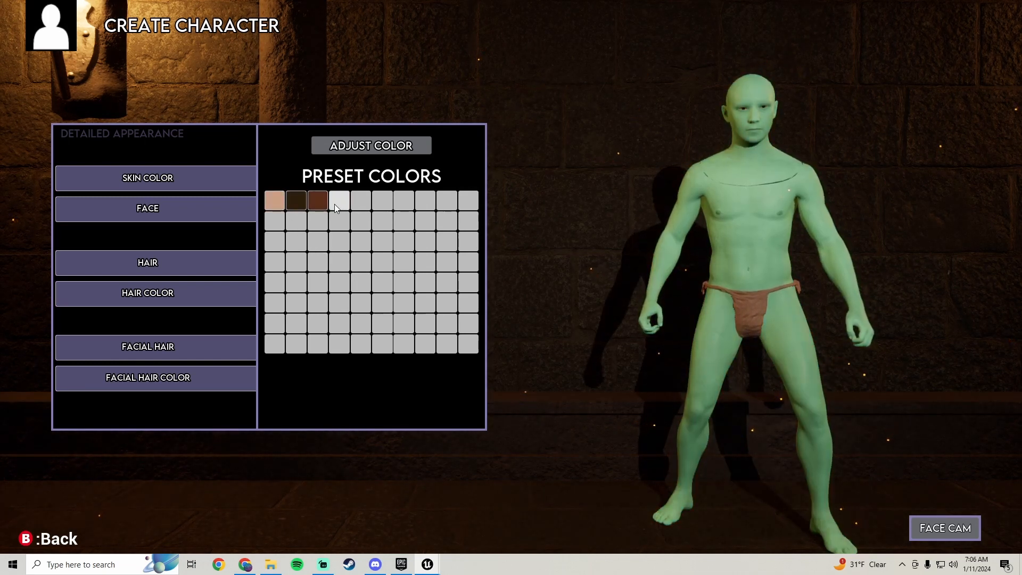